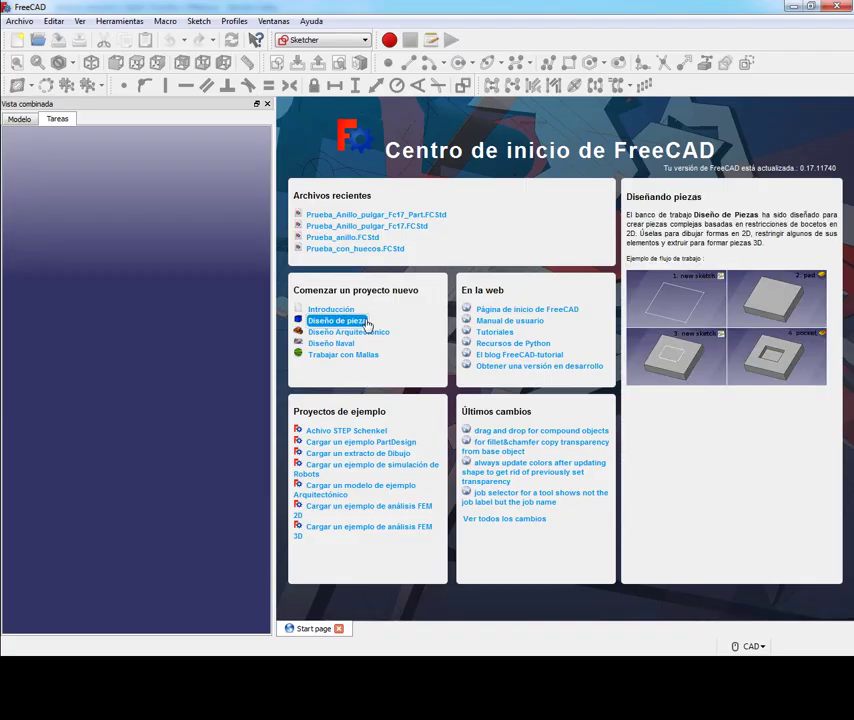
- Create a new Part Design document, switch to the Sketcher workbench and start a new sketch
left_click(364, 323)
left_click(322, 40)
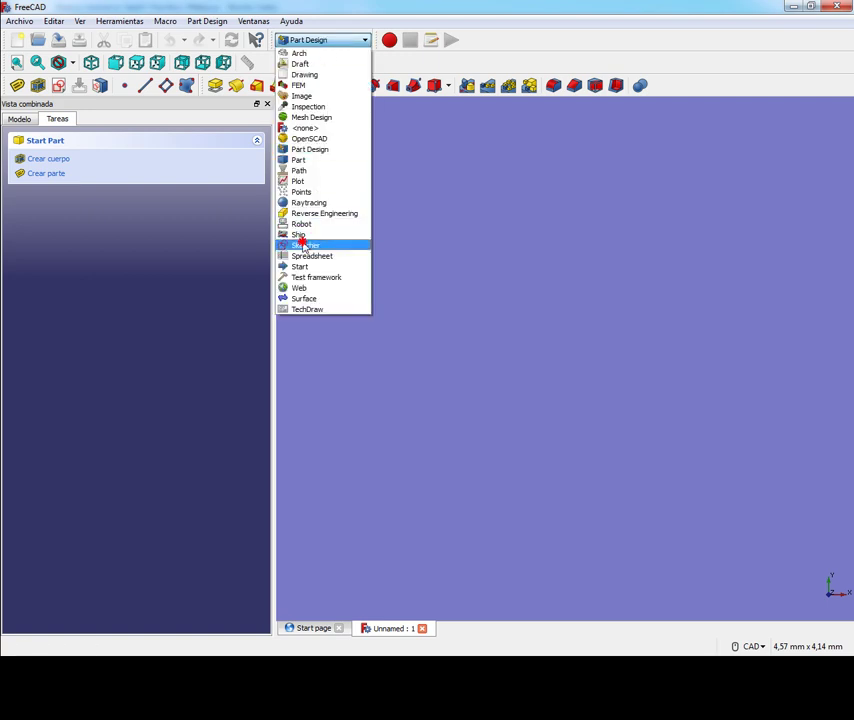
left_click(305, 243)
left_click(277, 64)
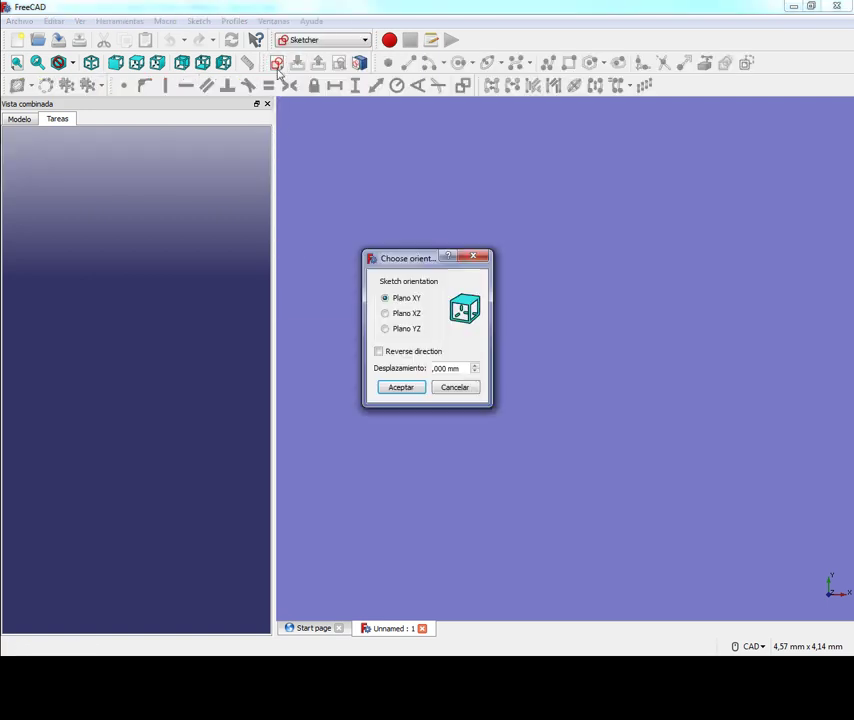
- Sketch on the XY plane: a polyline down the vertical axis, then right along the base
left_click(402, 387)
middle_click_drag(406, 393, 293, 527)
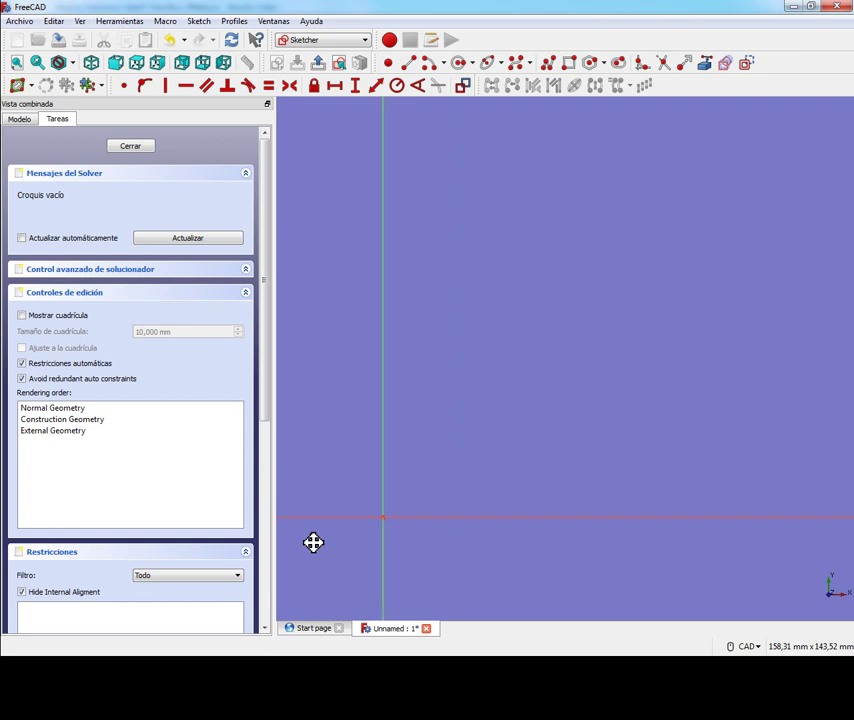
left_click(548, 63)
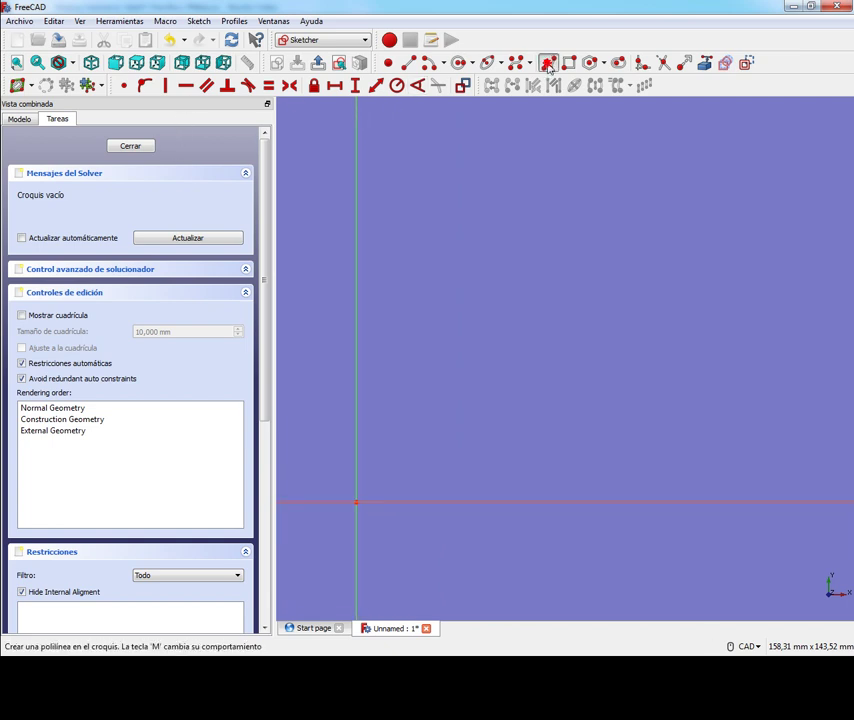
left_click(357, 237)
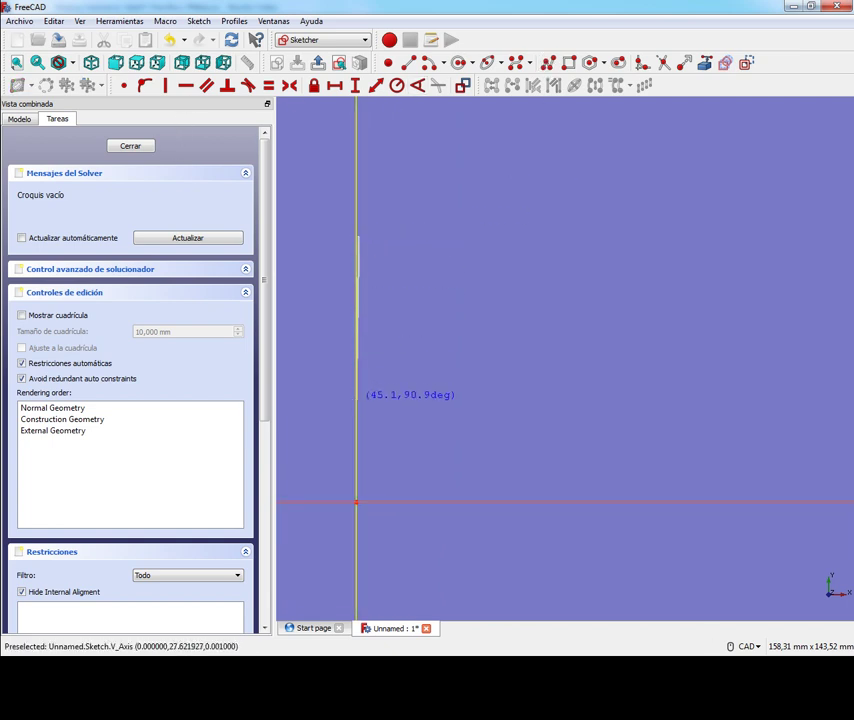
left_click(357, 401)
left_click(631, 402)
- Add a tangent-arc corner and short upward right edge, then constrain that edge vertical
key("m")
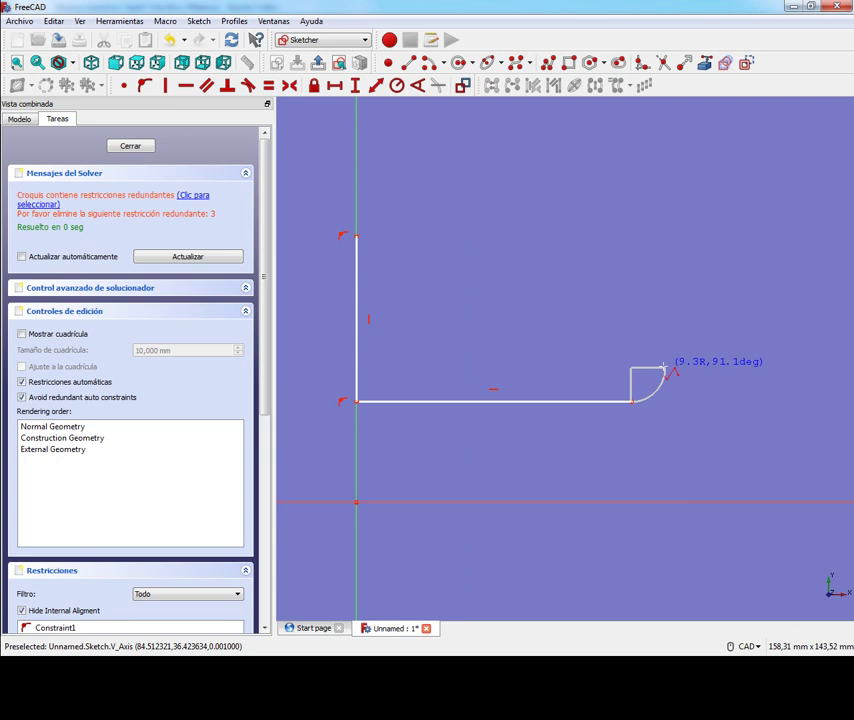
left_click(665, 373)
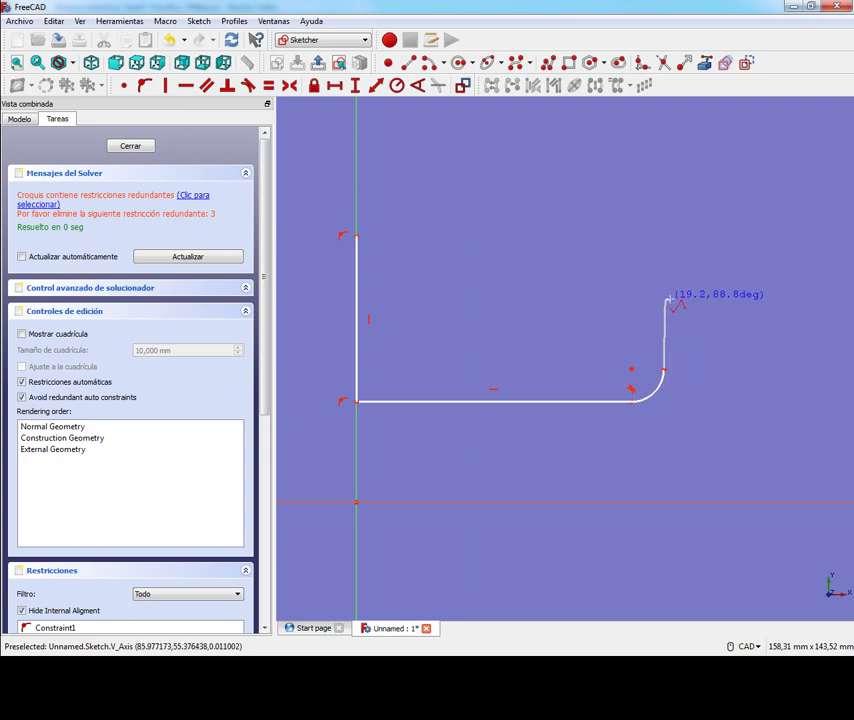
right_click(652, 306)
left_click(664, 345)
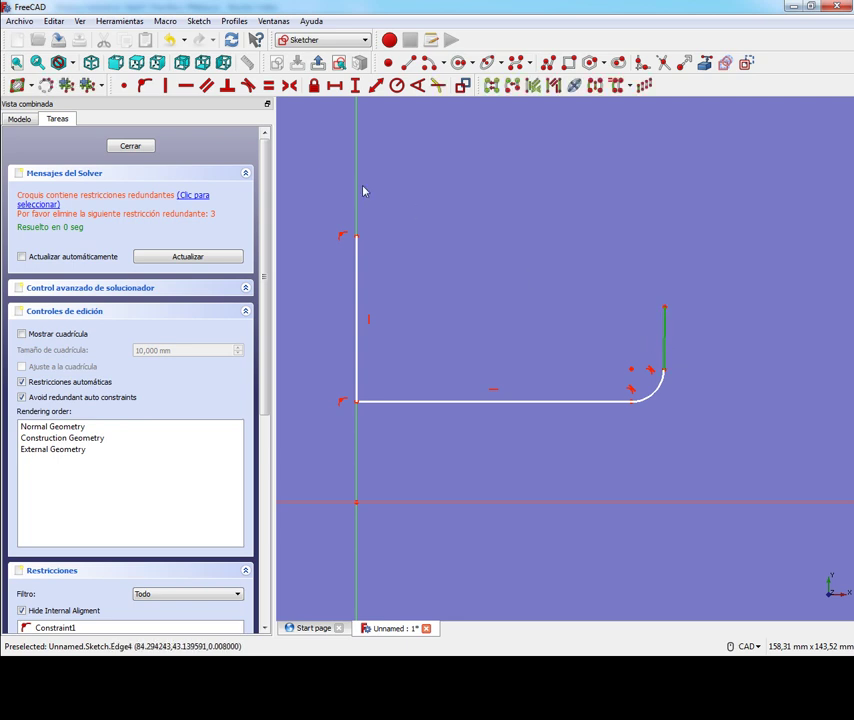
left_click(166, 85)
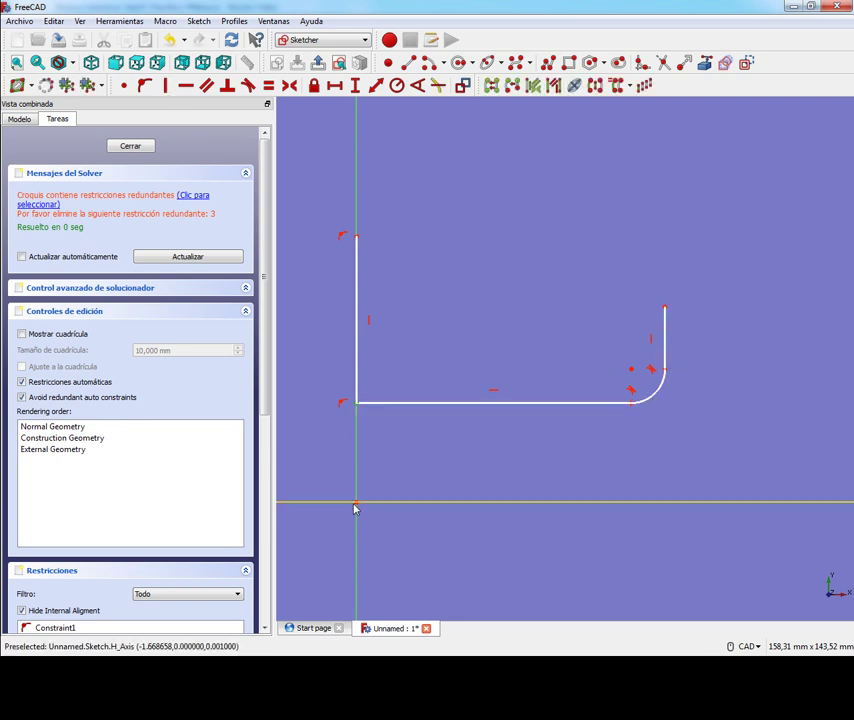
- Add two 10 mm vertical distance dimensions along the axis line
left_click(354, 86)
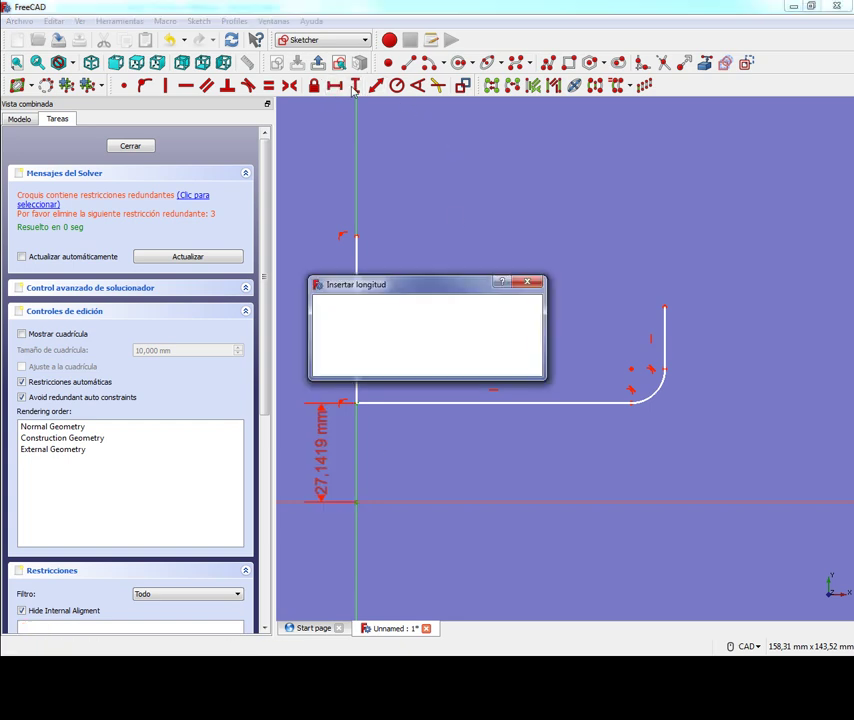
type("10")
key("Return")
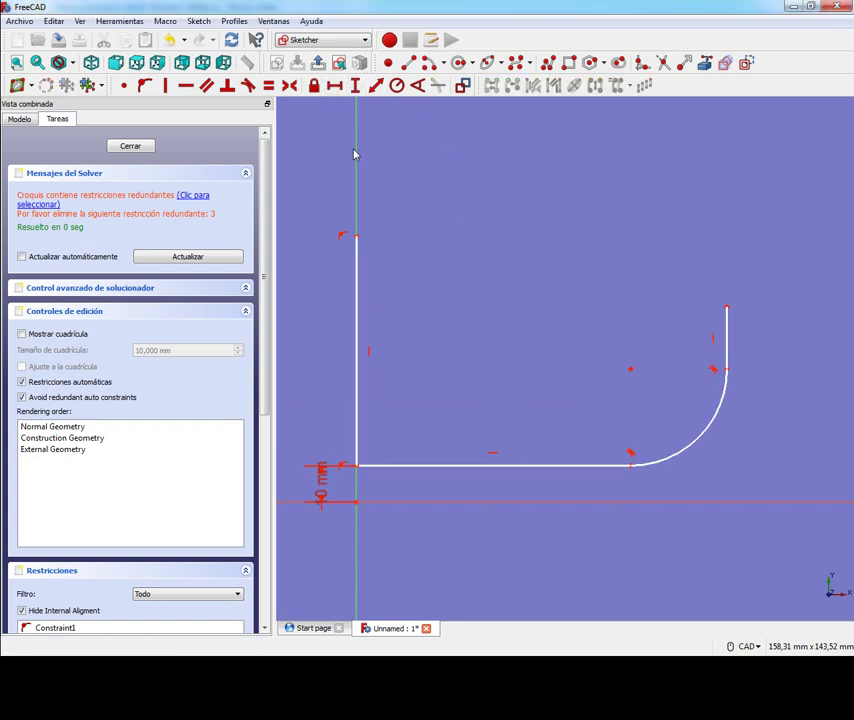
left_click(354, 87)
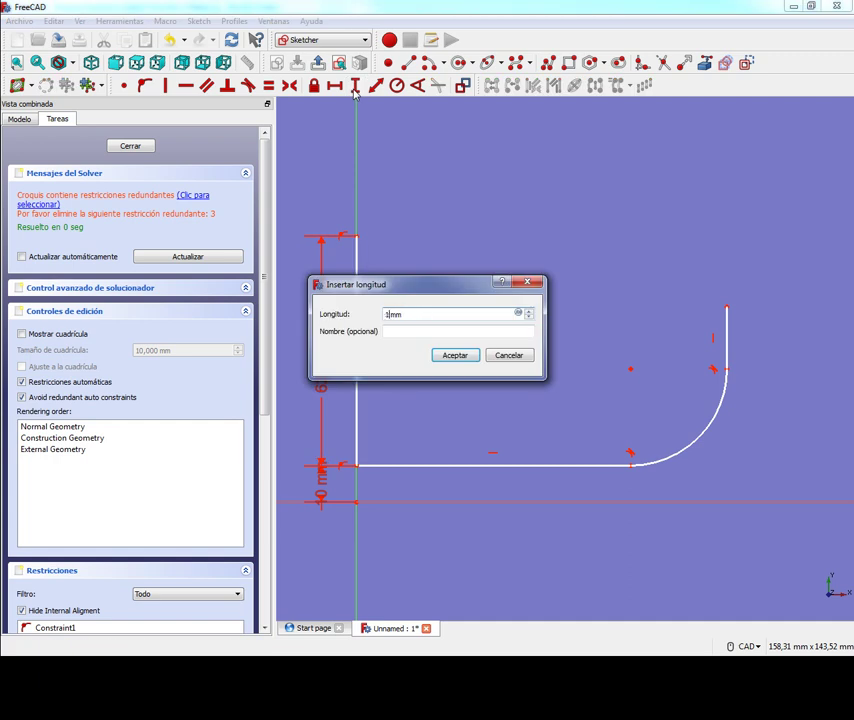
type("0")
key("Return")
- Pull the rounded corner left and give it a 0,5 mm radius
mouse_move(730, 363)
left_mouse_down()
mouse_move(628, 464)
mouse_move(539, 476)
left_mouse_up()
left_click_drag(585, 425, 580, 441)
left_click(396, 86)
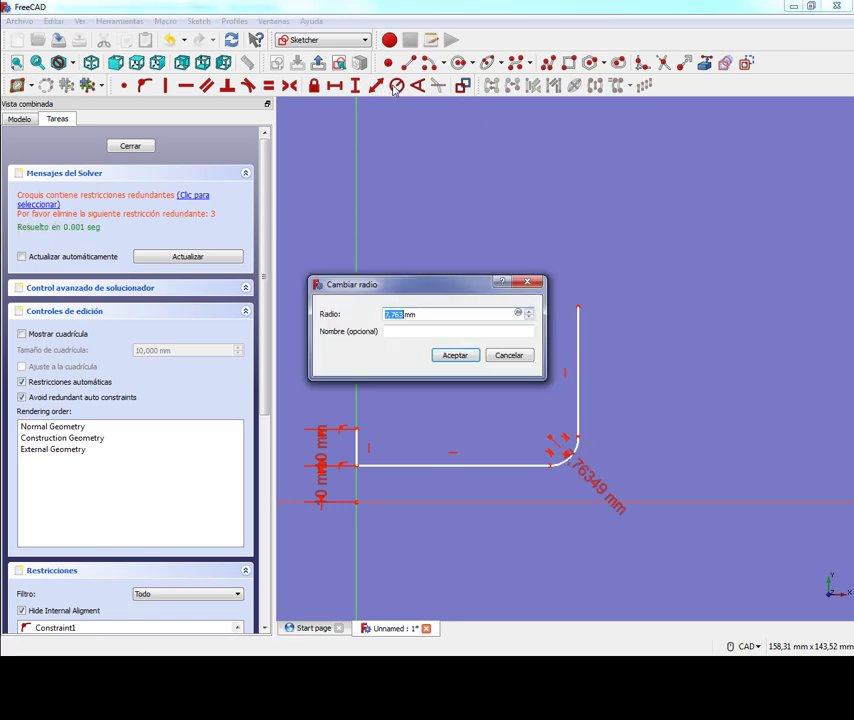
type(",5")
key("Return")
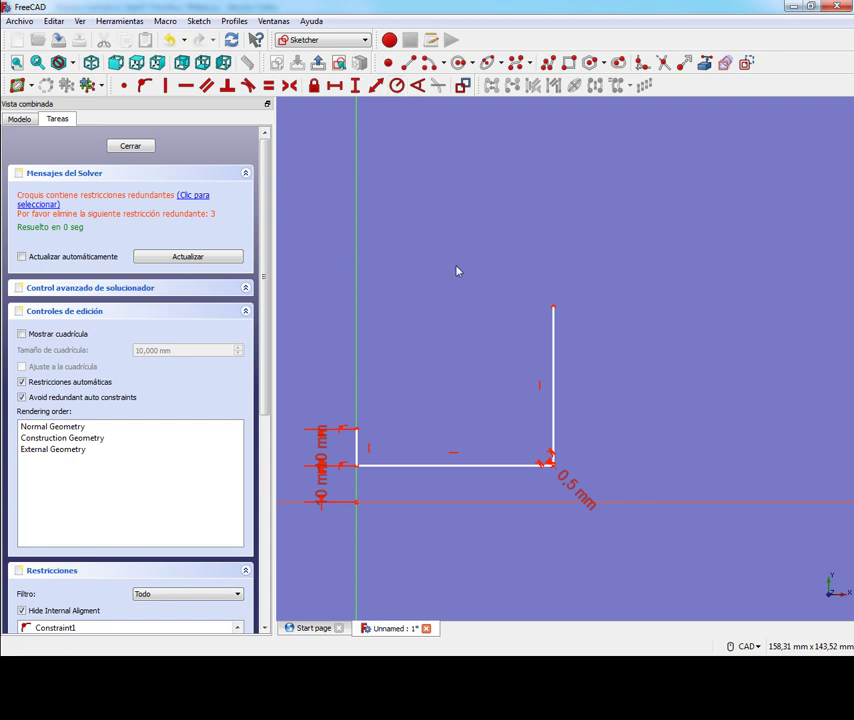
- Shorten the right edge and place its bottom corner 16 mm from the axis
middle_click_drag(457, 270, 593, 213)
scroll(610, 305, "up", 3)
middle_click_drag(610, 304, 597, 341)
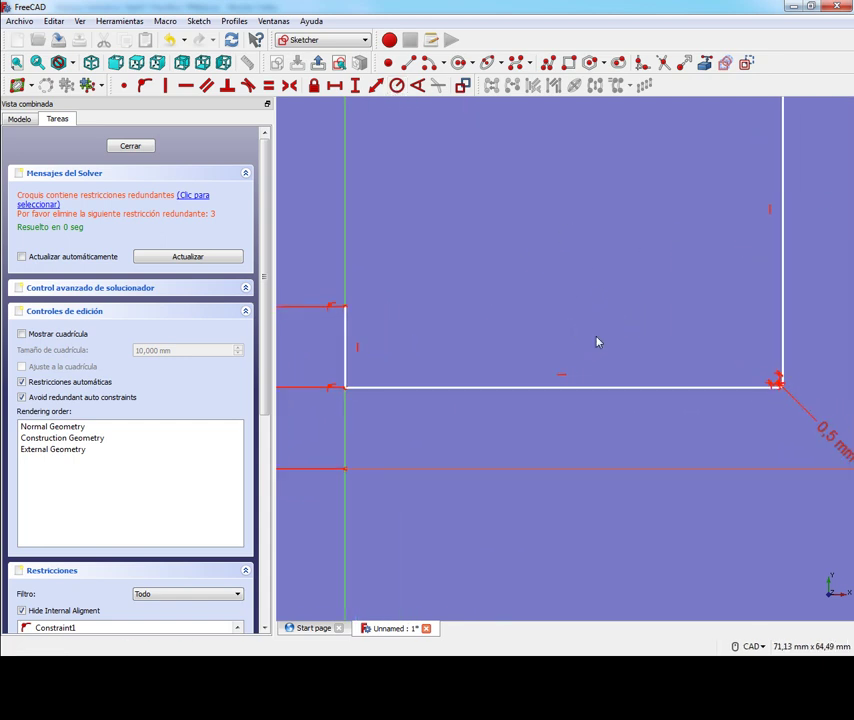
scroll(597, 341, "down", 2)
left_click_drag(710, 148, 701, 349)
scroll(694, 397, "up", 2)
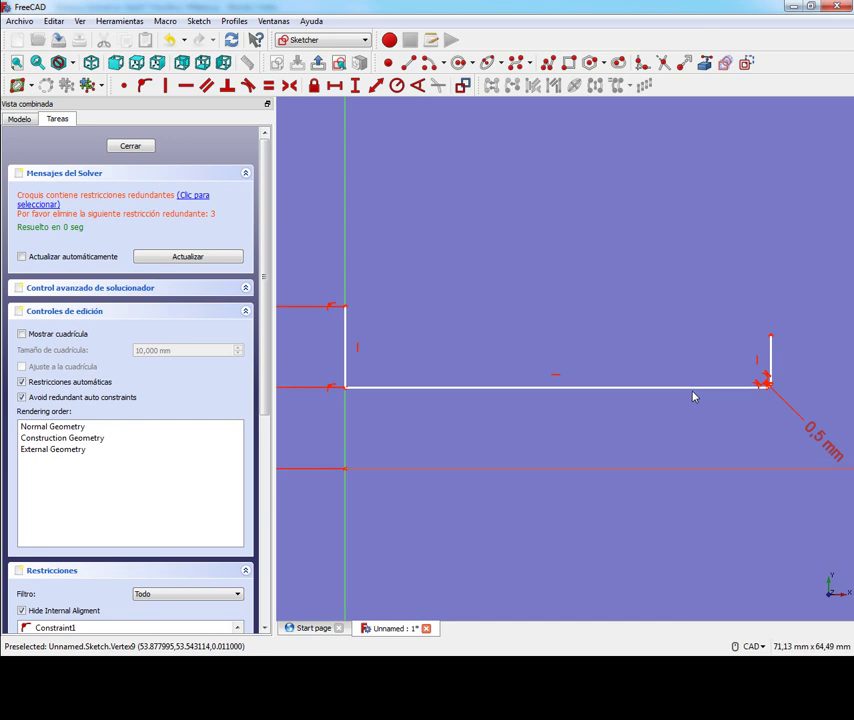
left_click(767, 383)
left_click(335, 85)
type("16")
key("Return")
- Move the 16 mm dimension below the corner, exit the tool and centre the profile's open top
scroll(646, 364, "up", 2)
scroll(597, 371, "up", 2)
scroll(597, 371, "up", 1)
left_click_drag(455, 262, 748, 568)
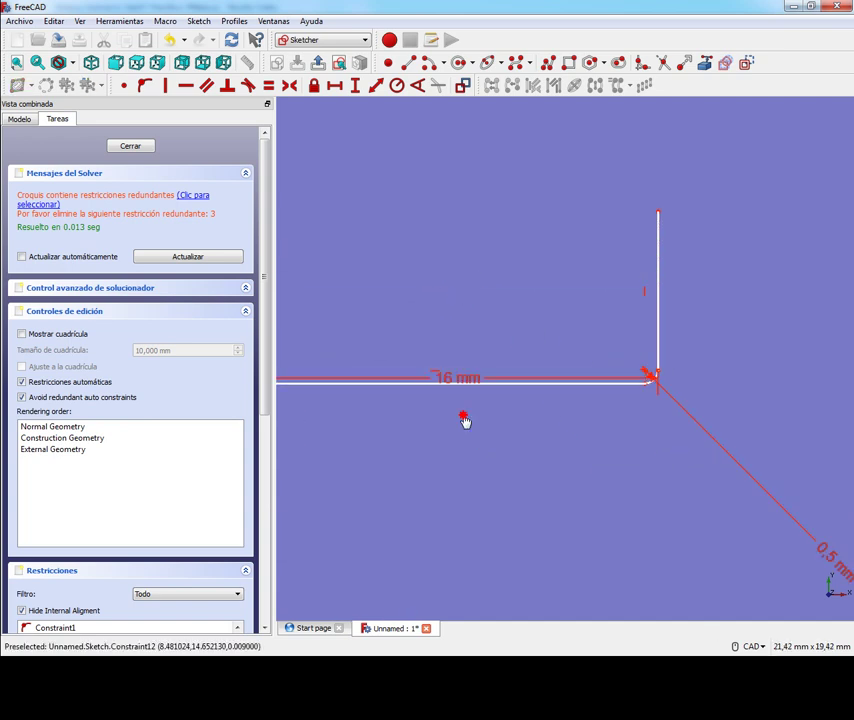
scroll(745, 560, "down", 3)
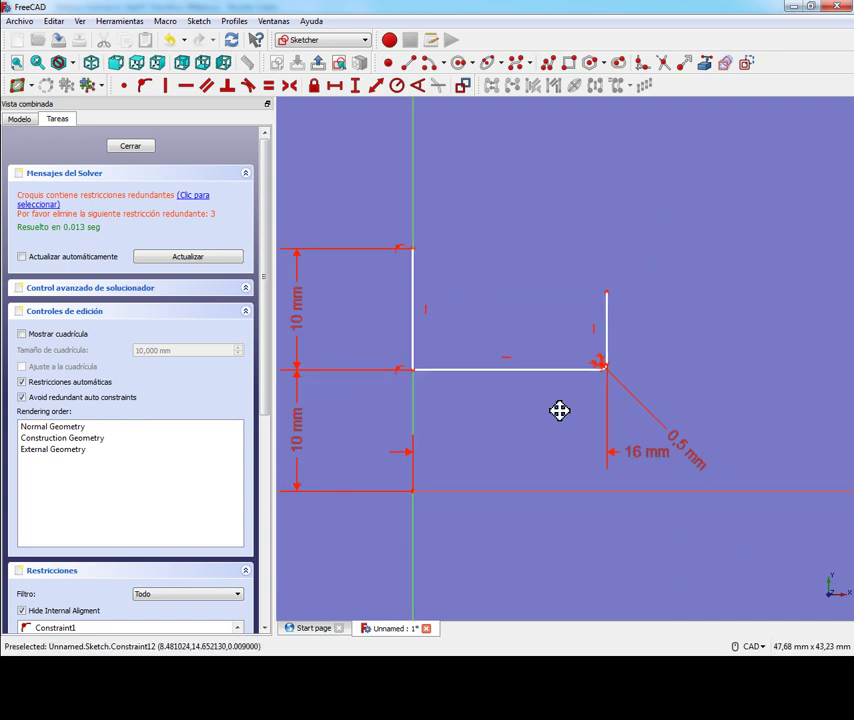
middle_click_drag(559, 410, 592, 456)
key("Escape")
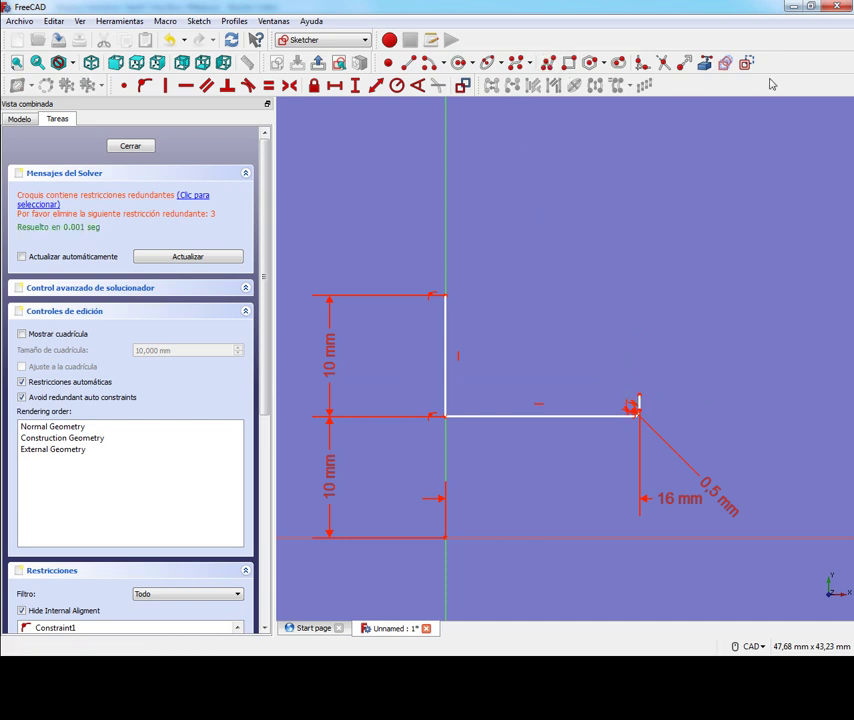
scroll(569, 359, "up", 4)
middle_click_drag(469, 297, 526, 311)
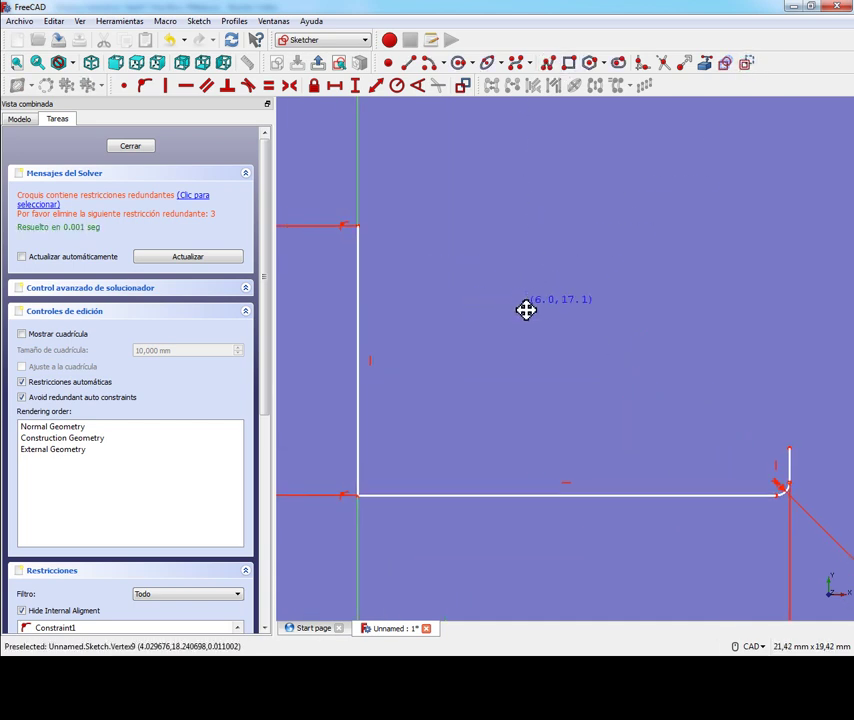
- Draw a zigzag polyline of teeth from the axis top down to the right edge
left_click(357, 226)
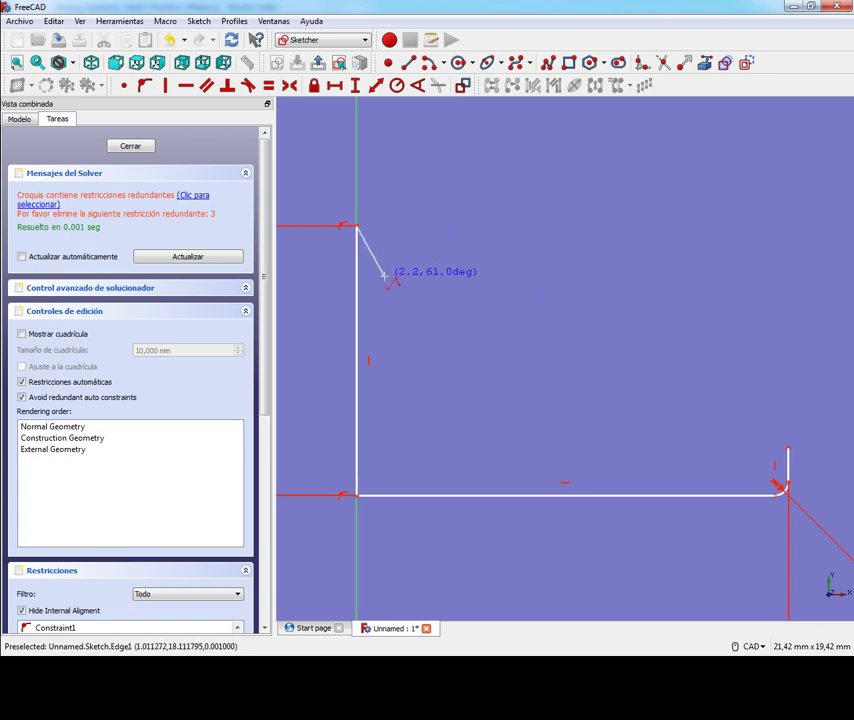
left_click(387, 277)
left_click(422, 234)
left_click(443, 297)
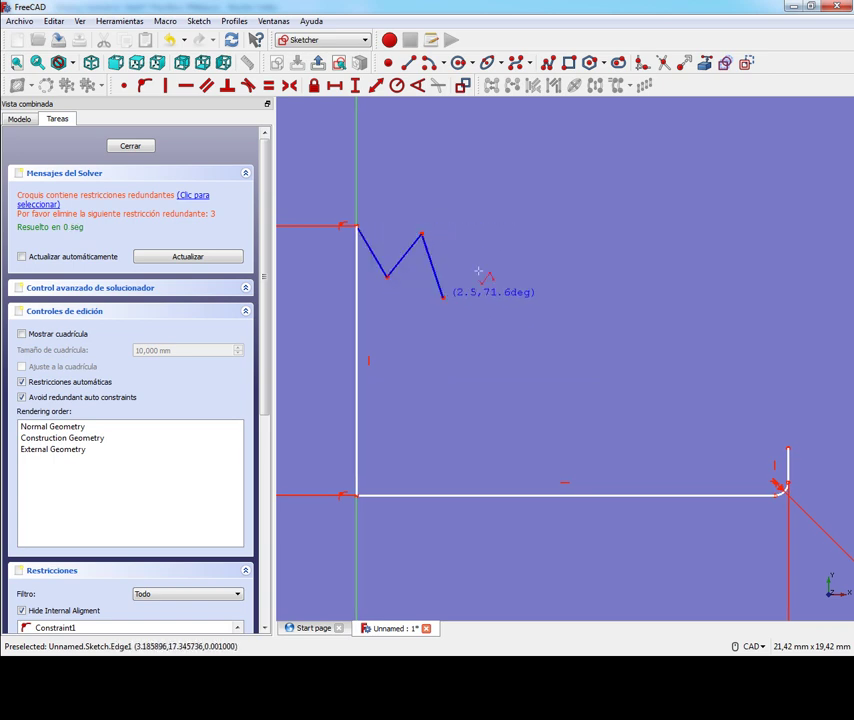
left_click(492, 248)
left_click(516, 324)
left_click(579, 271)
left_click(589, 353)
left_click(655, 296)
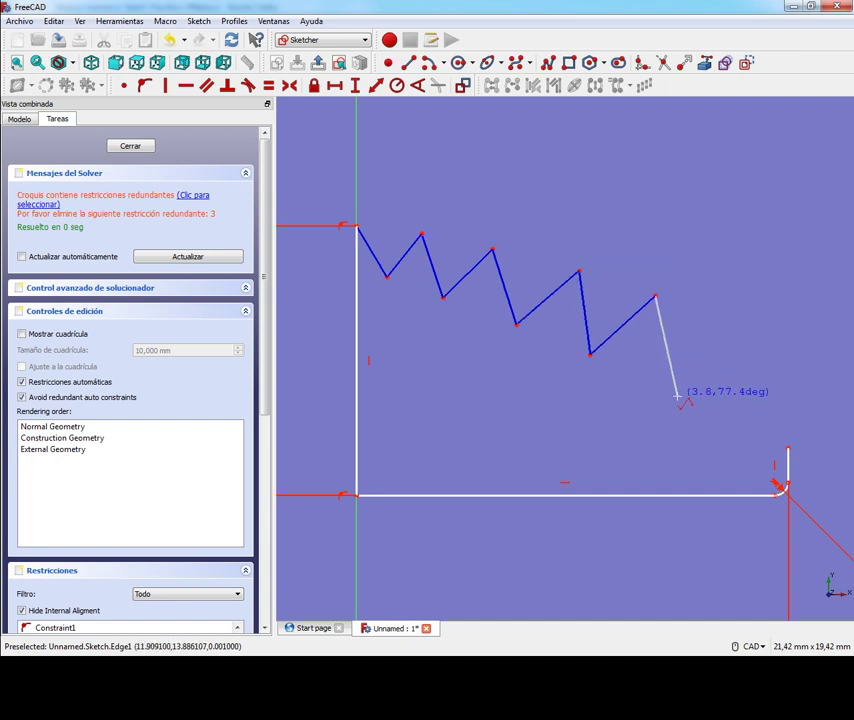
left_click(677, 423)
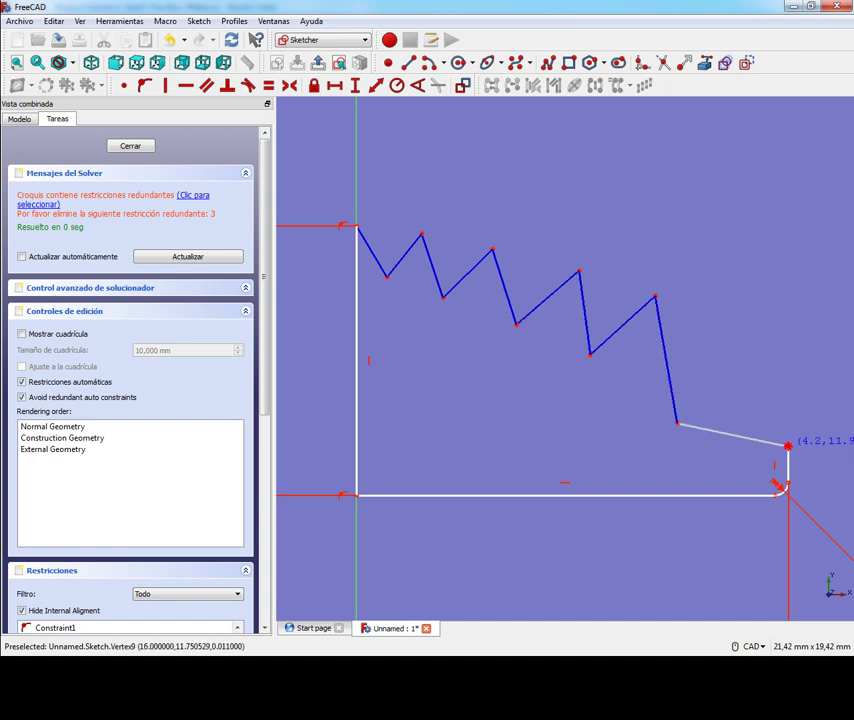
- Drag the zigzag tooth edges and peaks to even out the teeth
left_click_drag(602, 352, 623, 387)
left_click_drag(540, 310, 558, 338)
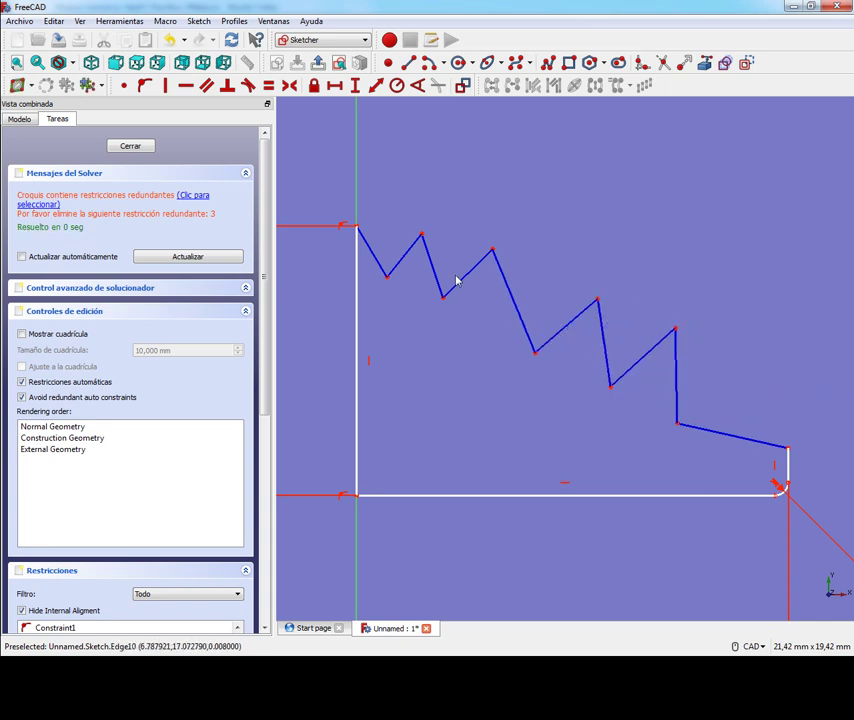
left_click_drag(462, 283, 480, 310)
mouse_move(406, 261)
left_mouse_down()
mouse_move(423, 282)
mouse_move(445, 242)
left_mouse_up()
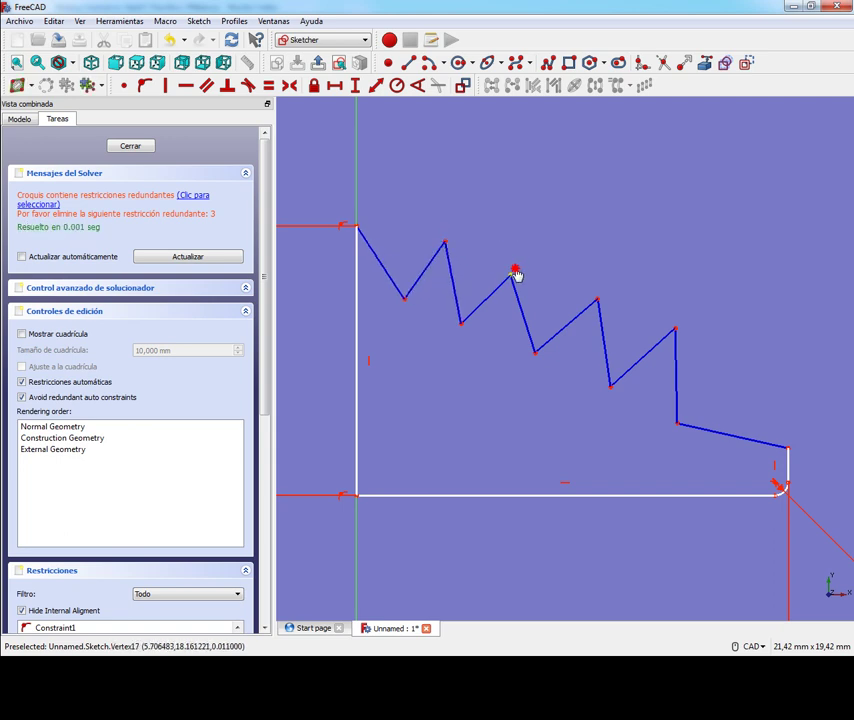
left_click_drag(514, 272, 522, 254)
left_click_drag(598, 300, 603, 287)
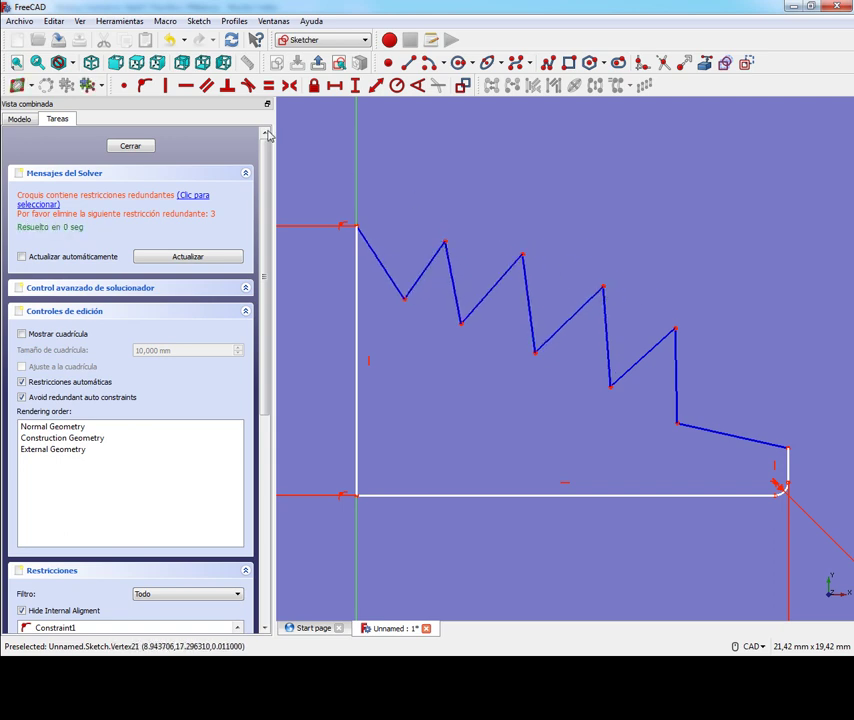
left_click(430, 63)
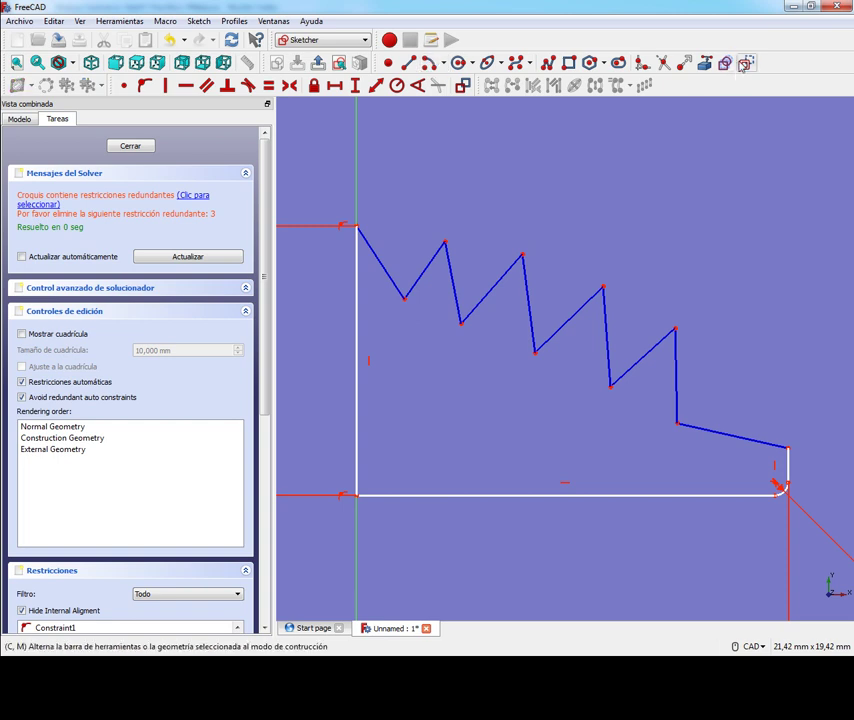
- Cap the first three zigzag teeth with centre-point arcs centred on the valleys
left_click(405, 298)
left_click(357, 228)
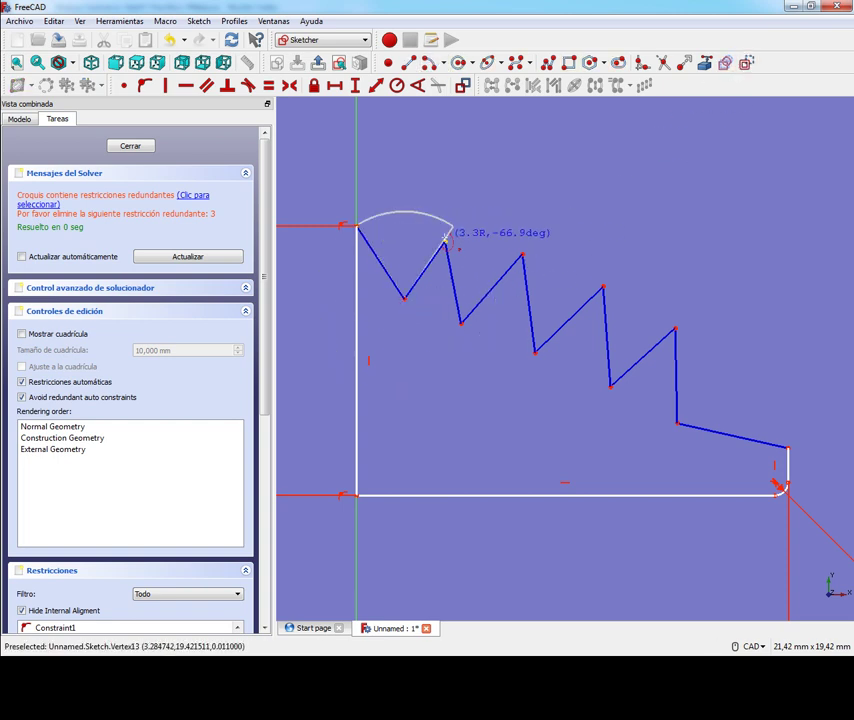
left_click(447, 243)
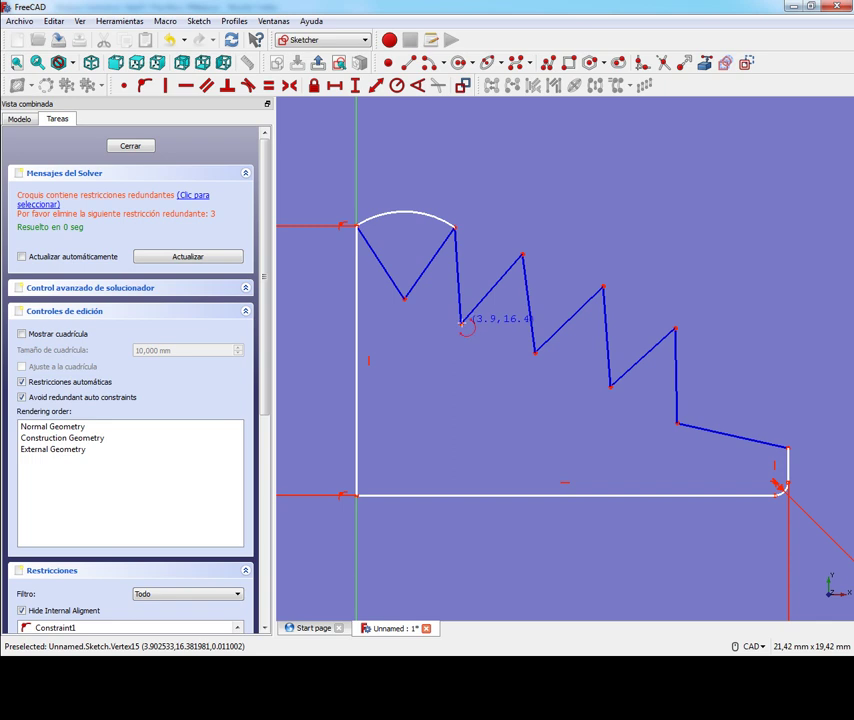
left_click(461, 322)
left_click(454, 229)
left_click(525, 256)
left_click(535, 352)
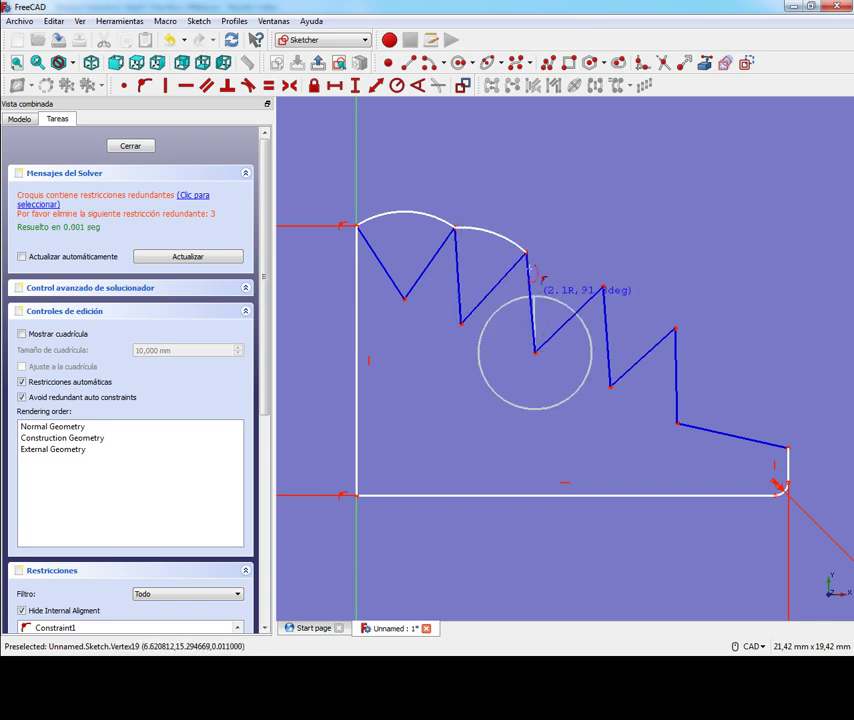
left_click(526, 252)
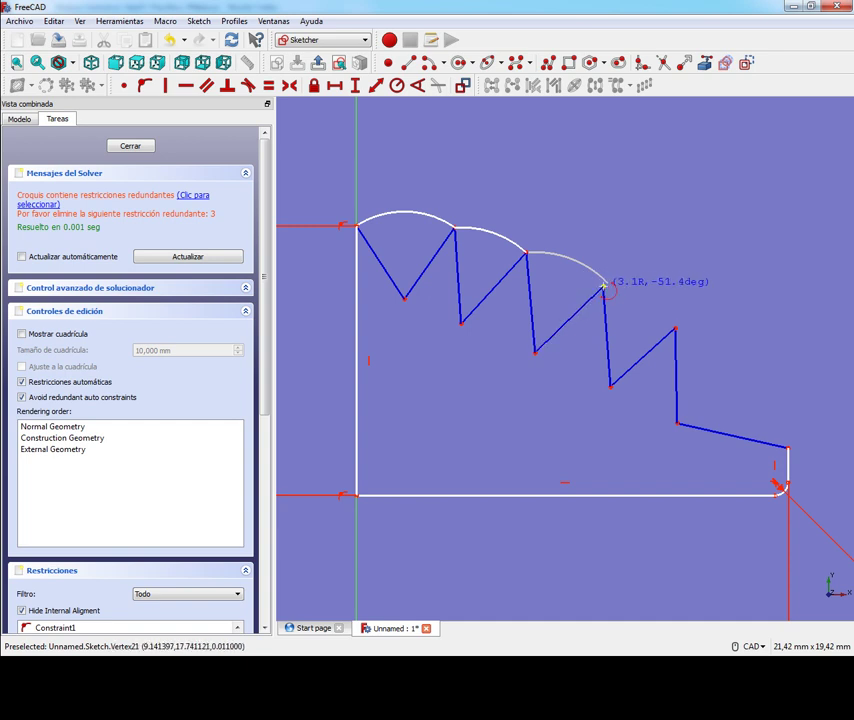
- Add the fourth and last arcs, ending at the bottom-right corner
left_click(611, 386)
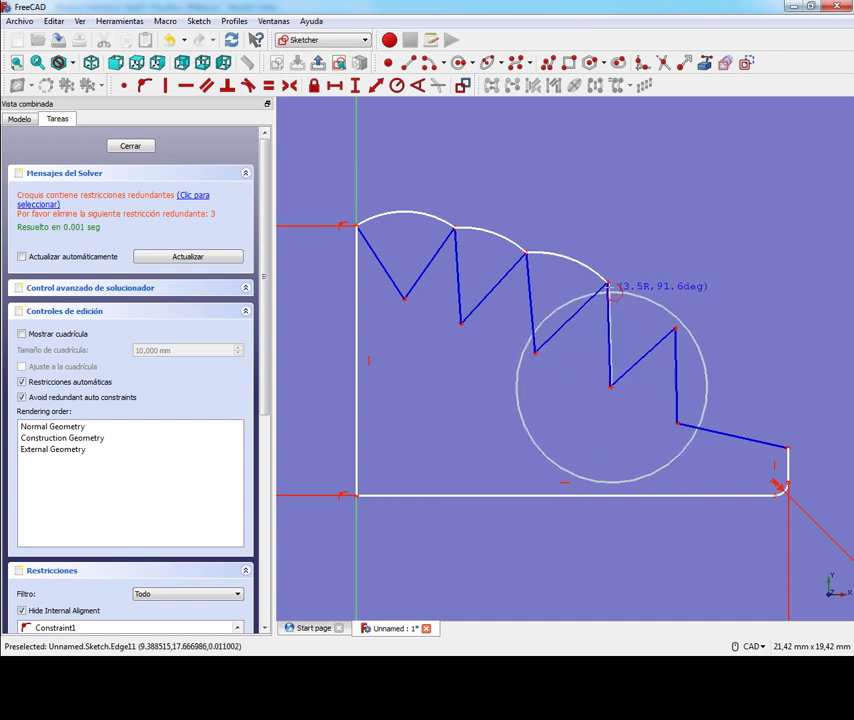
left_click(607, 283)
left_click(686, 318)
left_click(677, 422)
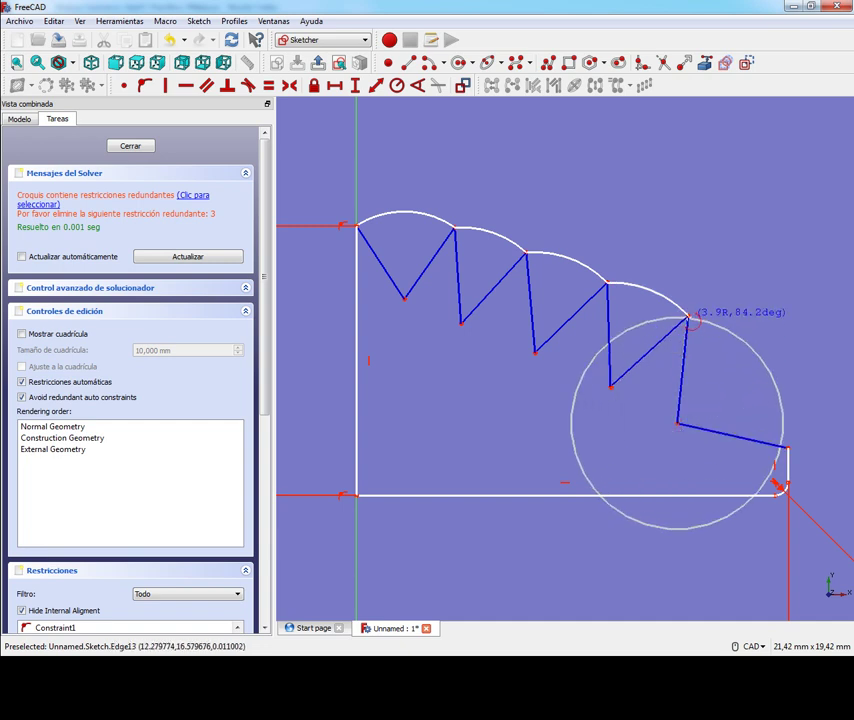
left_click(688, 317)
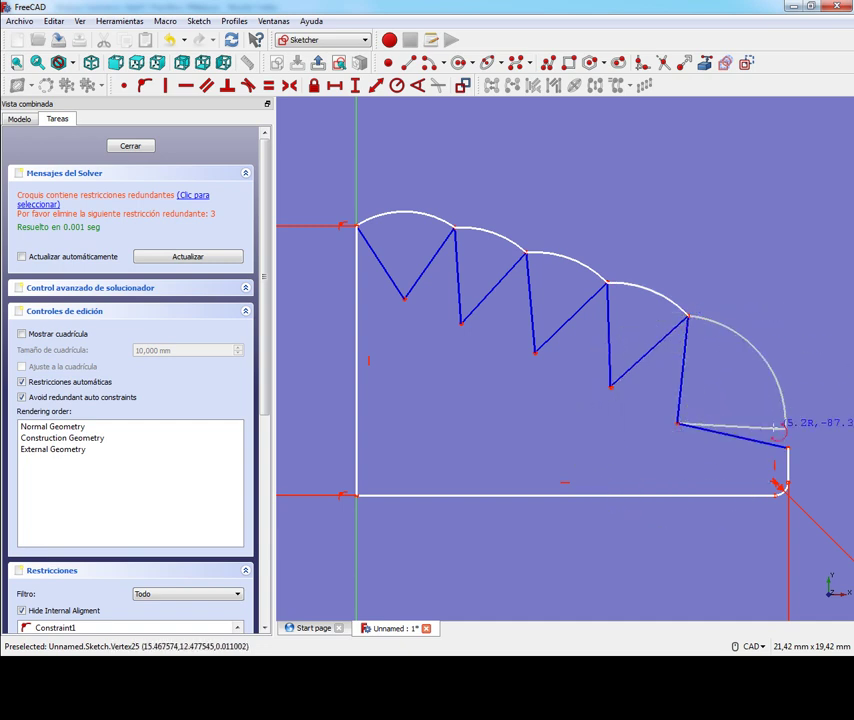
left_click(787, 448)
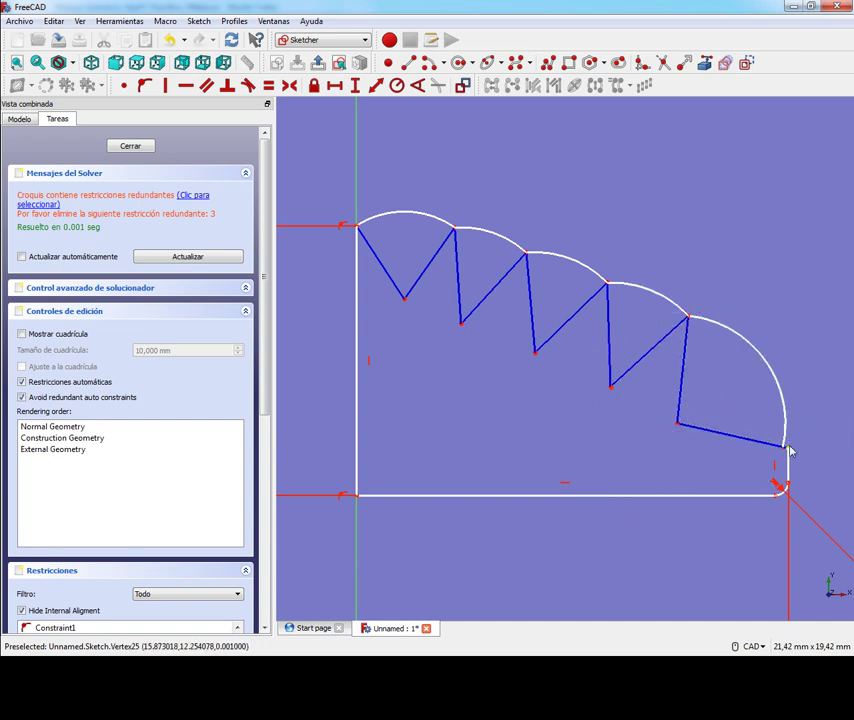
- Make the bottom-right line horizontal and merge the overlapping zigzag points with a coincident constraint
left_click(734, 437)
left_click(187, 88)
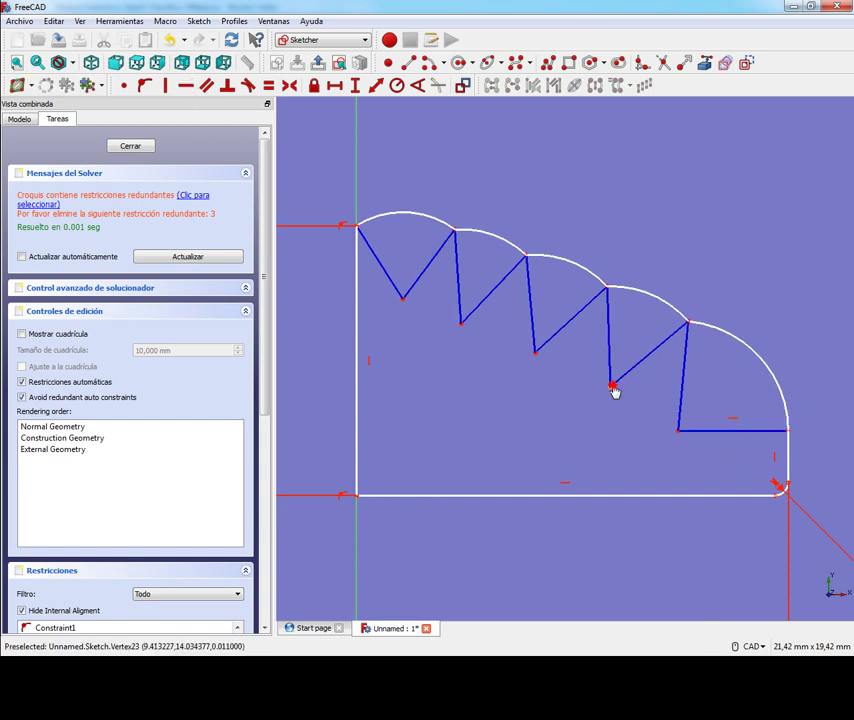
left_click_drag(612, 388, 620, 392)
left_click(612, 391)
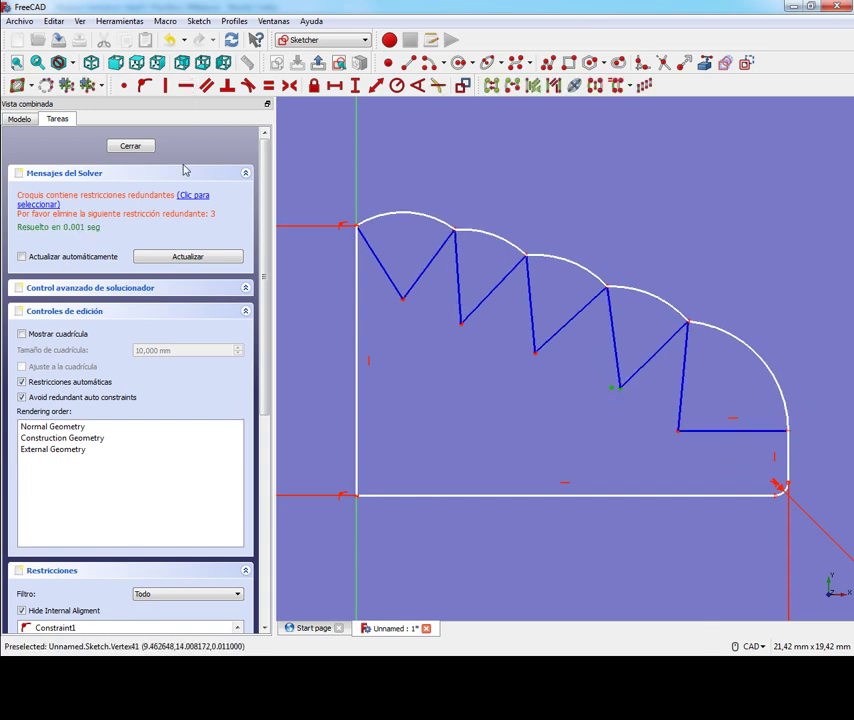
left_click(124, 85)
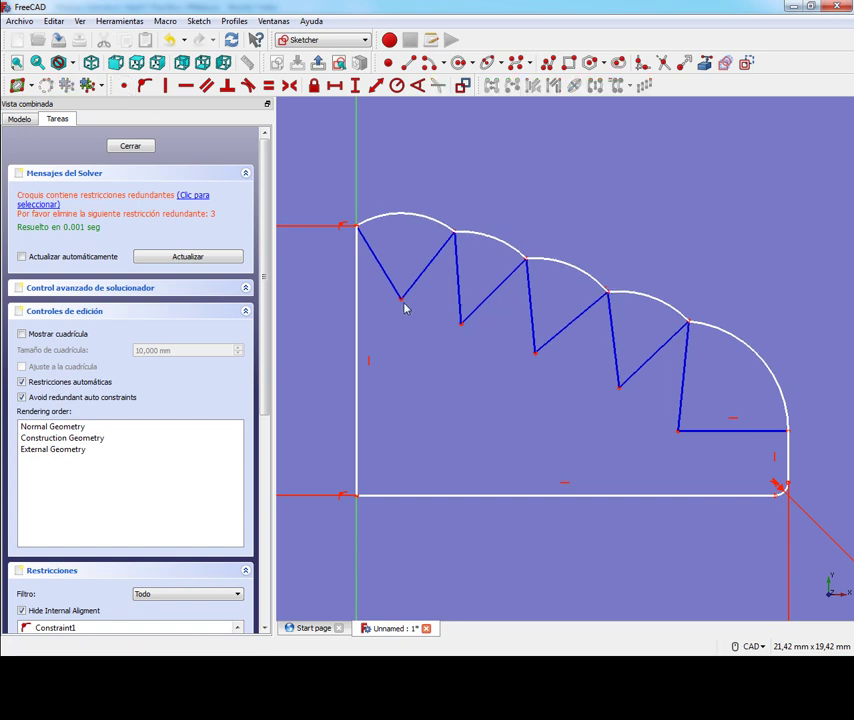
left_click_drag(404, 305, 397, 312)
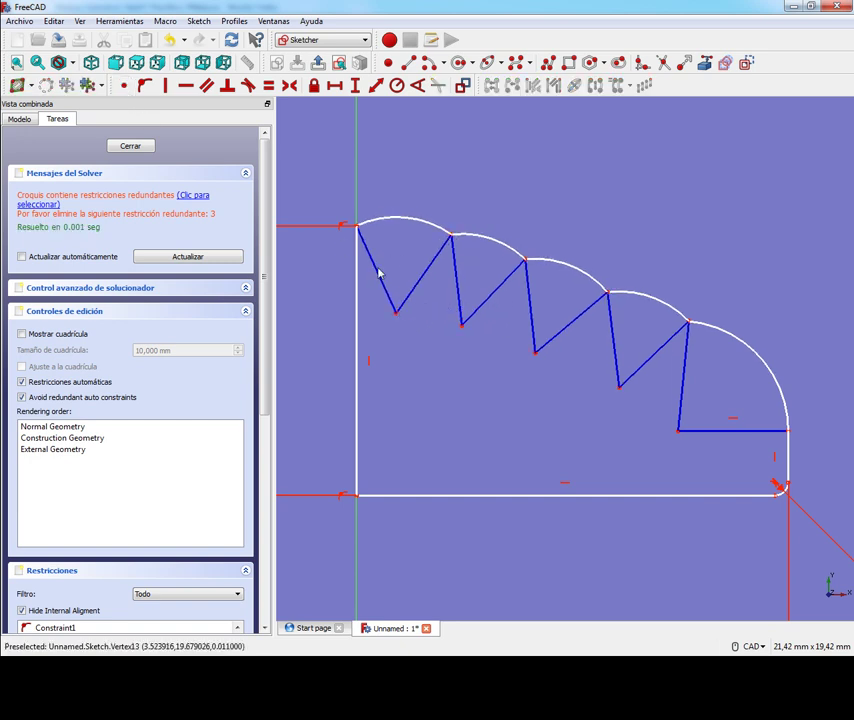
left_click(379, 272)
- Constrain the five steep zigzag edges equal, then adjust vertices and pan to show space below
left_click(615, 330)
left_click(685, 370)
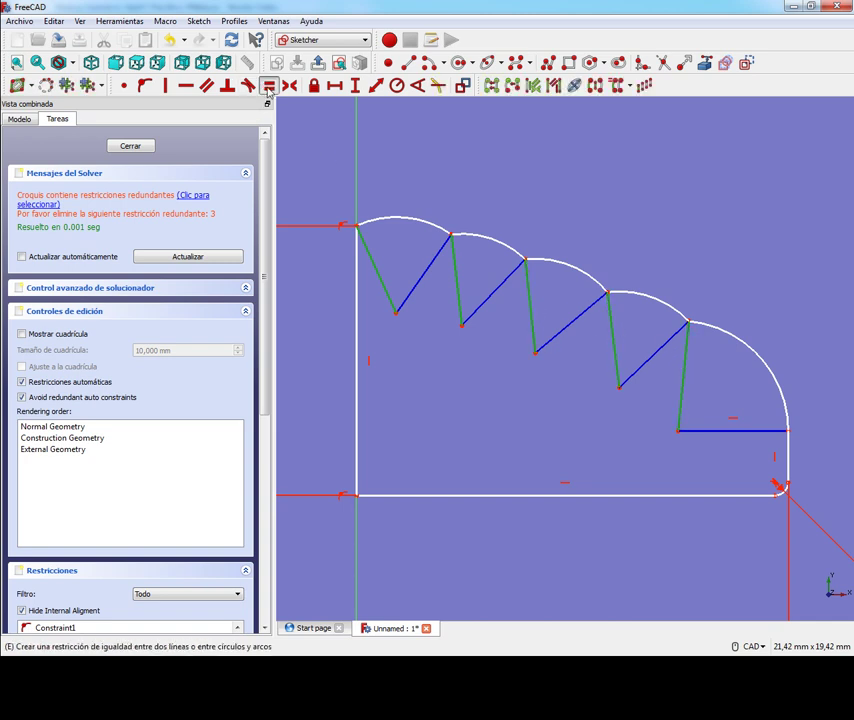
left_click(268, 85)
mouse_move(529, 336)
left_mouse_down()
mouse_move(612, 336)
mouse_move(665, 356)
left_mouse_up()
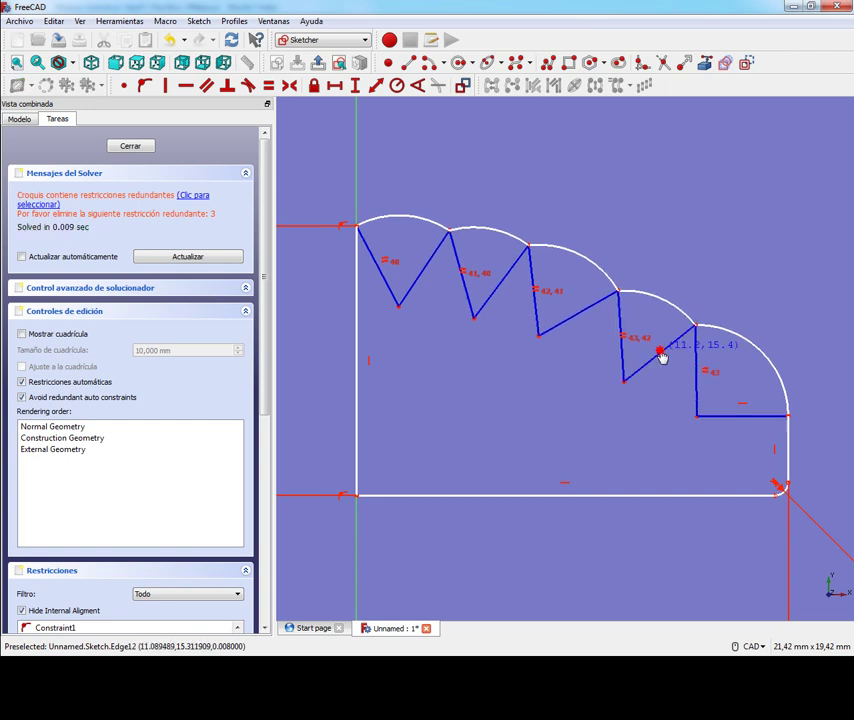
left_click_drag(498, 296, 508, 297)
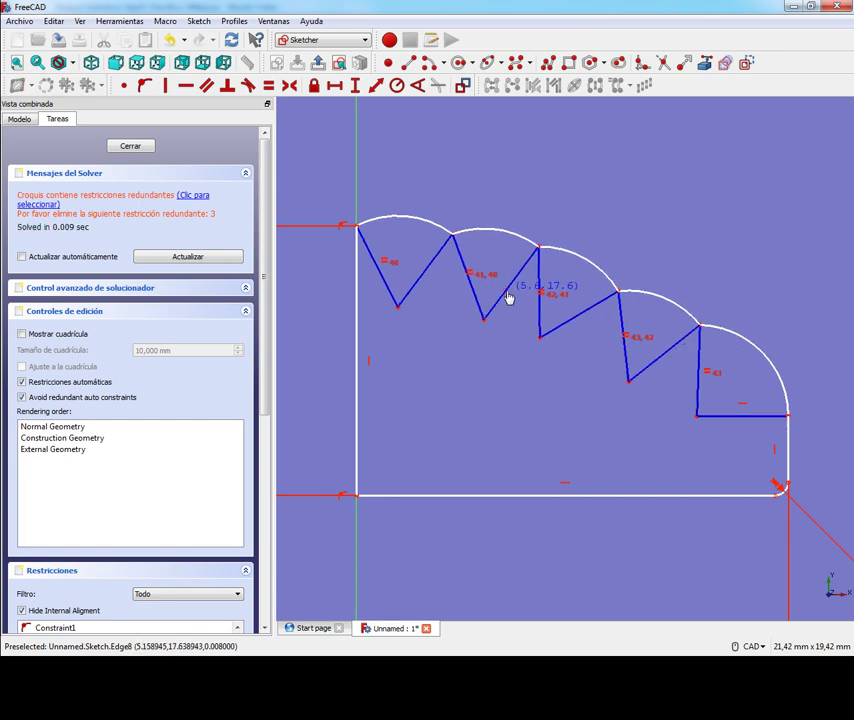
scroll(562, 348, "down", 2)
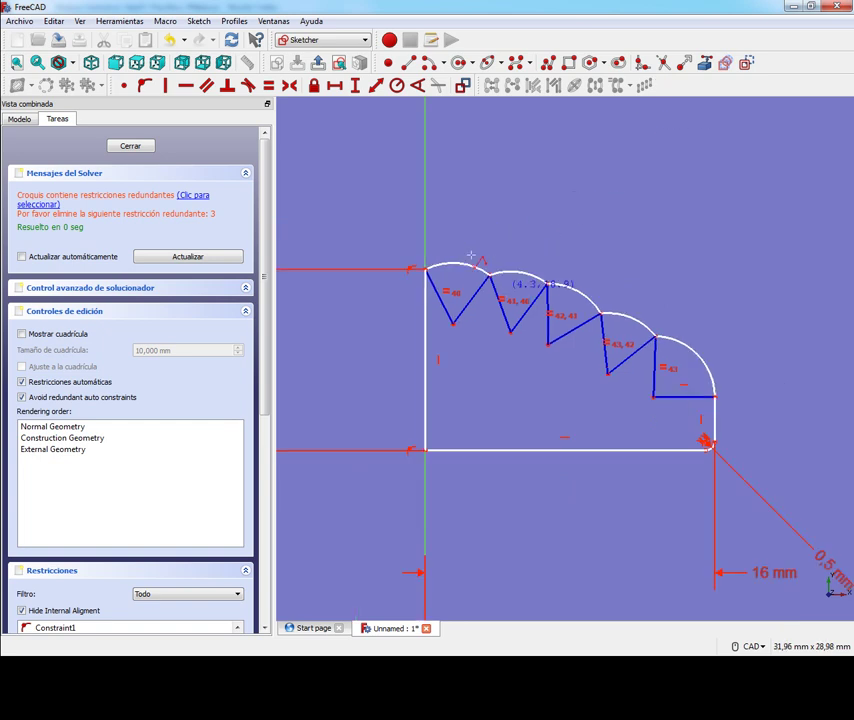
middle_click_drag(475, 253, 490, 183)
- Draw five lines from each zigzag valley to one point on the axis below the profile
left_click(467, 247)
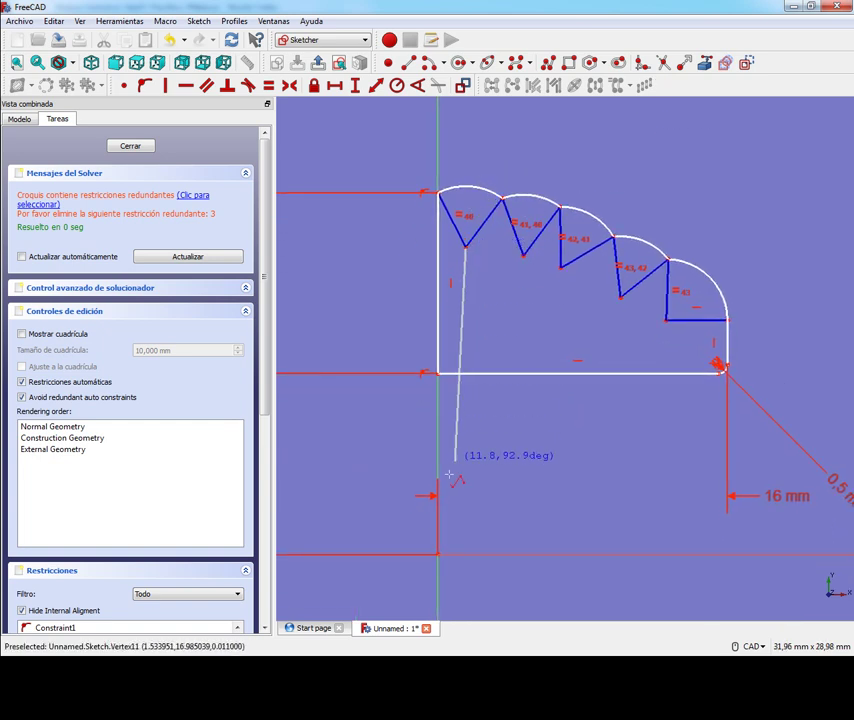
left_click(438, 503)
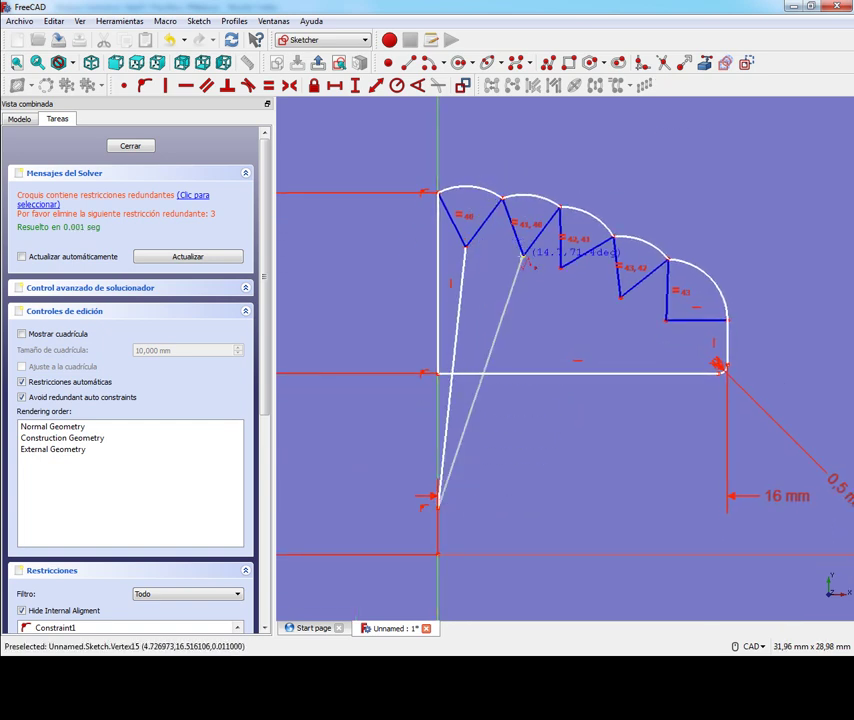
left_click(522, 257)
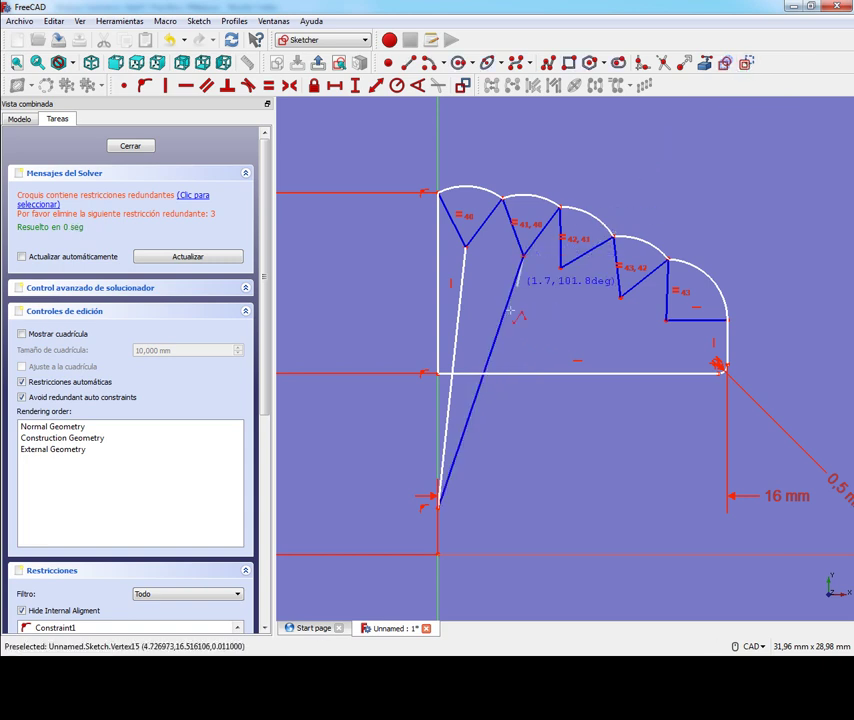
left_click(560, 267)
left_click(438, 503)
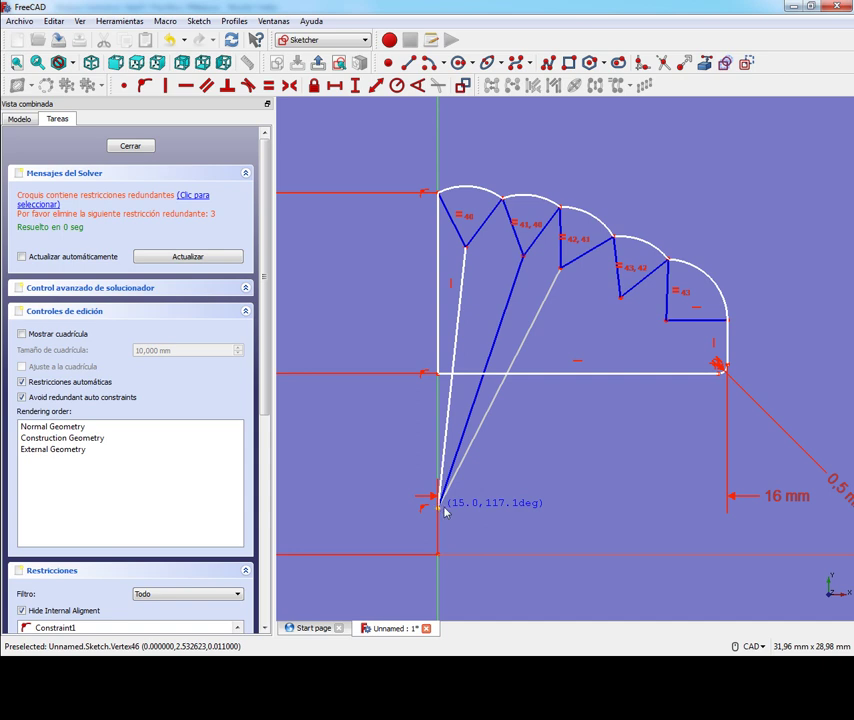
left_click(621, 298)
left_click(665, 322)
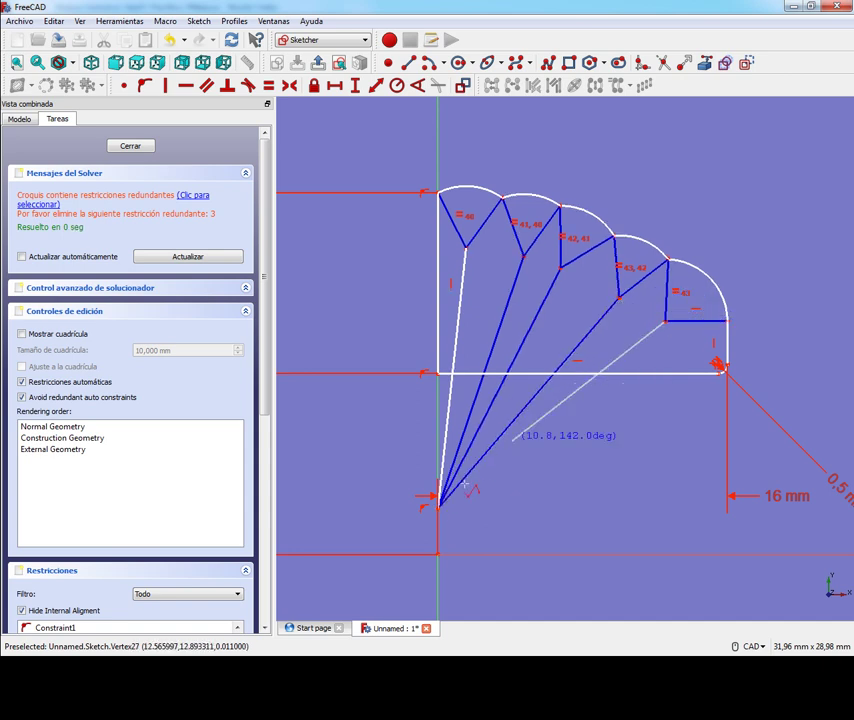
left_click(438, 510)
right_click(478, 340)
- Constrain the five fan lines equal in length and rebalance the valley vertices
left_click(746, 63)
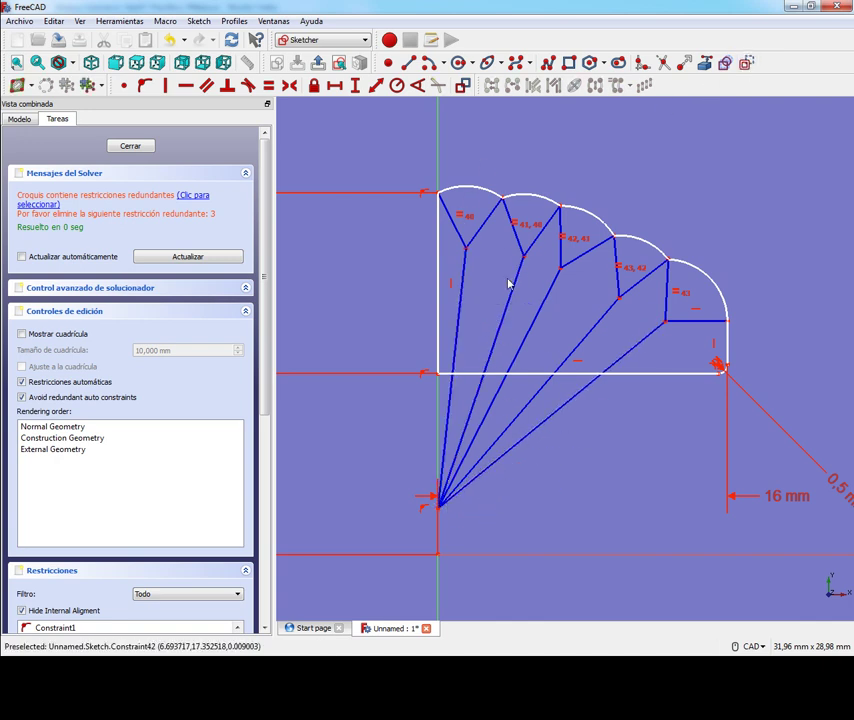
left_click(467, 290)
left_click(509, 290)
left_click(603, 330)
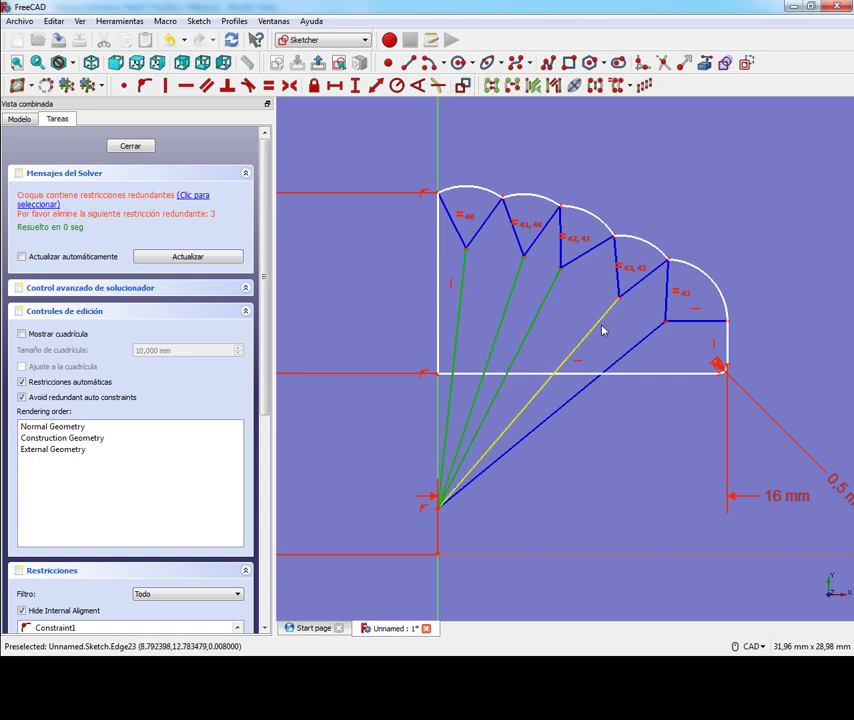
left_click(638, 345)
left_click(267, 87)
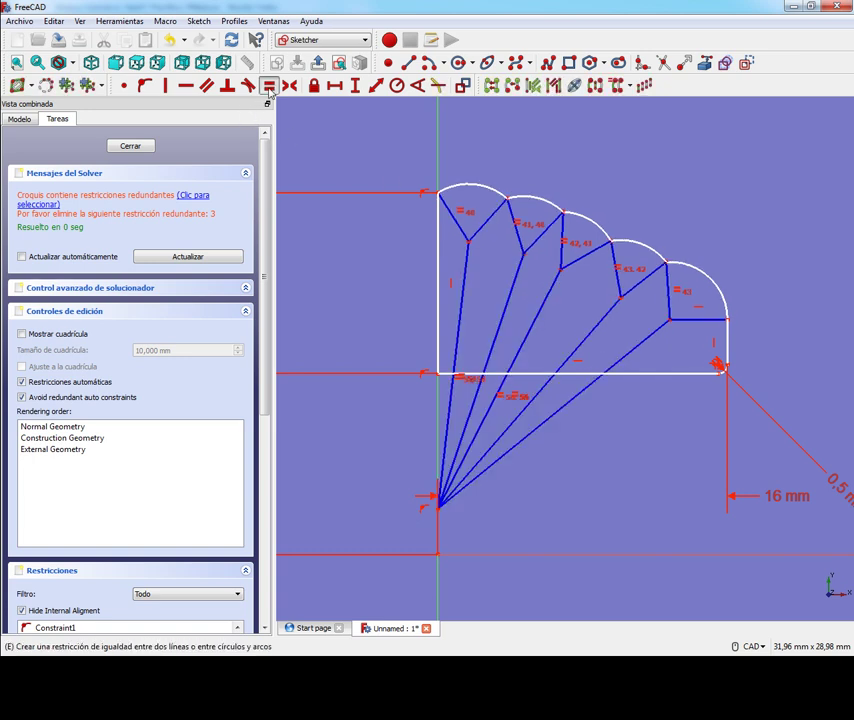
left_click_drag(498, 241, 474, 240)
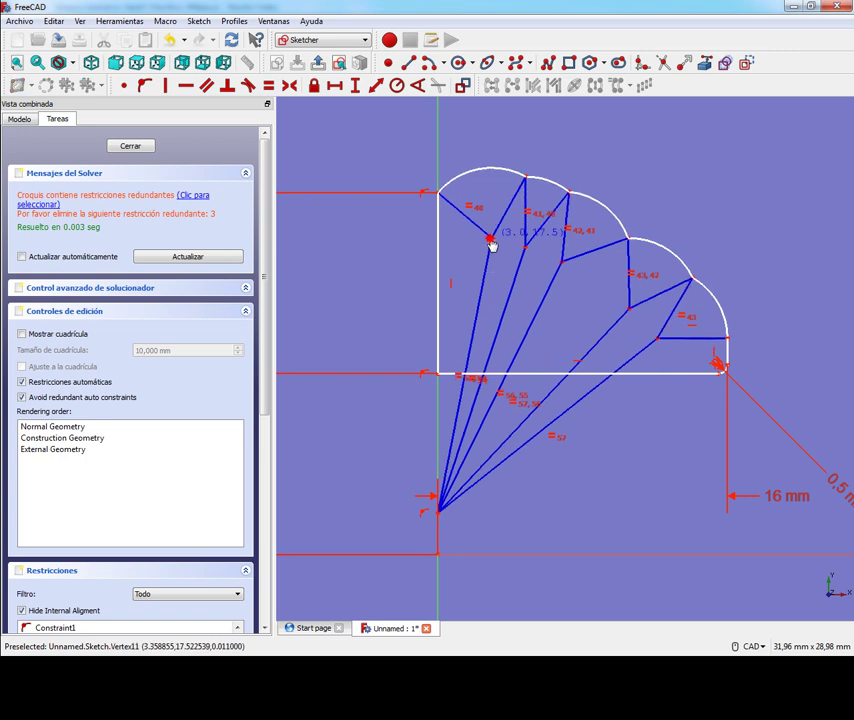
left_click_drag(563, 270, 578, 278)
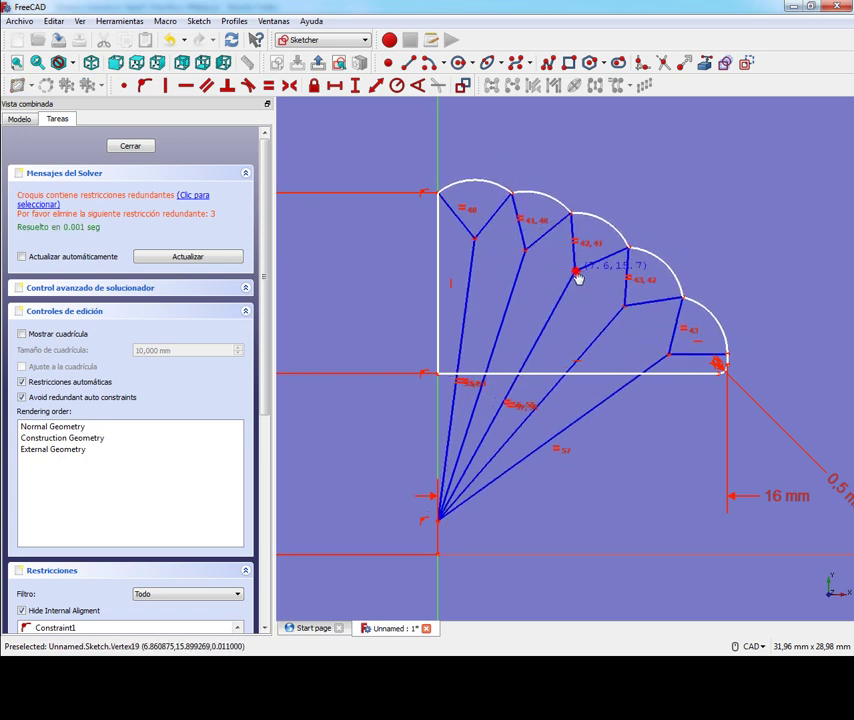
left_click_drag(625, 312, 639, 314)
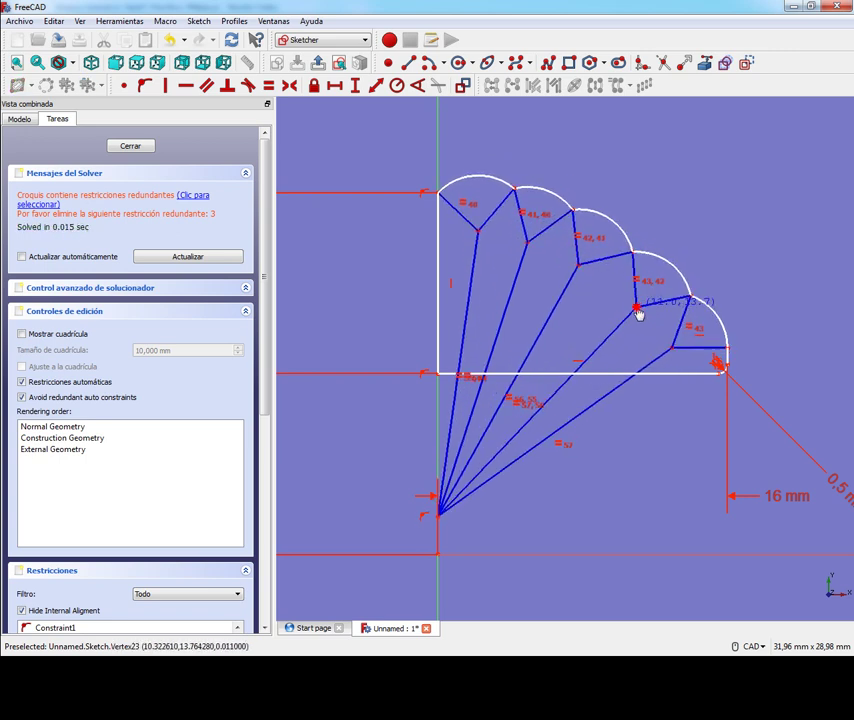
- Draw a line from the profile's left edge to the first valley and equalise two inner edges
scroll(512, 251, "up", 2)
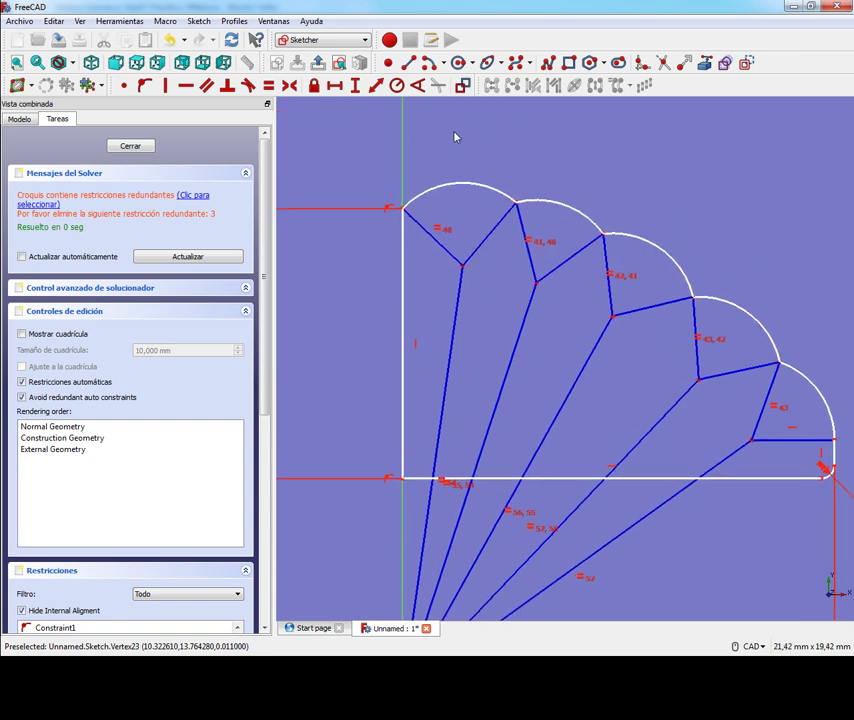
left_click(409, 62)
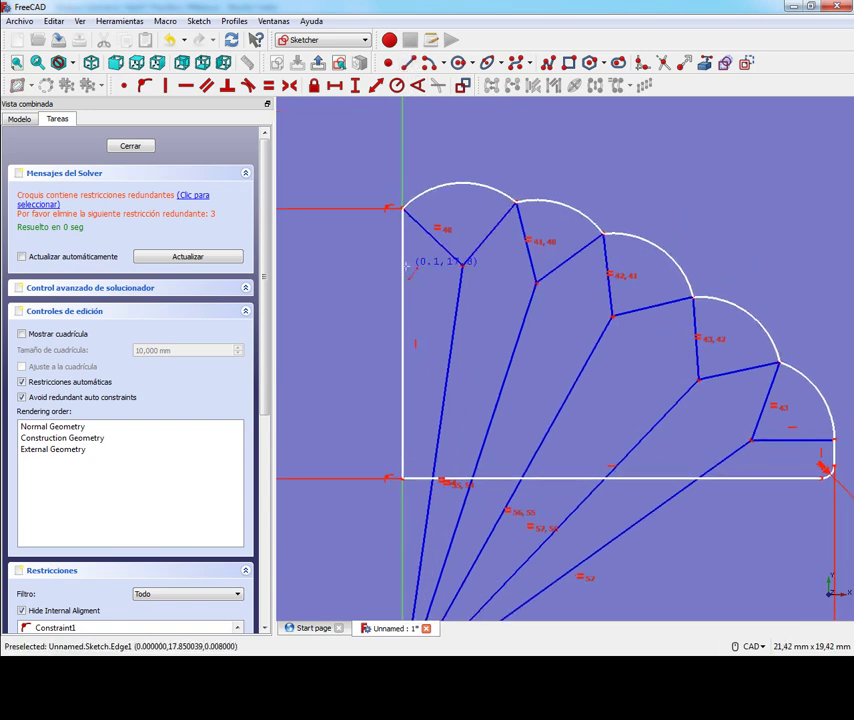
left_click(405, 266)
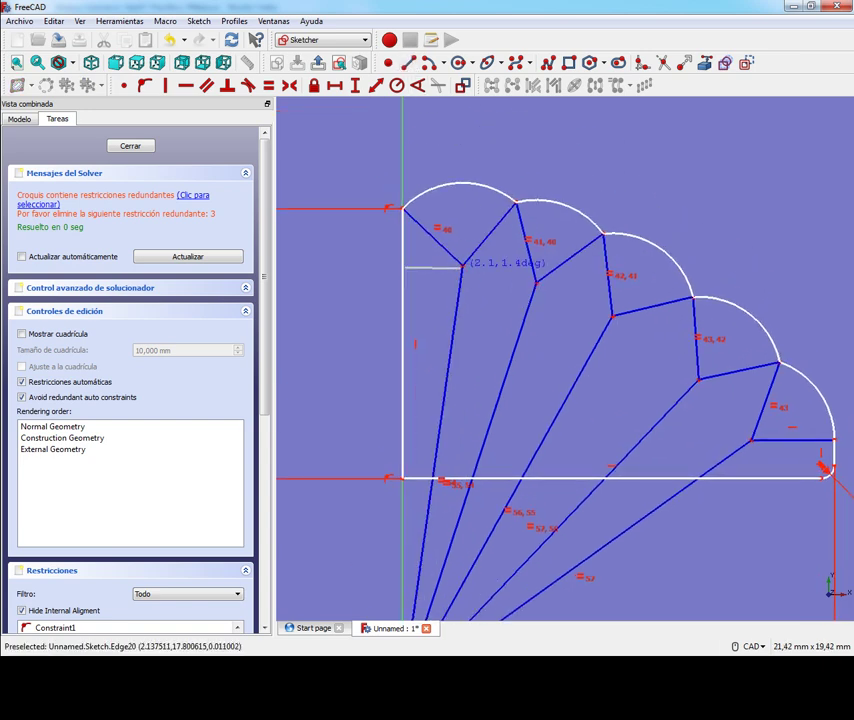
left_click(462, 266)
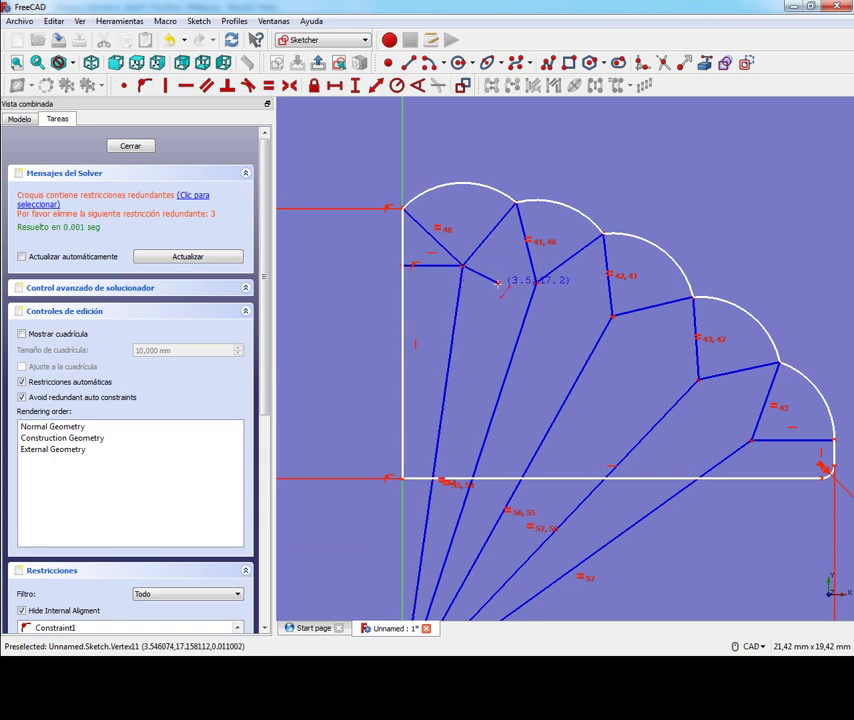
left_click(498, 284)
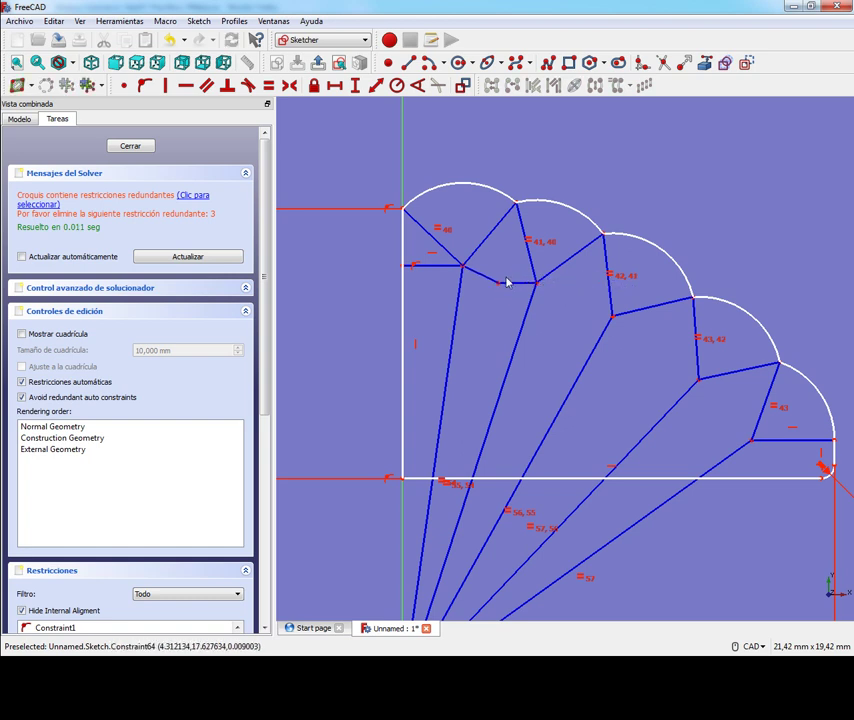
left_click(512, 287)
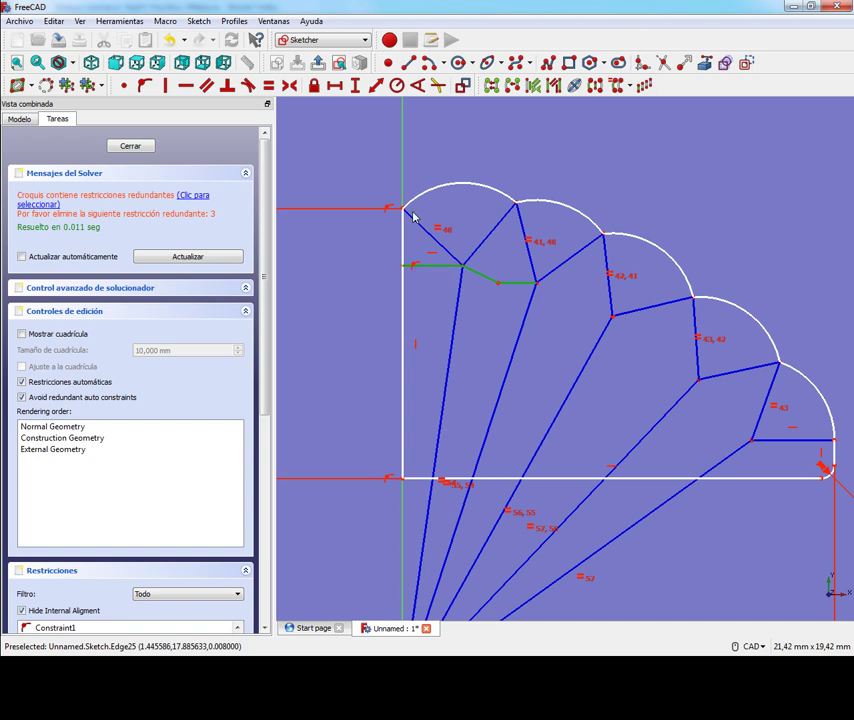
left_click(268, 85)
scroll(477, 265, "up", 2)
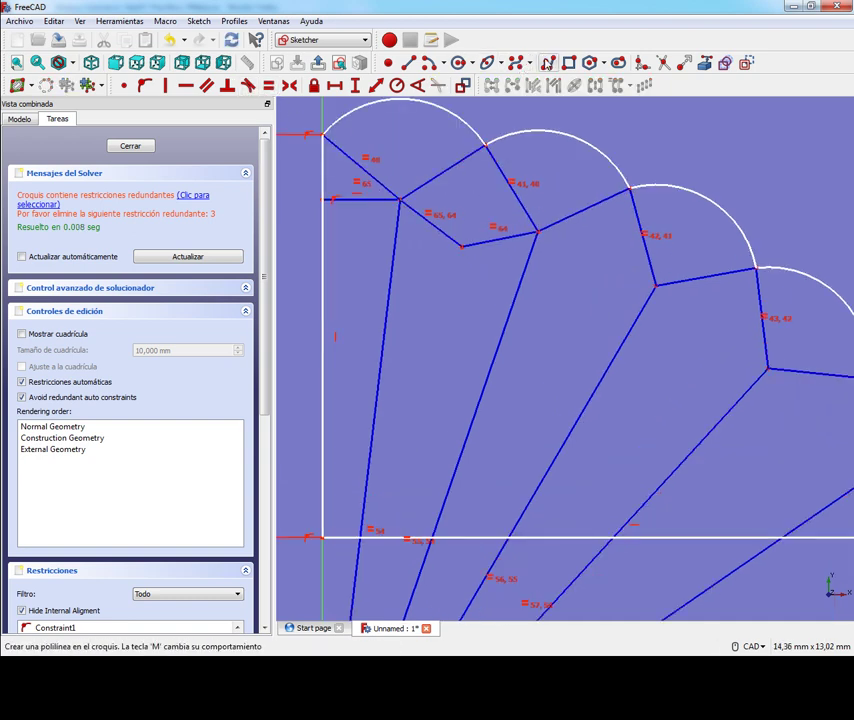
- Add a bracing polyline across inner vertices, equalise matching inner edges and nudge the top-left vertex
left_click(548, 62)
left_click(400, 199)
left_click(538, 232)
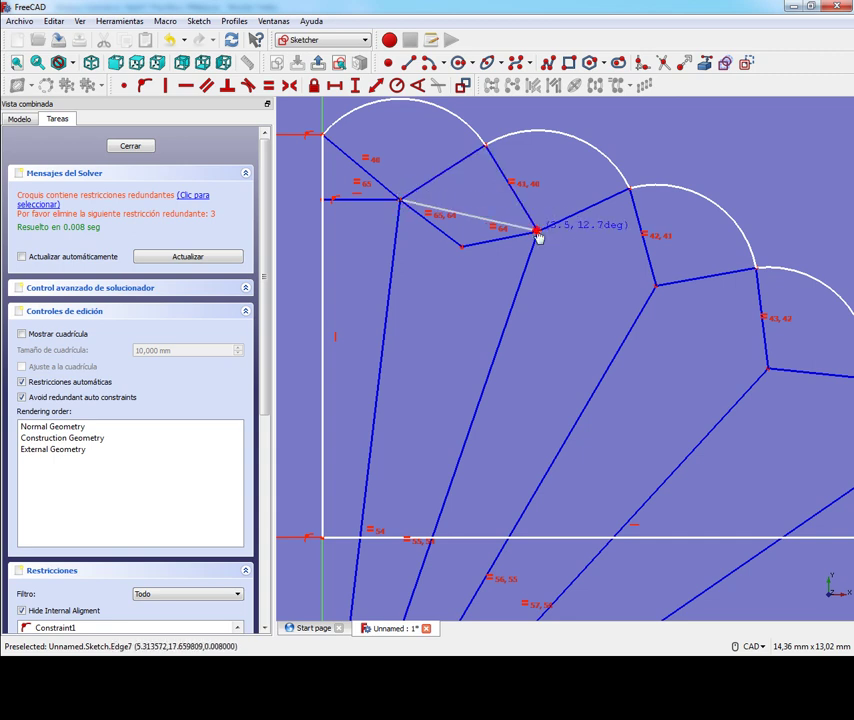
left_click(768, 370)
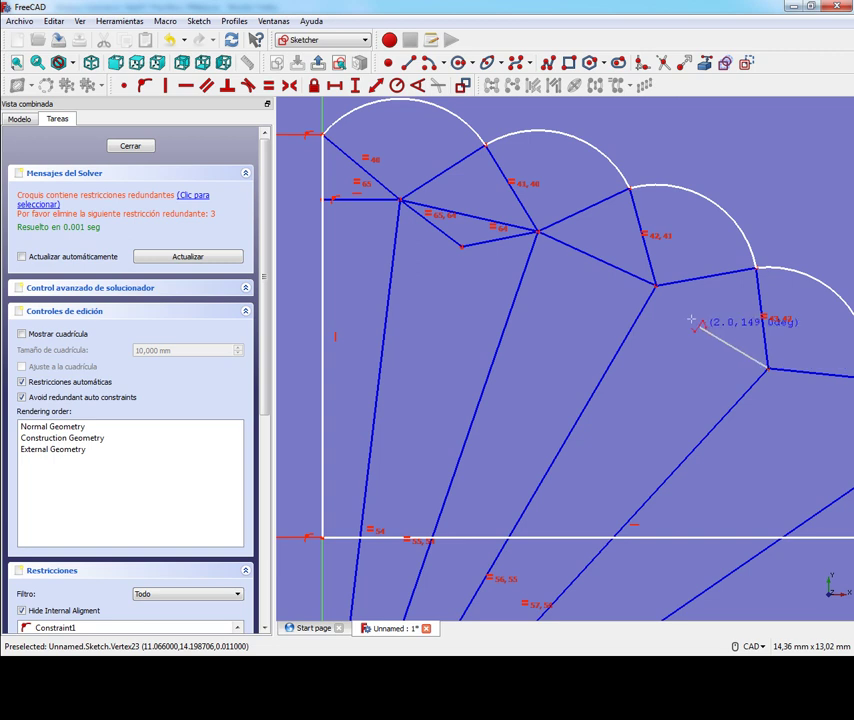
scroll(658, 292, "down", 2)
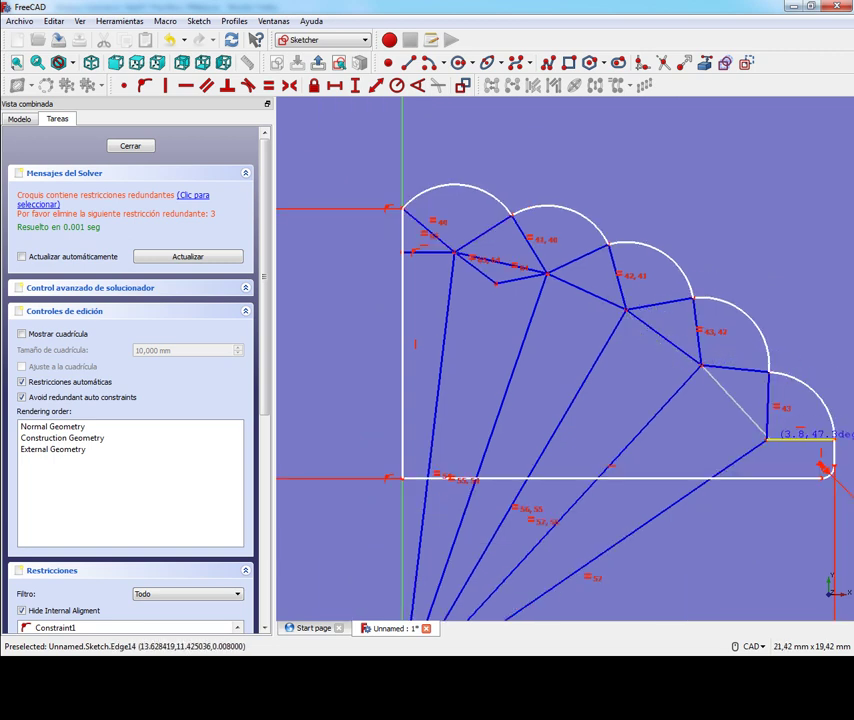
left_click(727, 402)
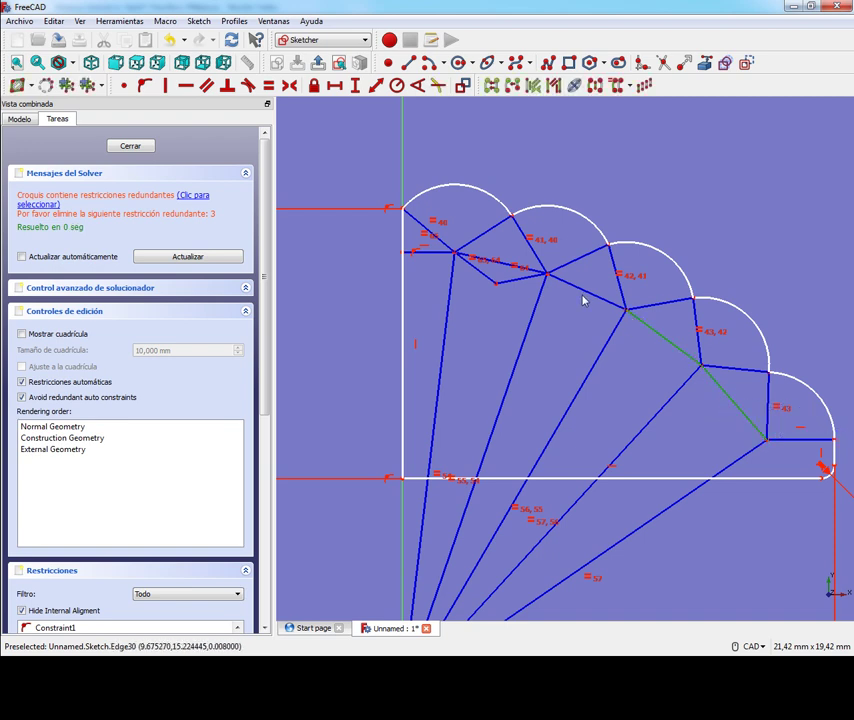
left_click(503, 266)
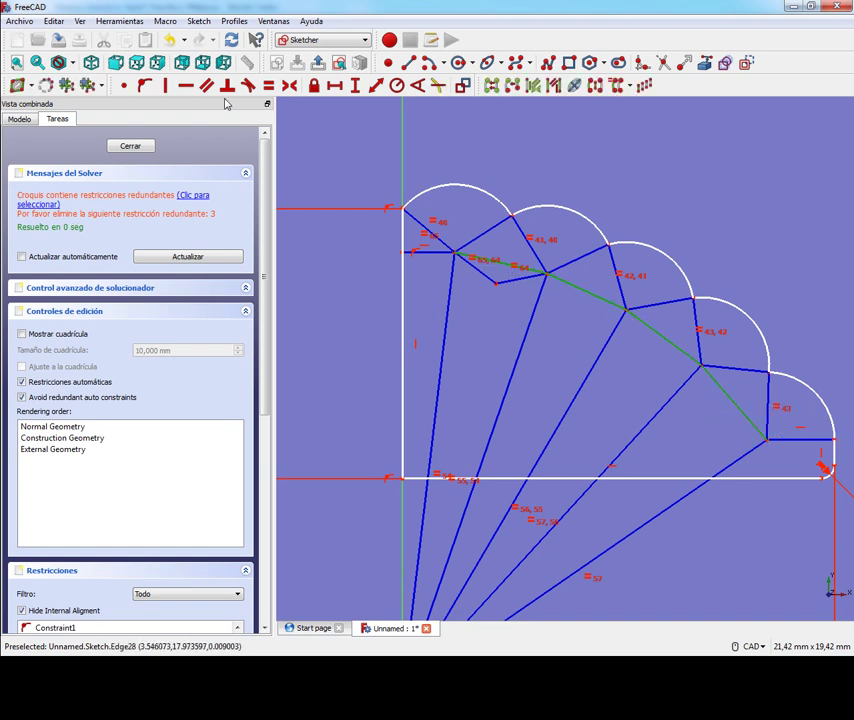
left_click(268, 85)
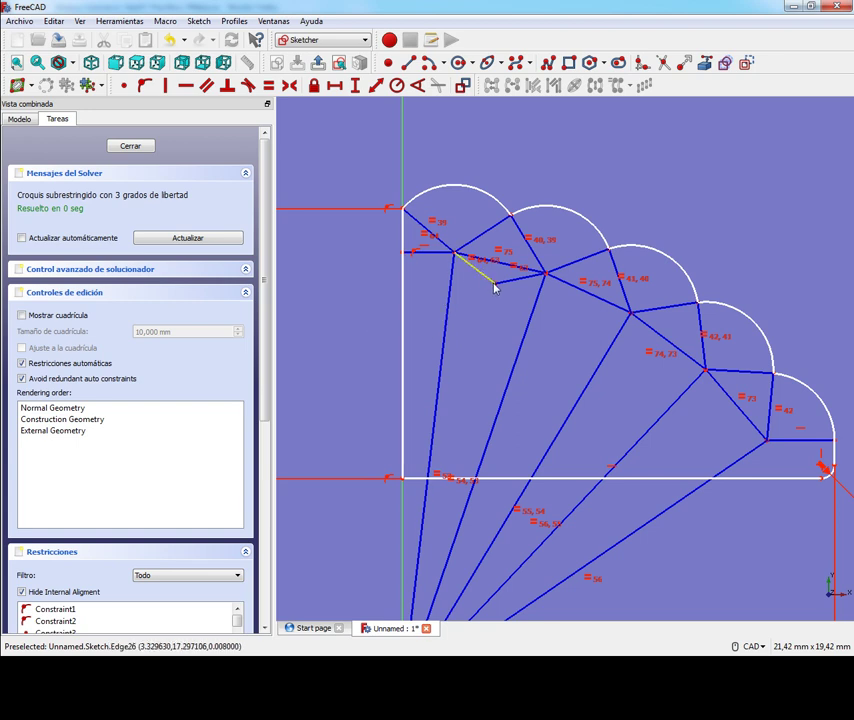
left_click_drag(493, 285, 496, 280)
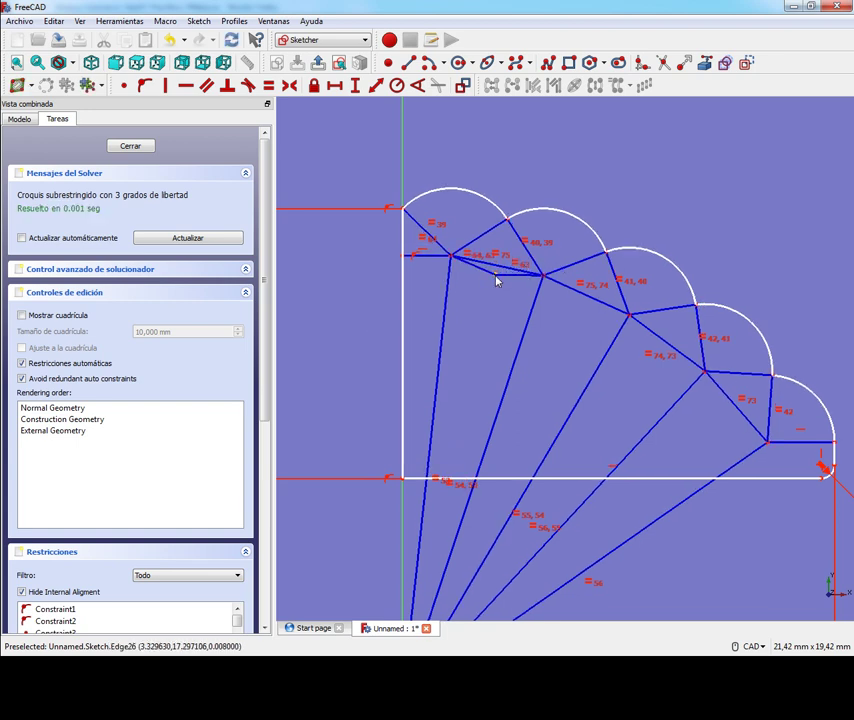
left_click(499, 266)
- Pin the vertex to the edge and give the bottom-right corner a 1.5 mm vertical distance
left_click(145, 86)
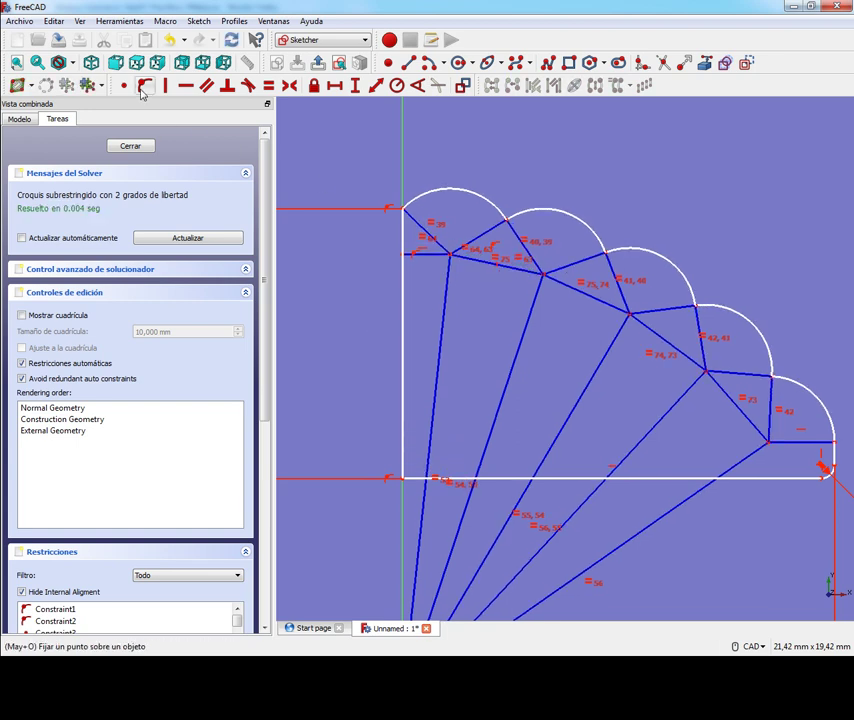
scroll(452, 343, "down", 2)
scroll(648, 386, "up", 2)
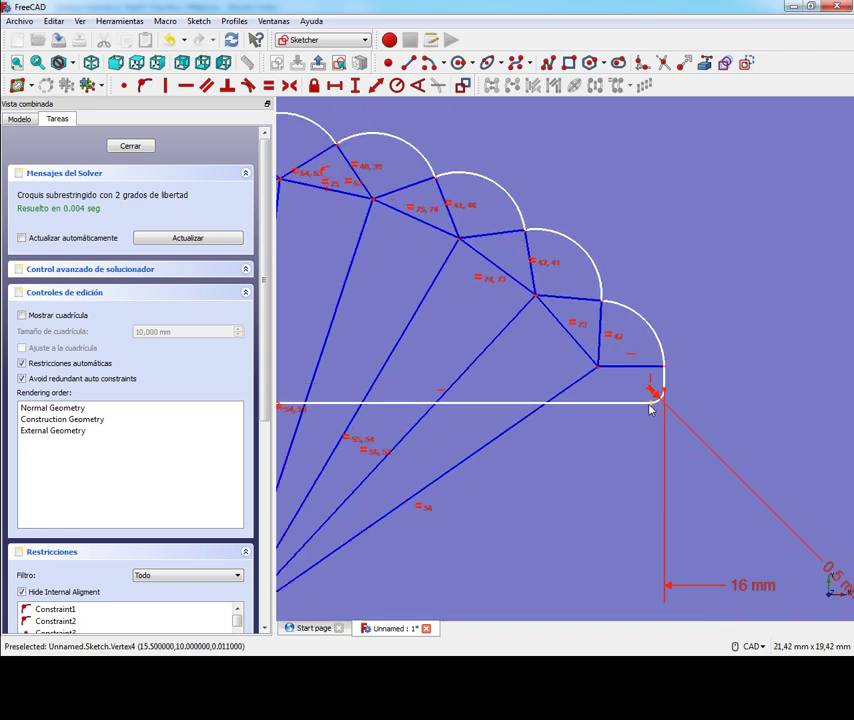
left_click(657, 395)
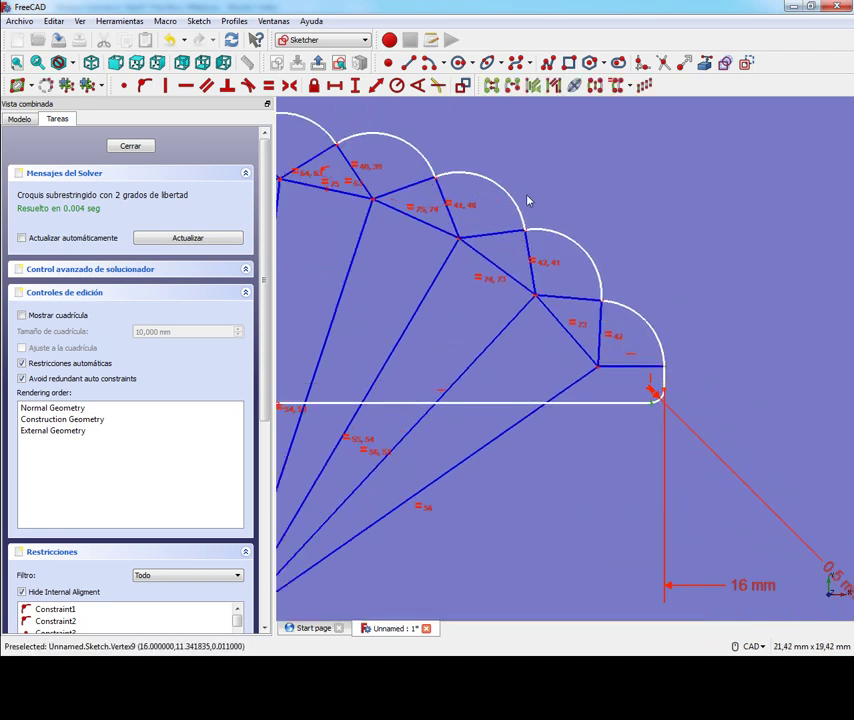
left_click(357, 86)
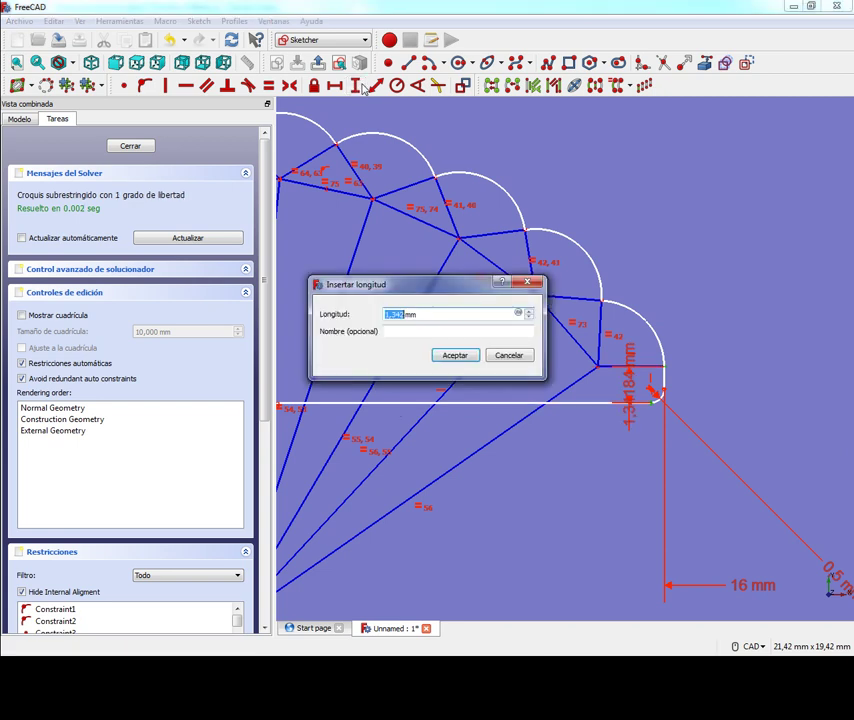
key("Right")
key("Return")
left_click_drag(631, 388, 748, 371)
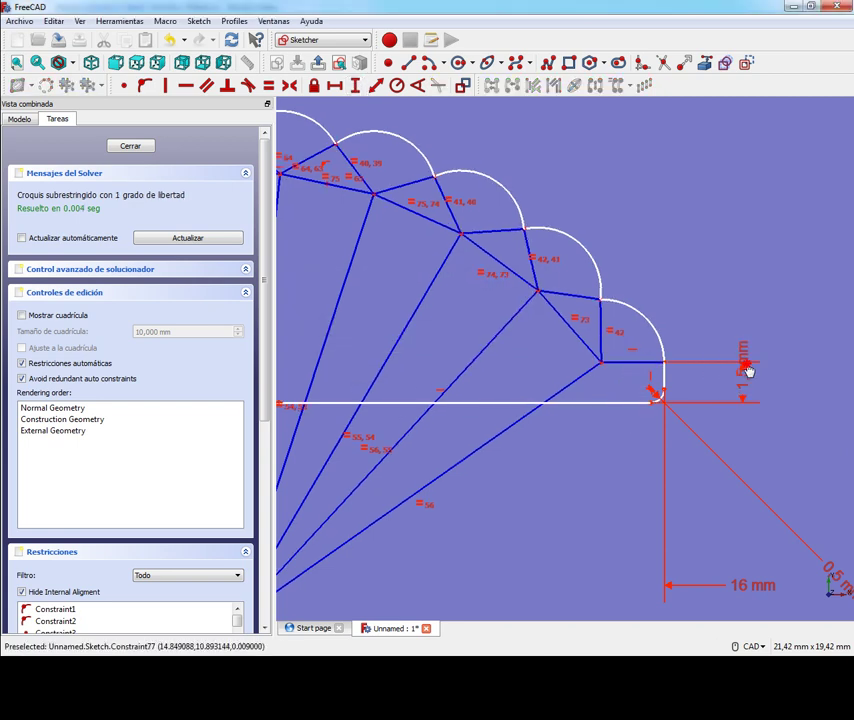
- Set the top scallop arc radius to 2.5 mm and close the sketch
key("v")
key("f")
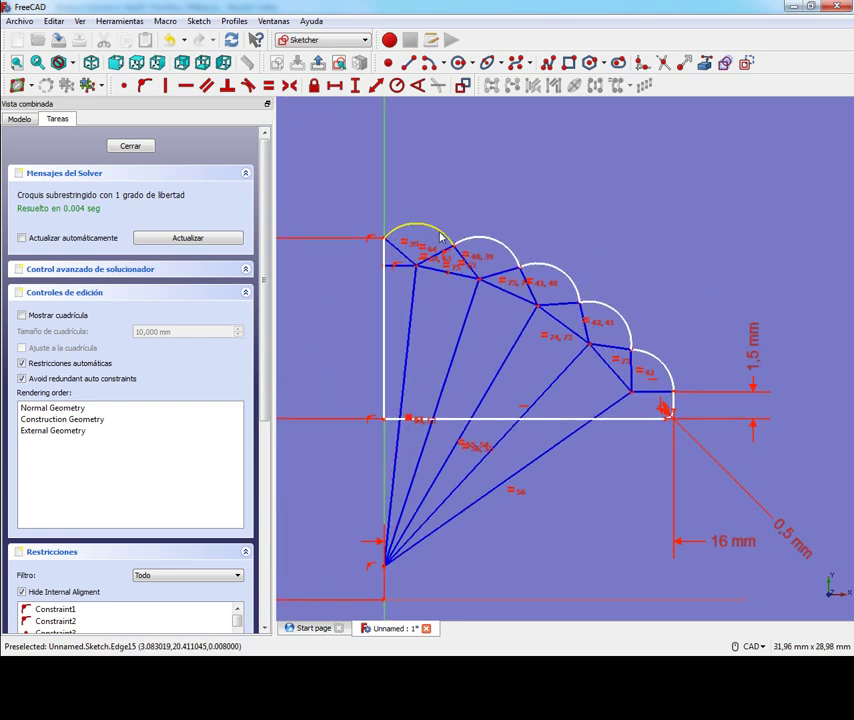
left_click(440, 236)
left_click(397, 85)
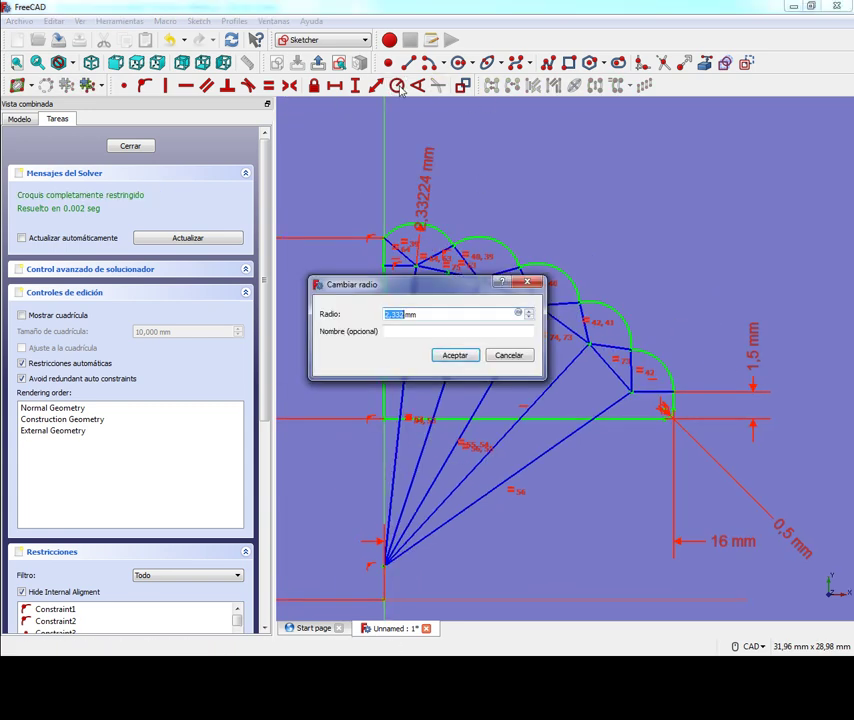
key("End")
type("5")
key("Return")
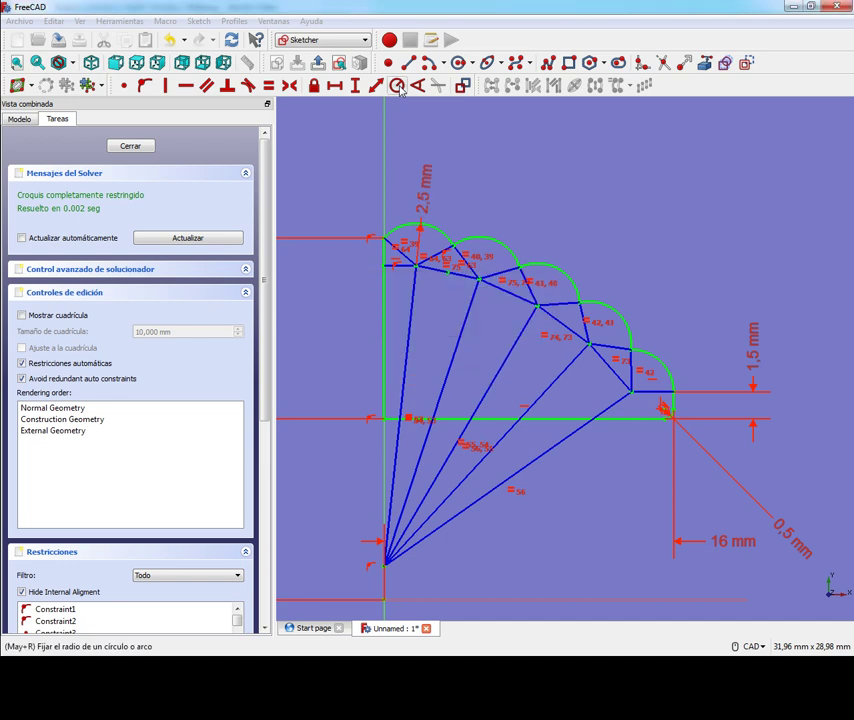
left_click(141, 147)
- Rotate the sketch's placement 90° about the X axis (1,0,0)
left_click(91, 62)
left_click(34, 120)
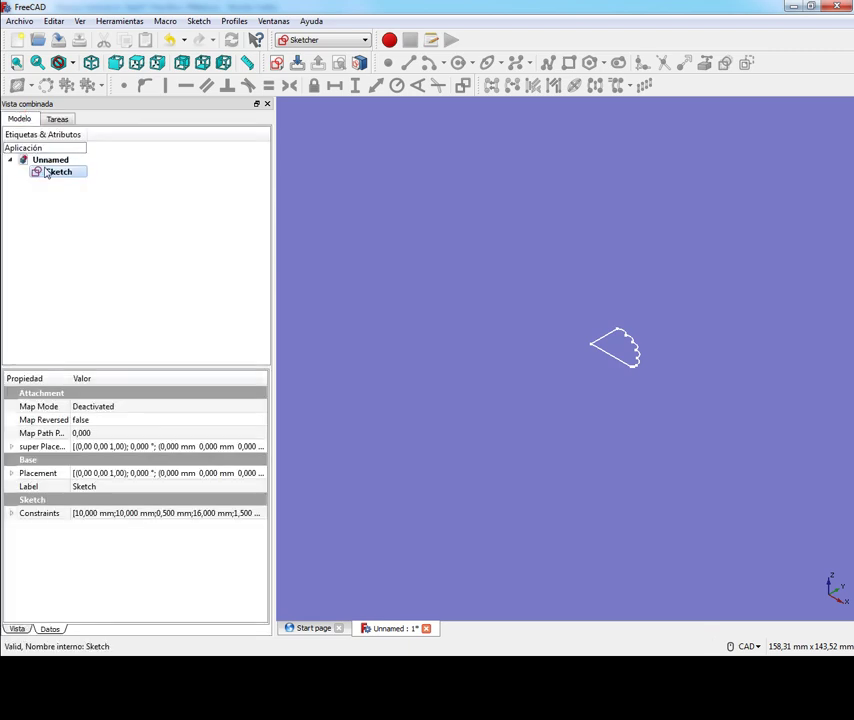
left_click(11, 473)
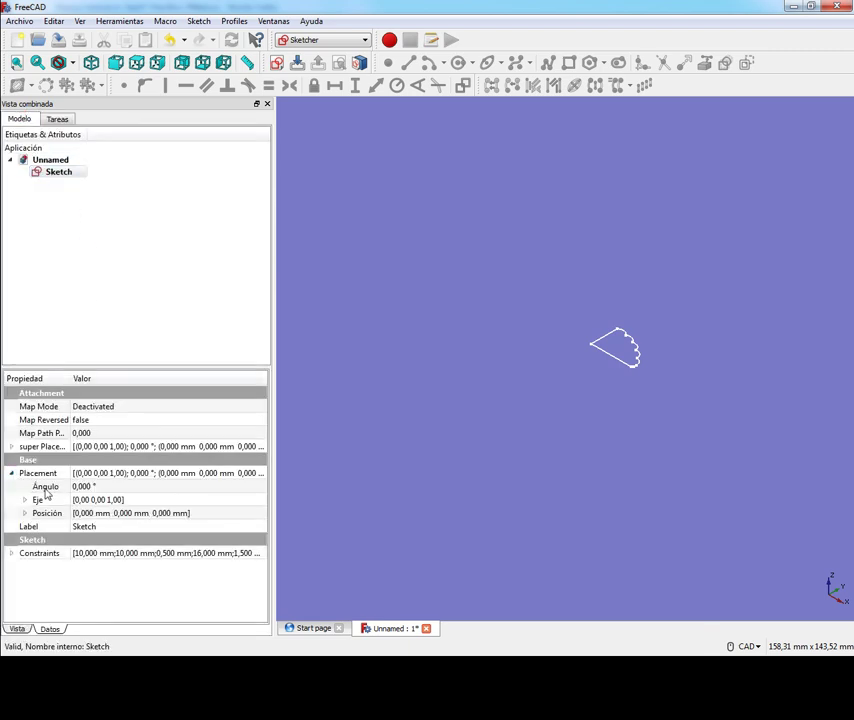
left_click(82, 486)
left_click(105, 487)
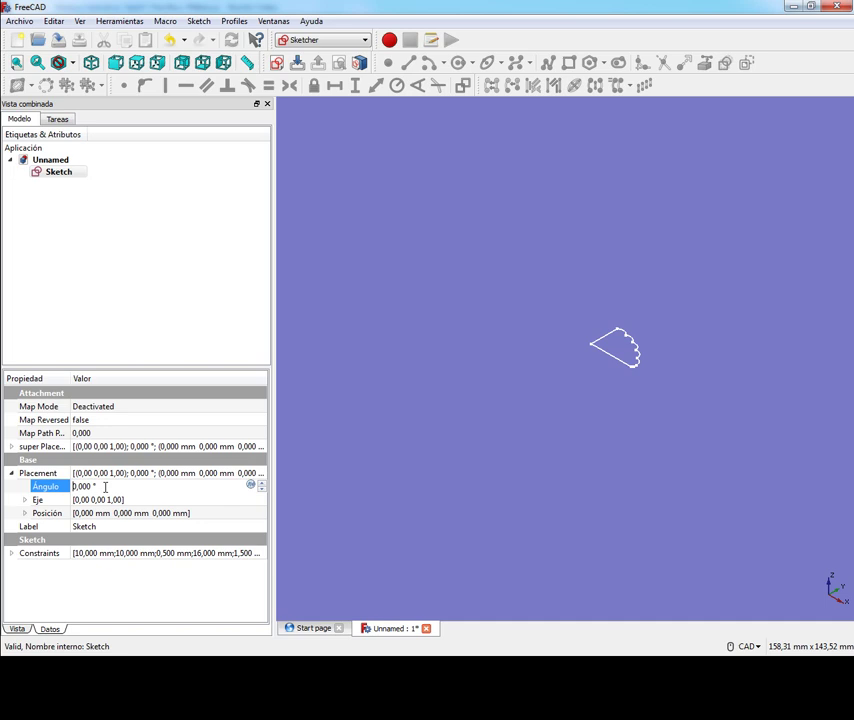
type("9")
left_click(25, 500)
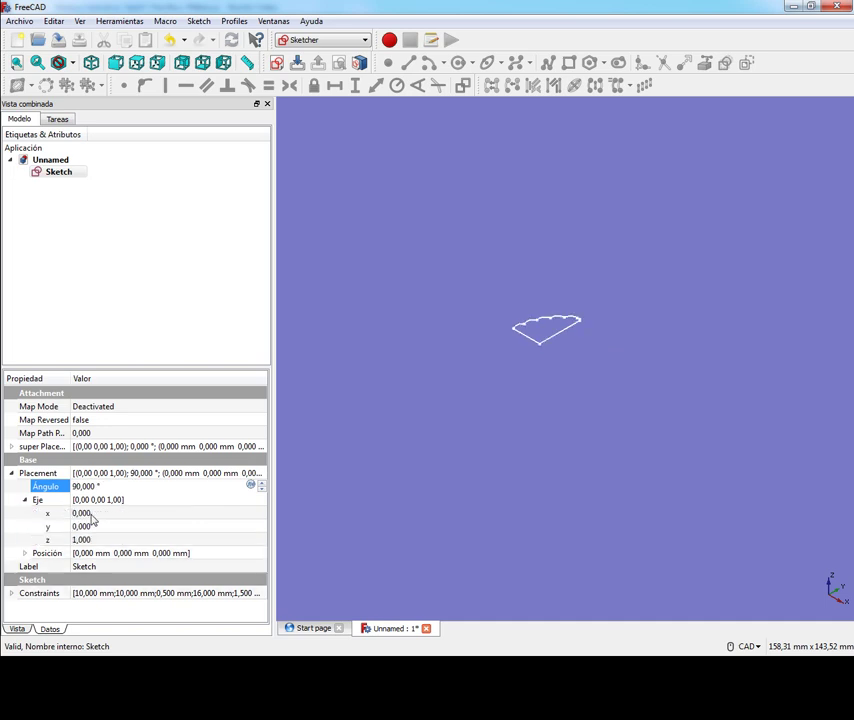
left_click(88, 513)
type("1")
left_click(93, 539)
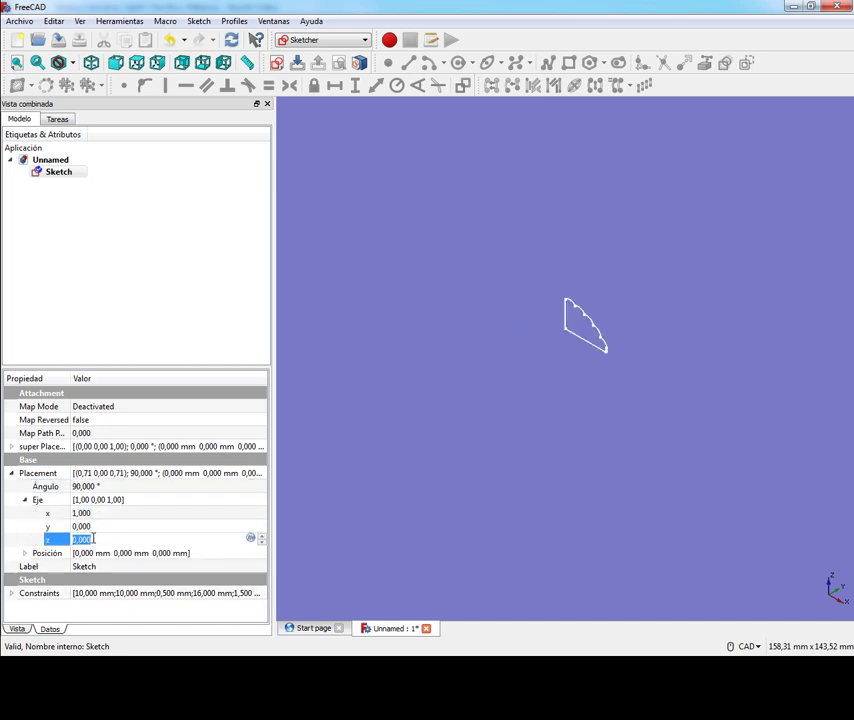
type("0")
left_click(110, 231)
- Rename the sketch to Sketch000 and reopen it for editing
left_click(69, 177)
left_click(69, 177)
left_click(75, 175)
type("0")
key("Return")
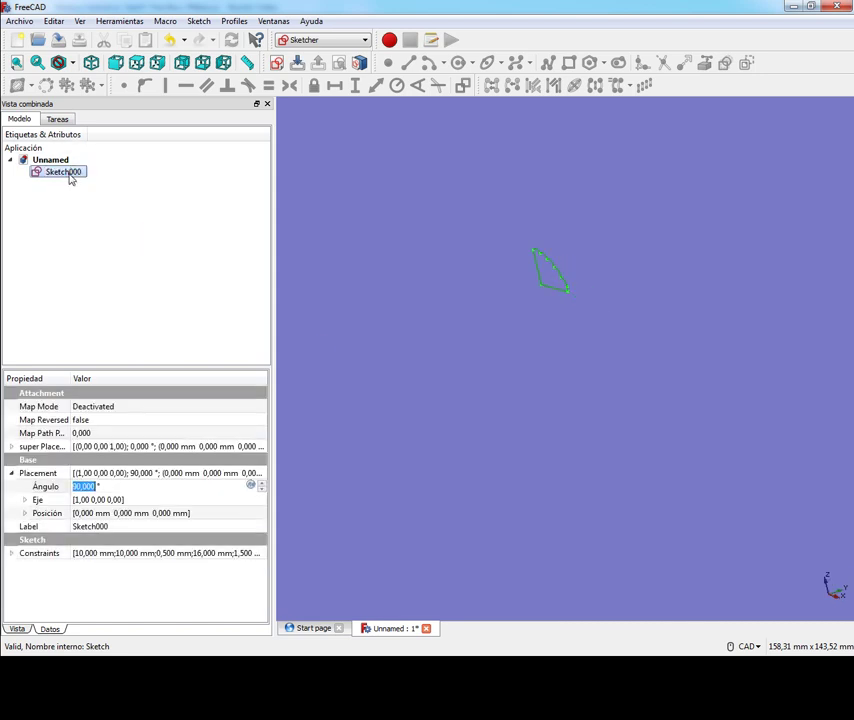
double_click(69, 177)
- Name both 10 mm height dimensions alto_dedo
scroll(578, 534, "up", 2)
scroll(578, 534, "down", 2)
middle_click_drag(566, 526, 533, 520)
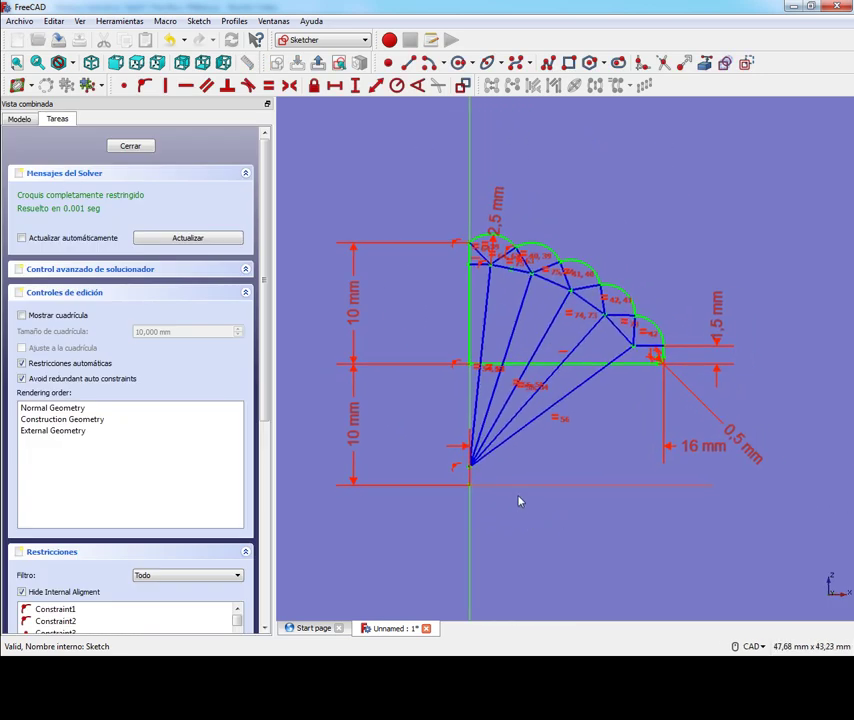
double_click(355, 428)
type("alto_dedo")
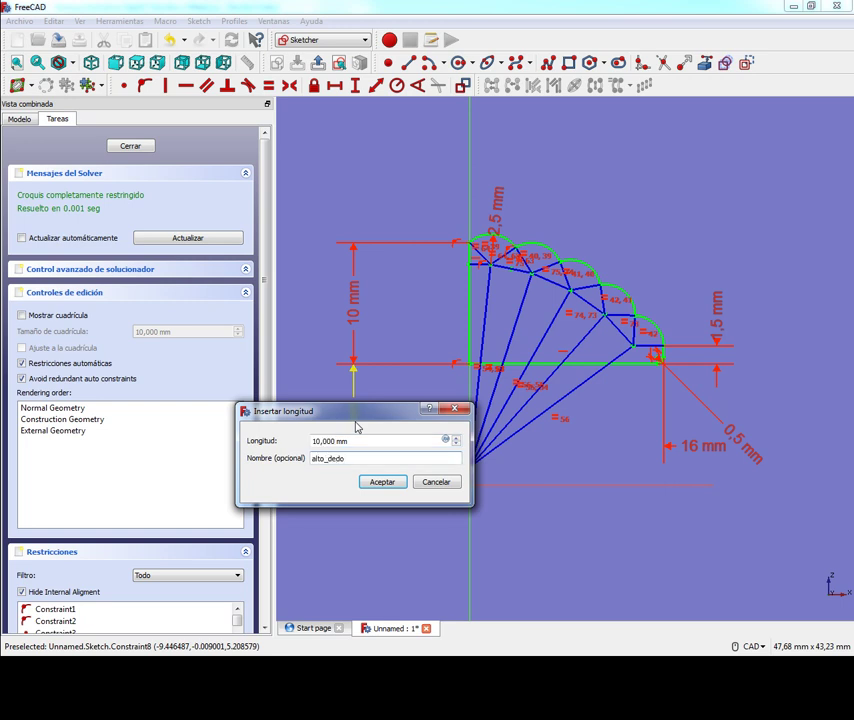
key("Tab")
key("Return")
double_click(355, 318)
left_click(351, 347)
type("alto_dedo")
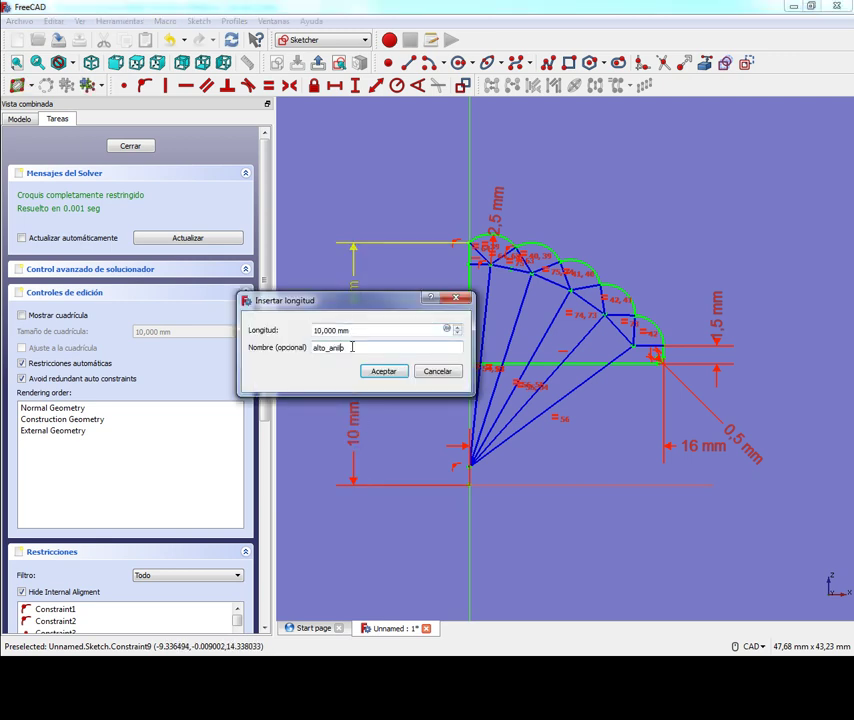
key("Return")
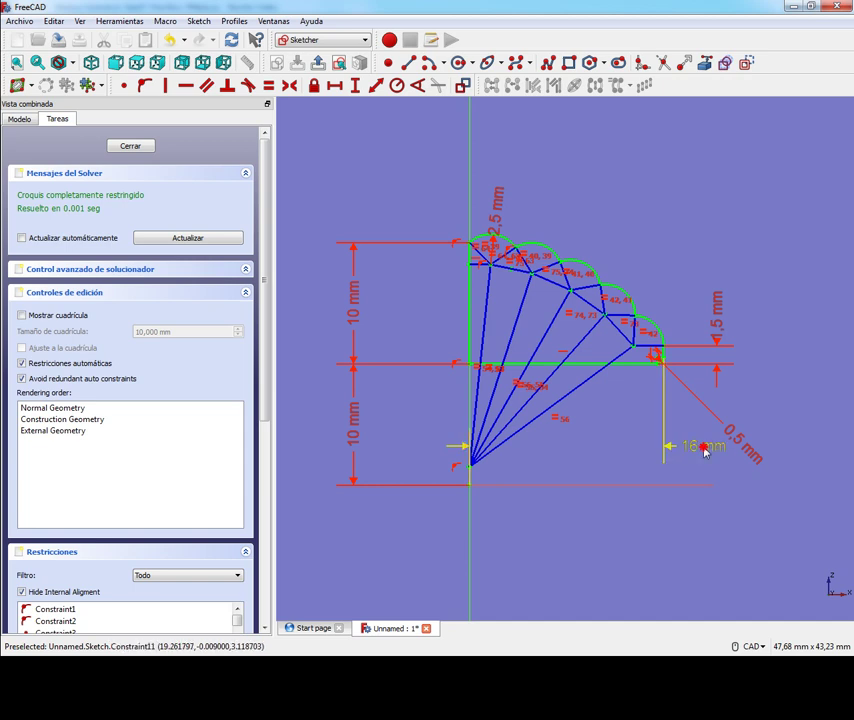
- Name the 16 mm dimension and the 1,5 mm height dimension
double_click(704, 451)
type("ancho_anillo")
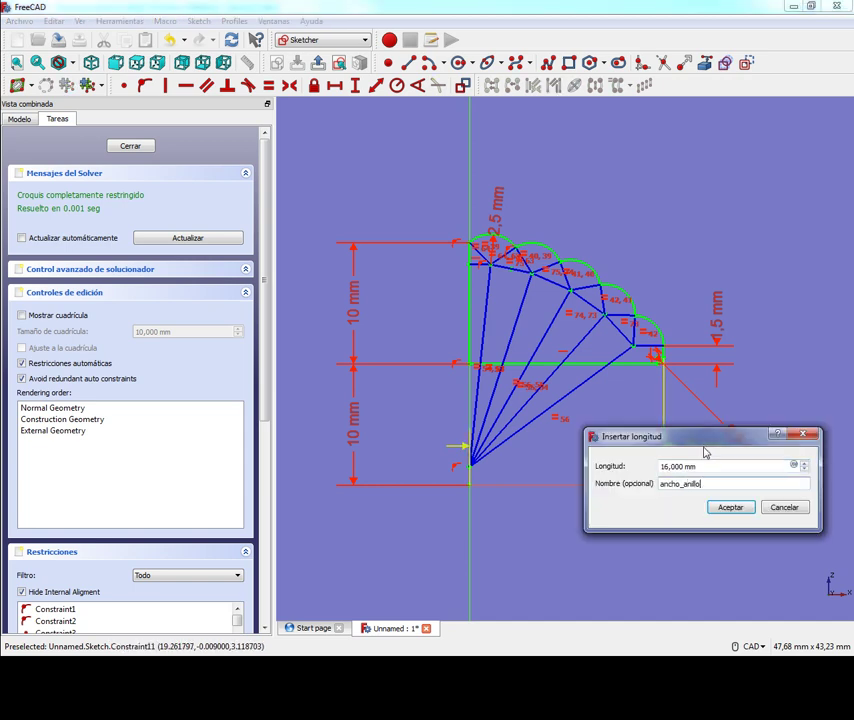
key("Return")
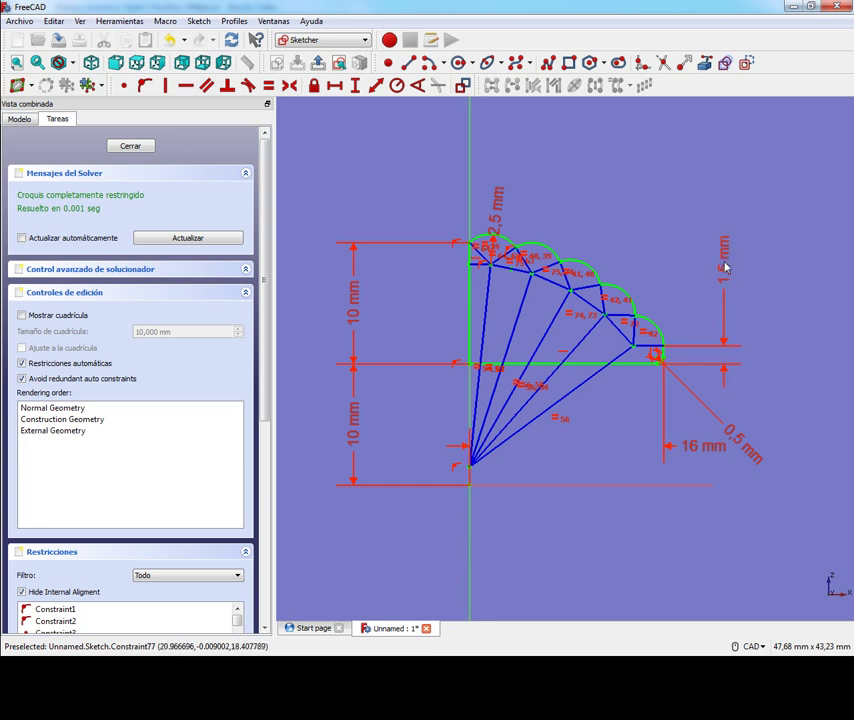
double_click(723, 275)
left_click(710, 304)
type("alto_borde")
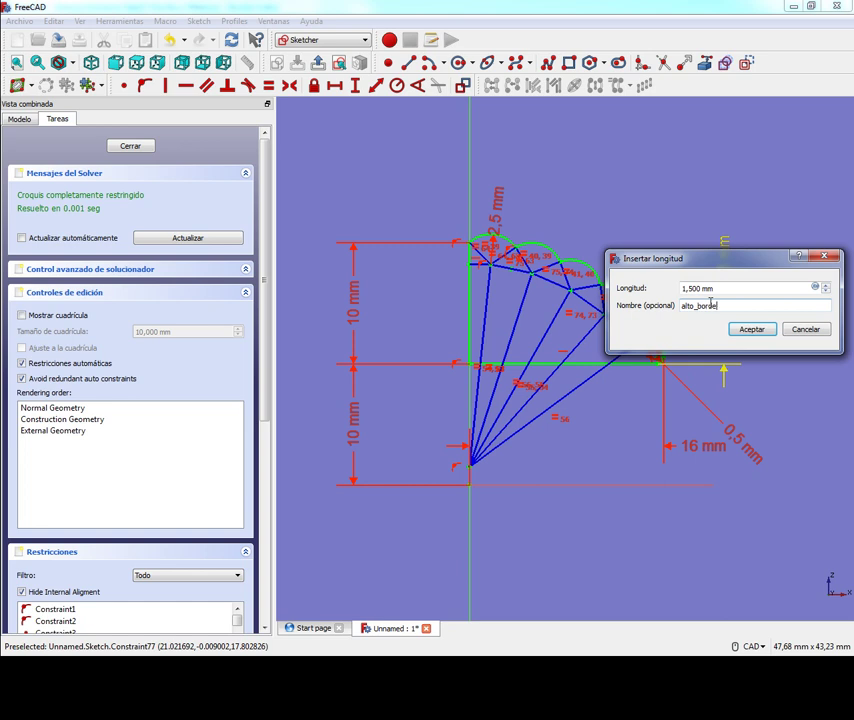
key("Return")
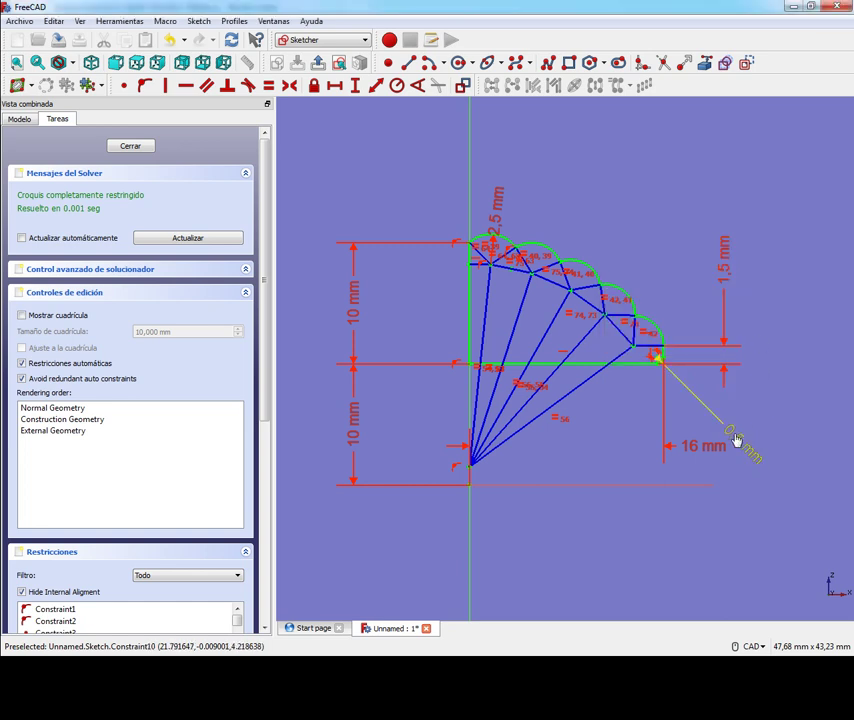
- Name the 0,5 mm corner radius redondeo and the 2,5 mm radius grosor_barra
double_click(683, 442)
key("Tab")
type("re")
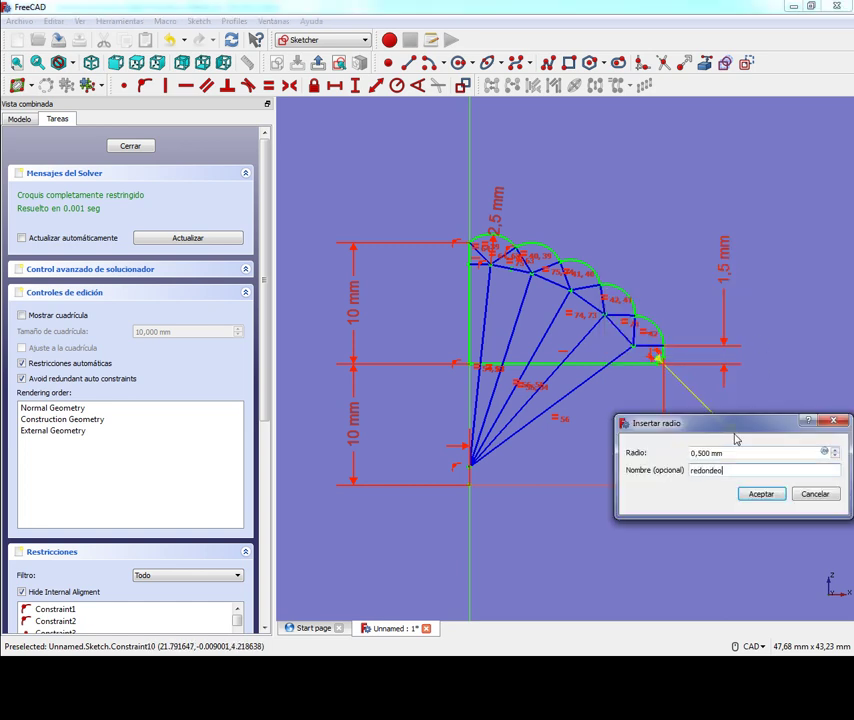
key("Return")
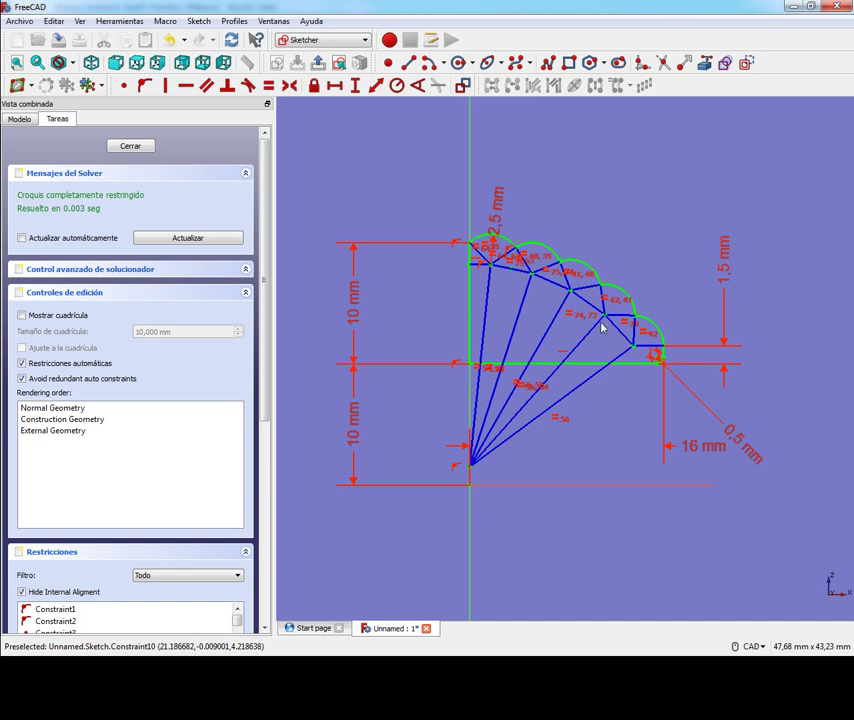
double_click(496, 198)
left_click(481, 237)
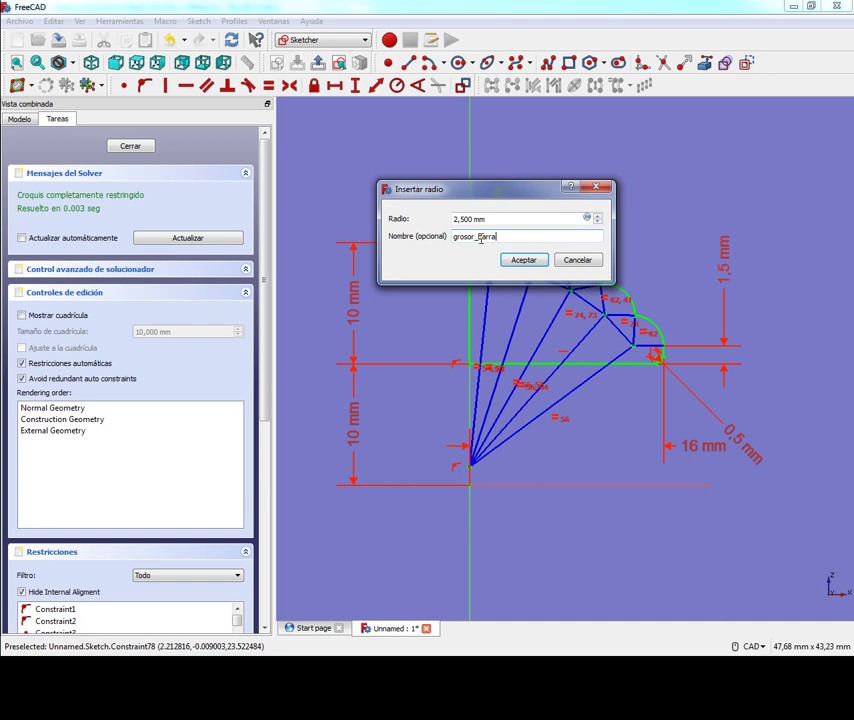
key("Return")
- Close the sketch and expand its named constraints in the properties
left_click(139, 147)
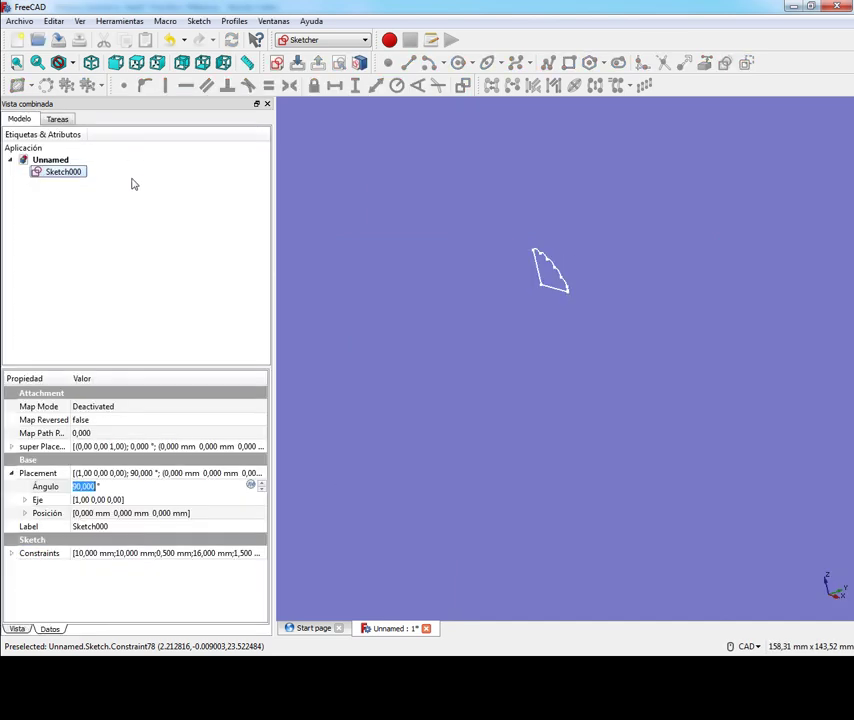
left_click(11, 555)
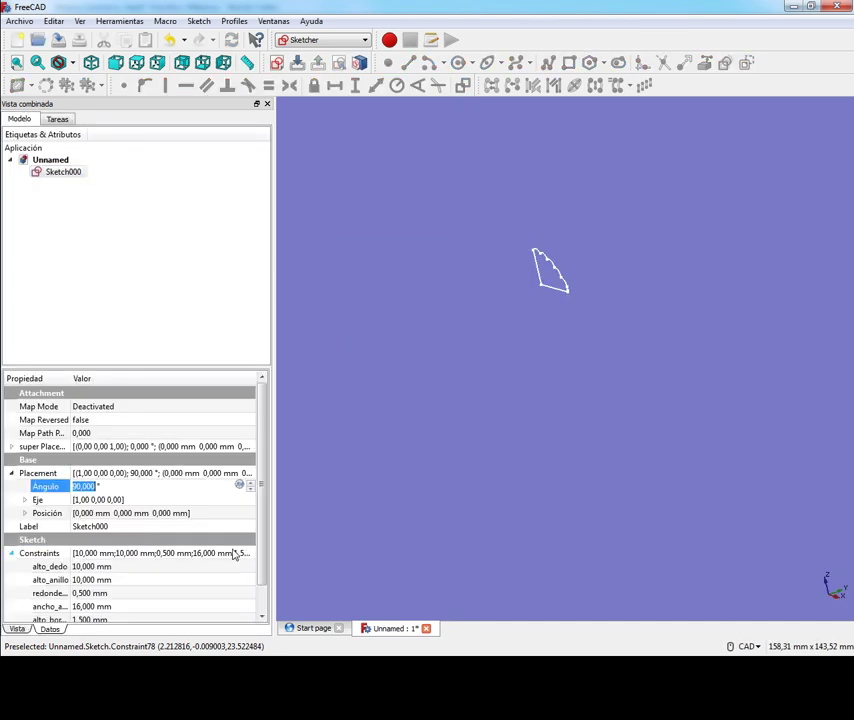
left_click_drag(68, 381, 95, 381)
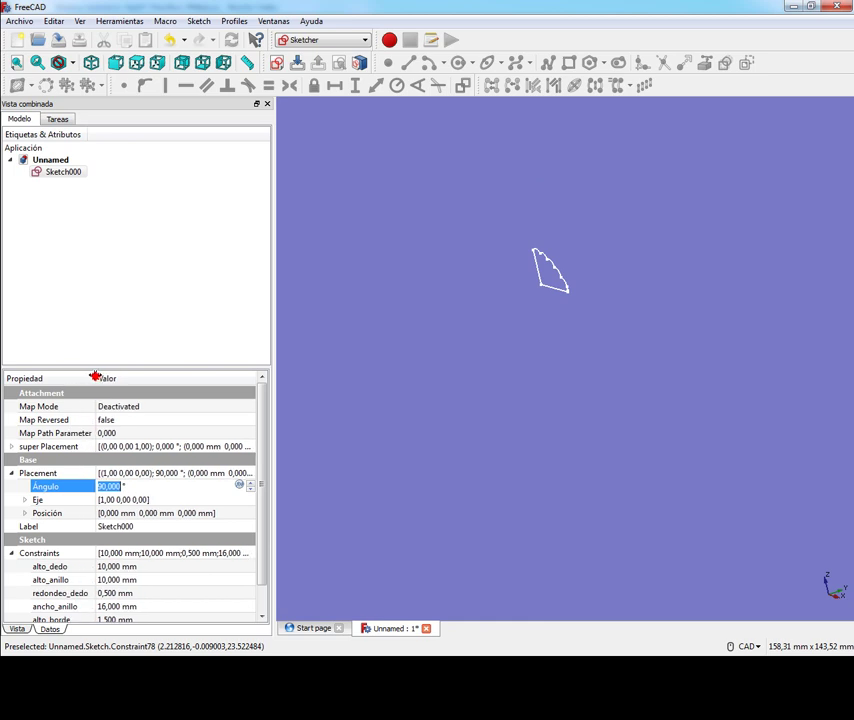
scroll(266, 470, "down", 1)
- Duplicate Sketch000 twice to create Sketch001 and Sketch002
left_click(62, 173)
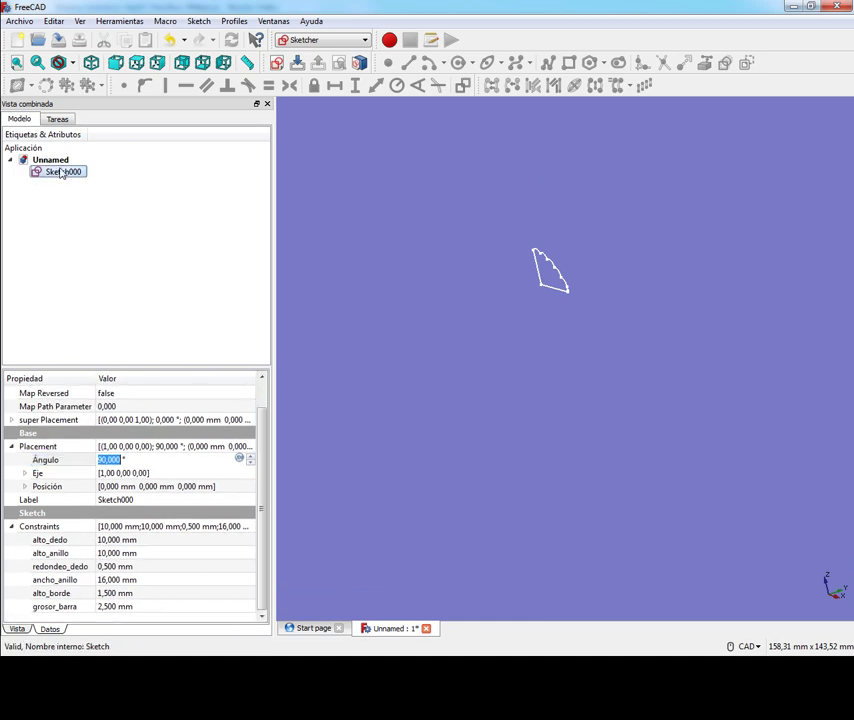
left_click(53, 21)
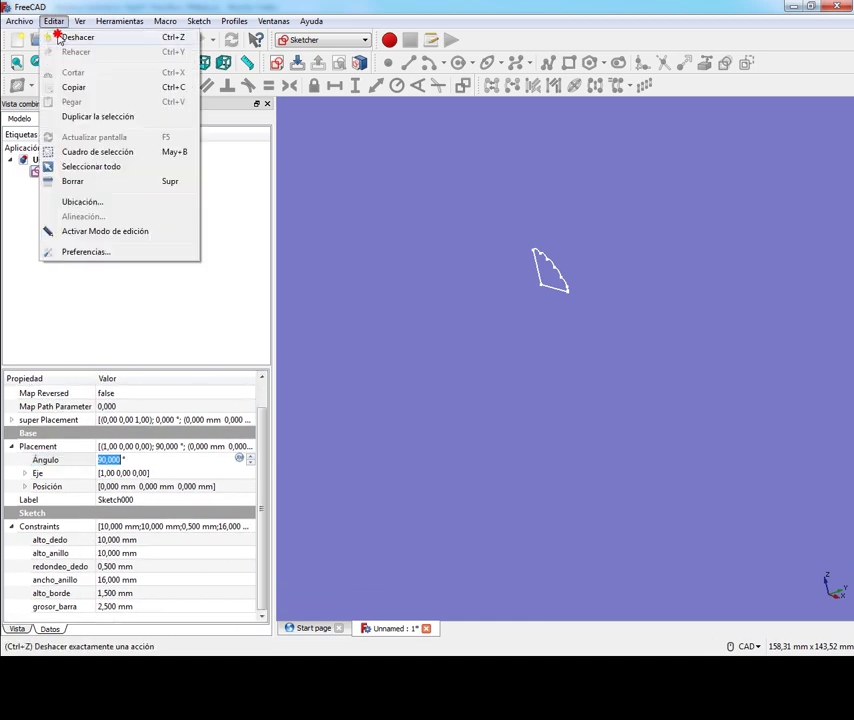
left_click(72, 116)
left_click(52, 21)
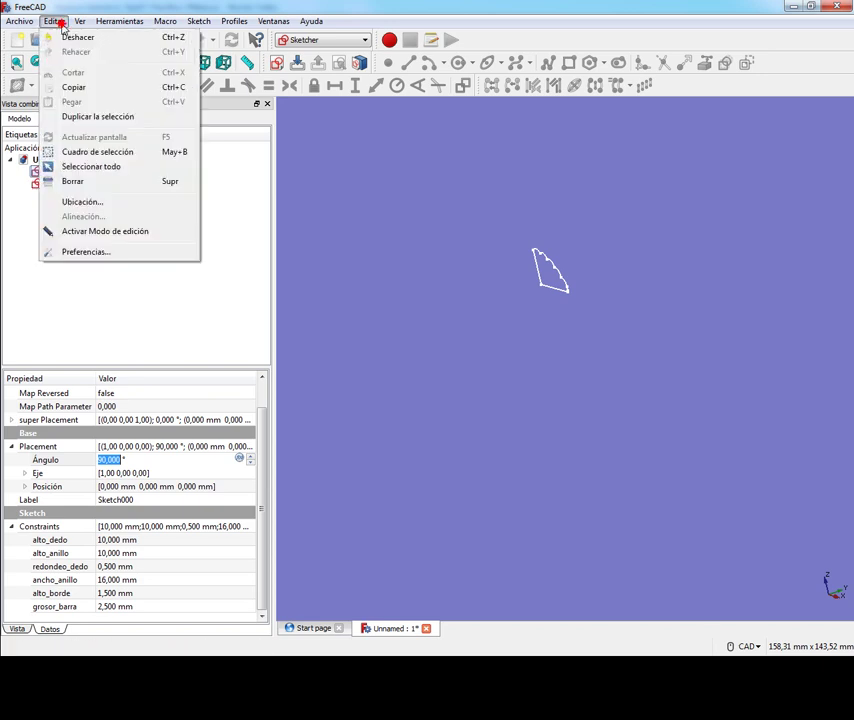
left_click(70, 117)
left_click(57, 187)
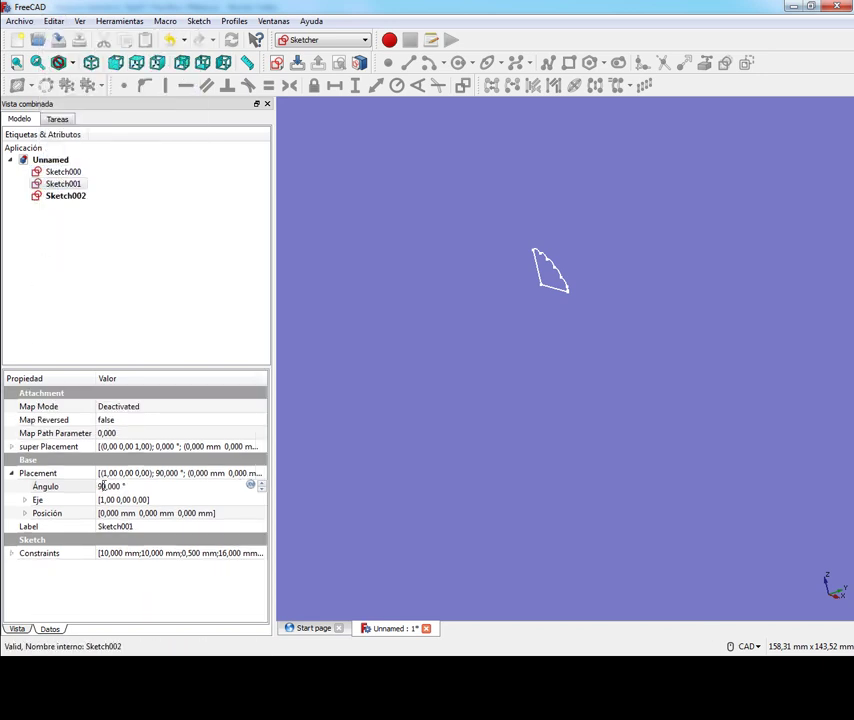
- Set Sketch001's rotation angle to 0° and Sketch002's to -90°, then show its constraints
key("BackSpace")
left_click(62, 196)
left_click(102, 486)
type("-")
key("Return")
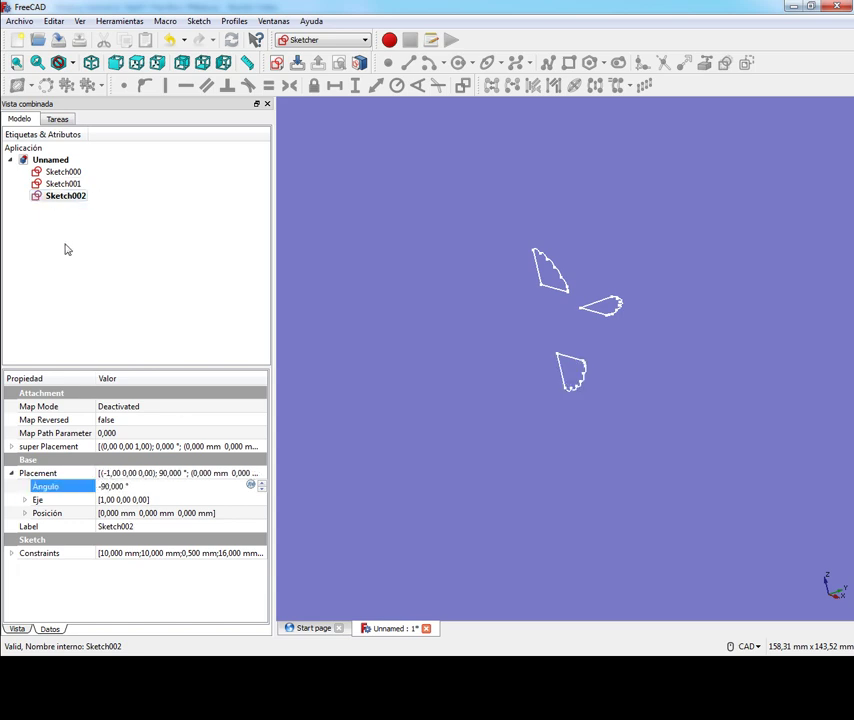
left_click(11, 553)
left_click(11, 473)
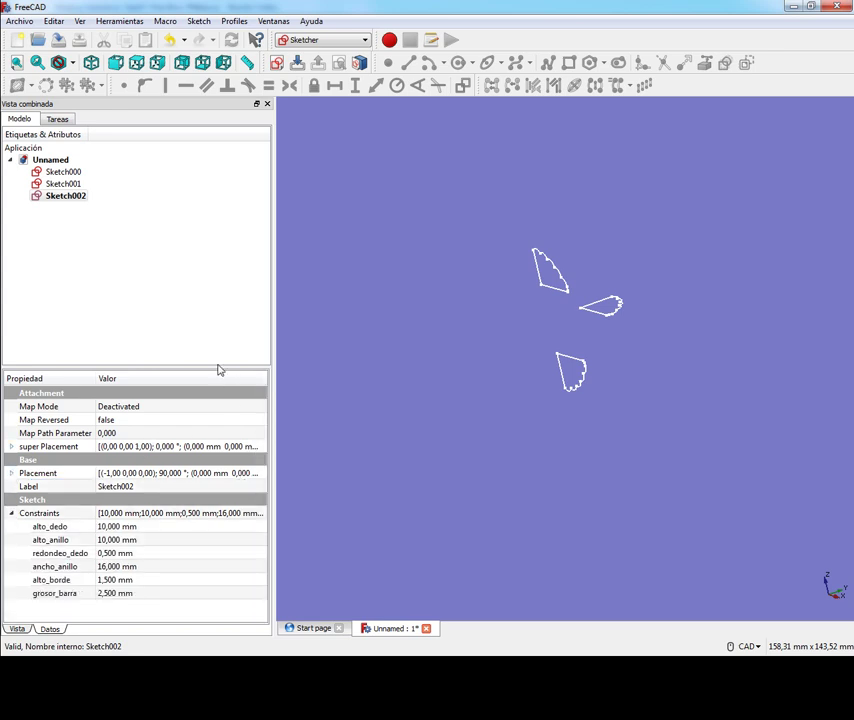
left_click_drag(217, 368, 217, 305)
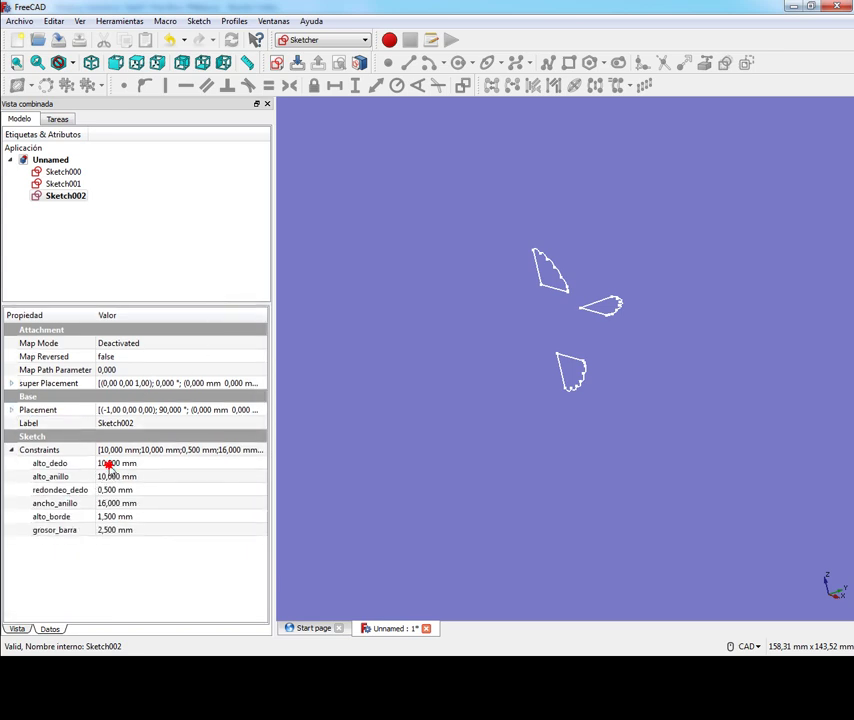
- Set Sketch002's alto_anillo to 8 mm, grosor_barra to 2 mm and ancho_anillo to 14 mm
left_click(108, 463)
scroll(565, 370, "up", 5)
middle_click_drag(565, 425, 515, 469)
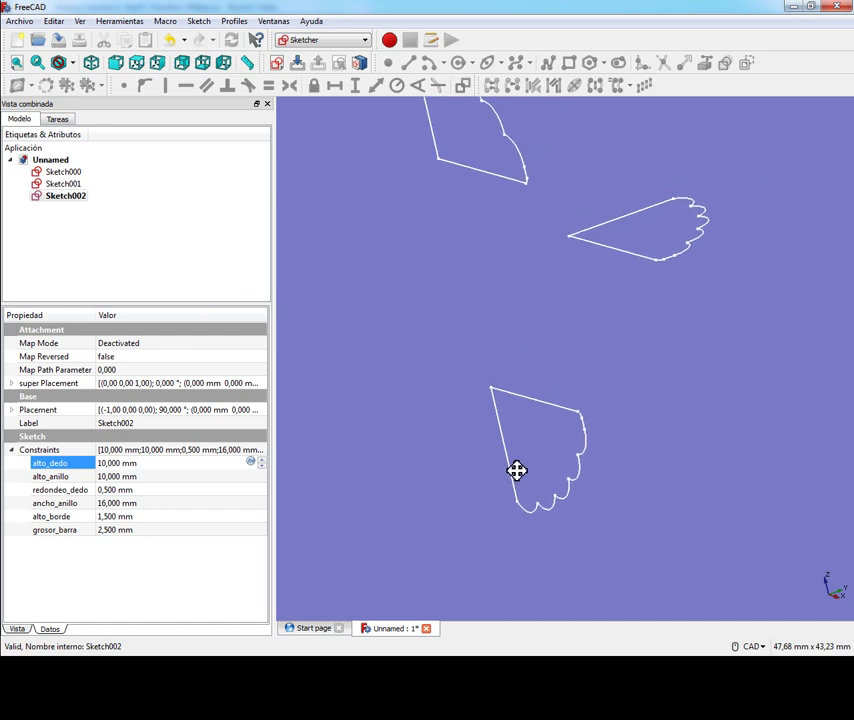
left_click(127, 477)
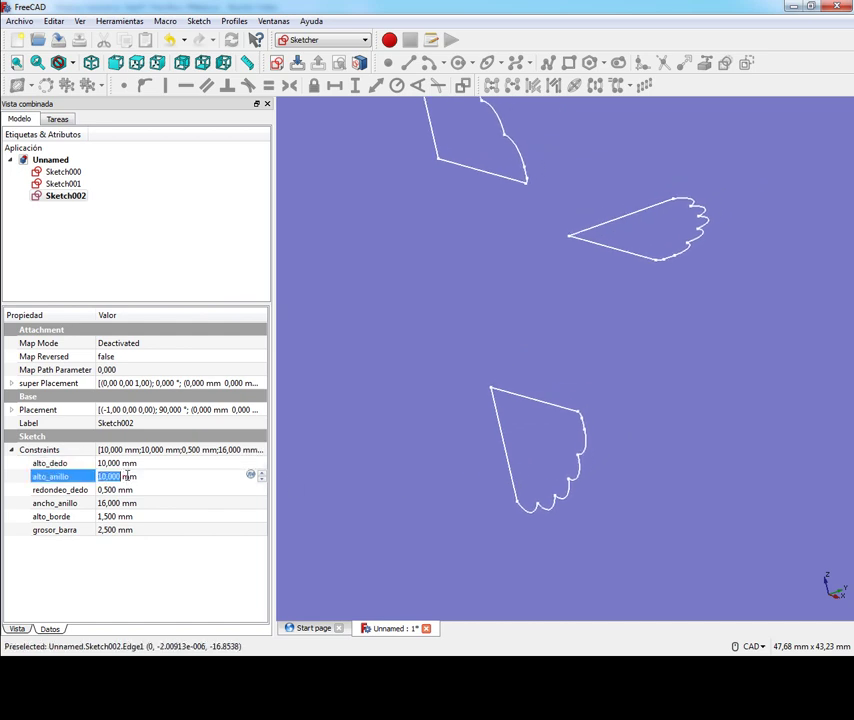
type("8")
left_click(131, 491)
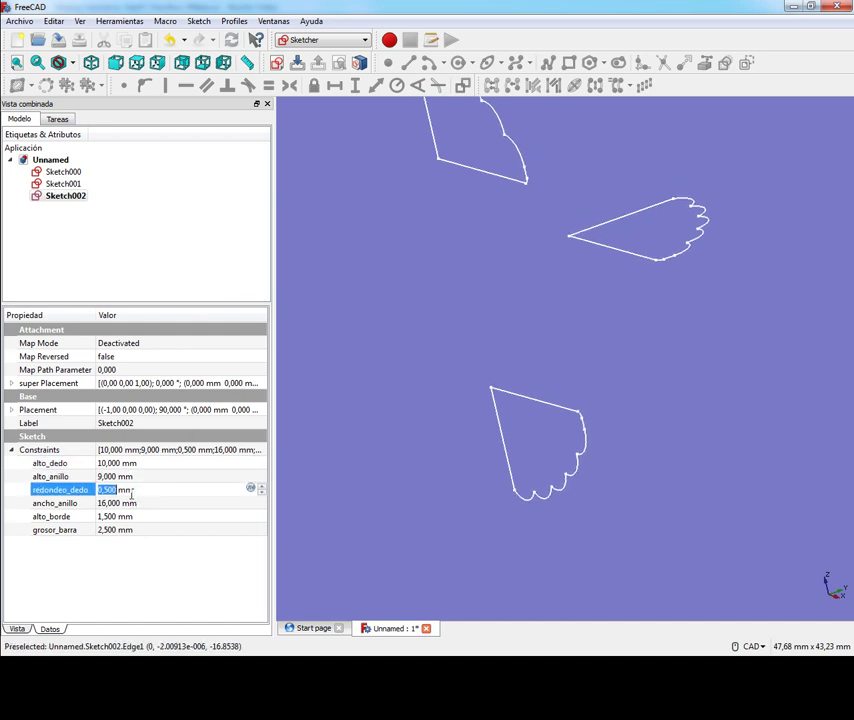
left_click(112, 530)
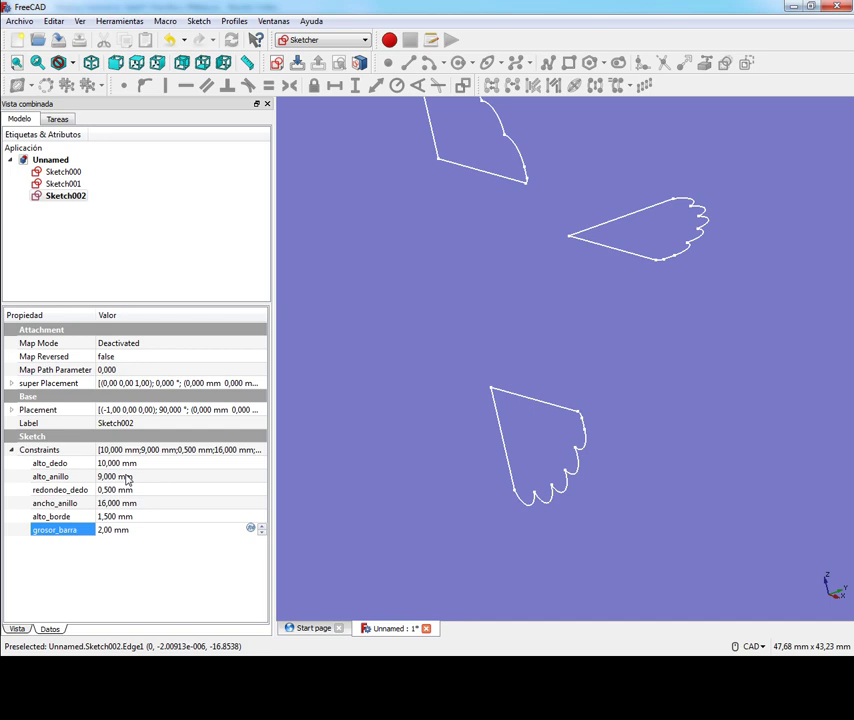
left_click(124, 502)
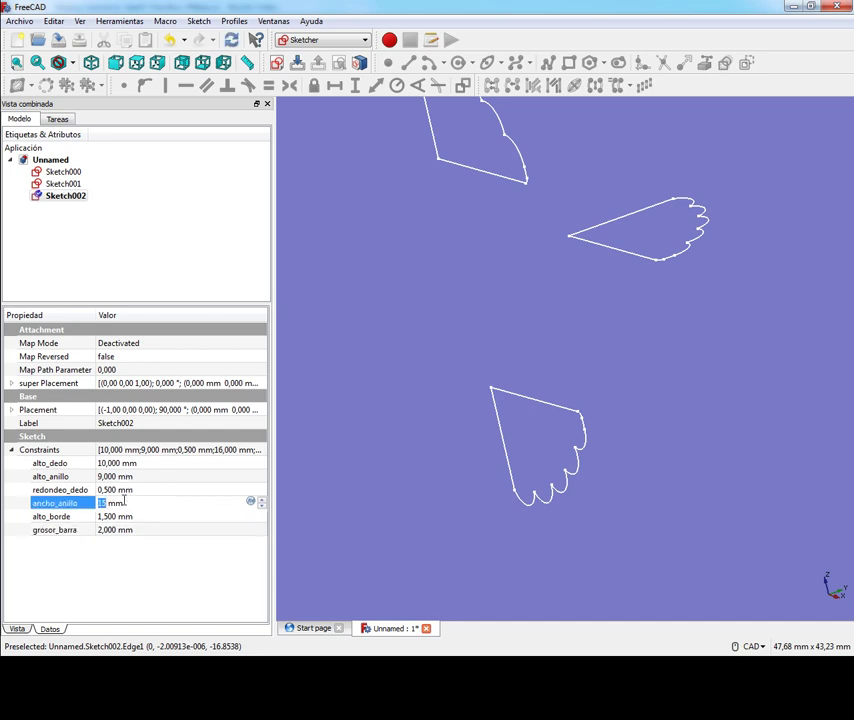
type("14")
left_click(129, 490)
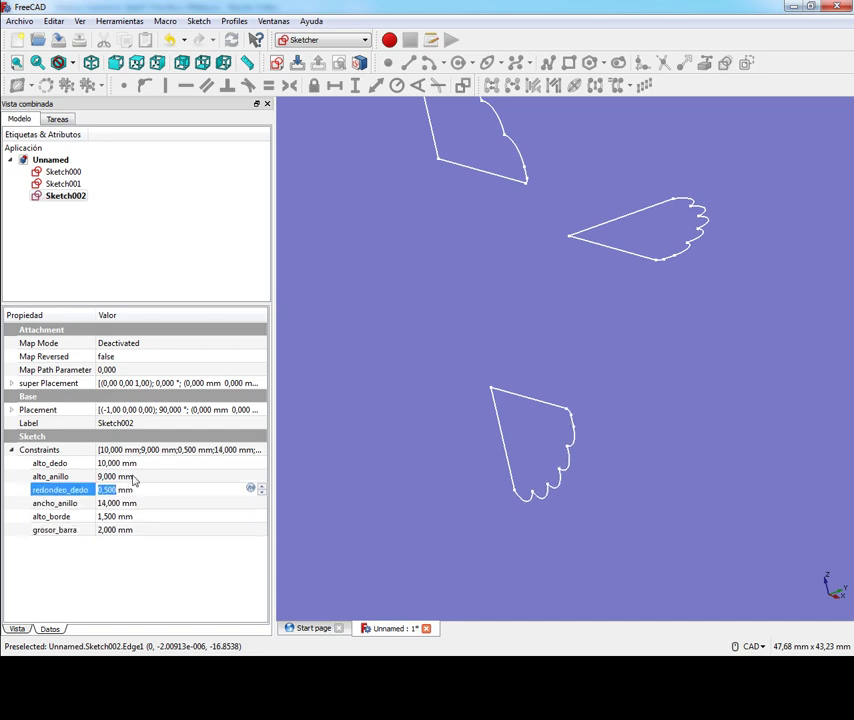
- Keep alto_anillo at 8 mm and reduce ancho_anillo to 12 mm
left_click(133, 477)
type("8")
left_click(127, 502)
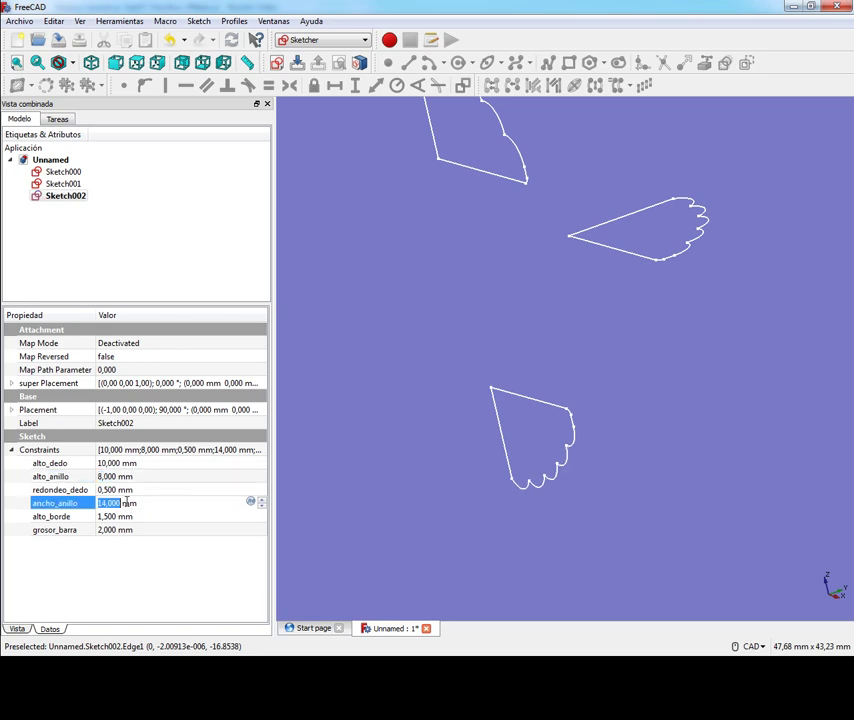
type("13")
left_click(130, 490)
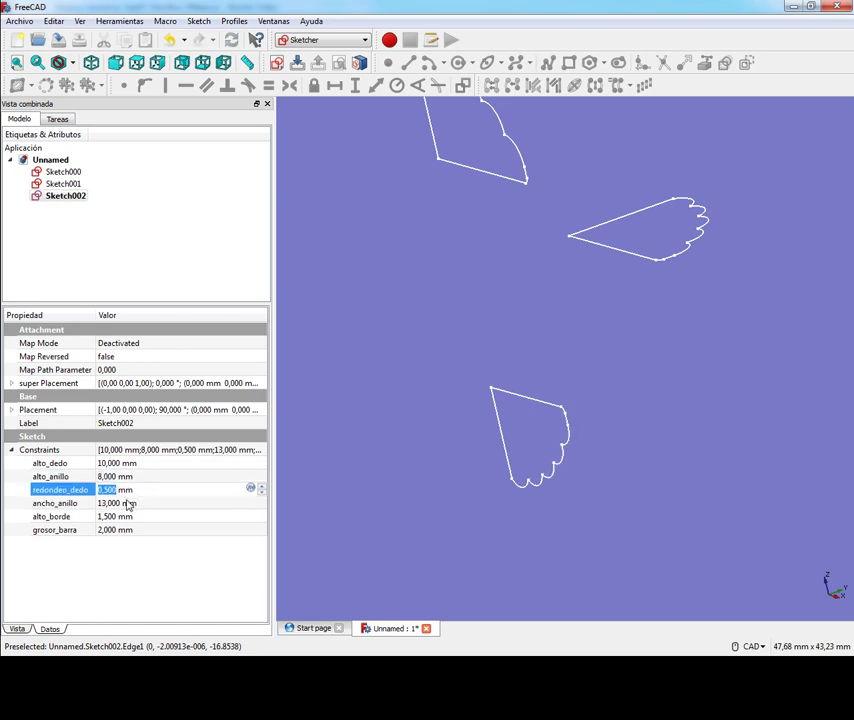
left_click(128, 503)
type("12")
left_click(131, 490)
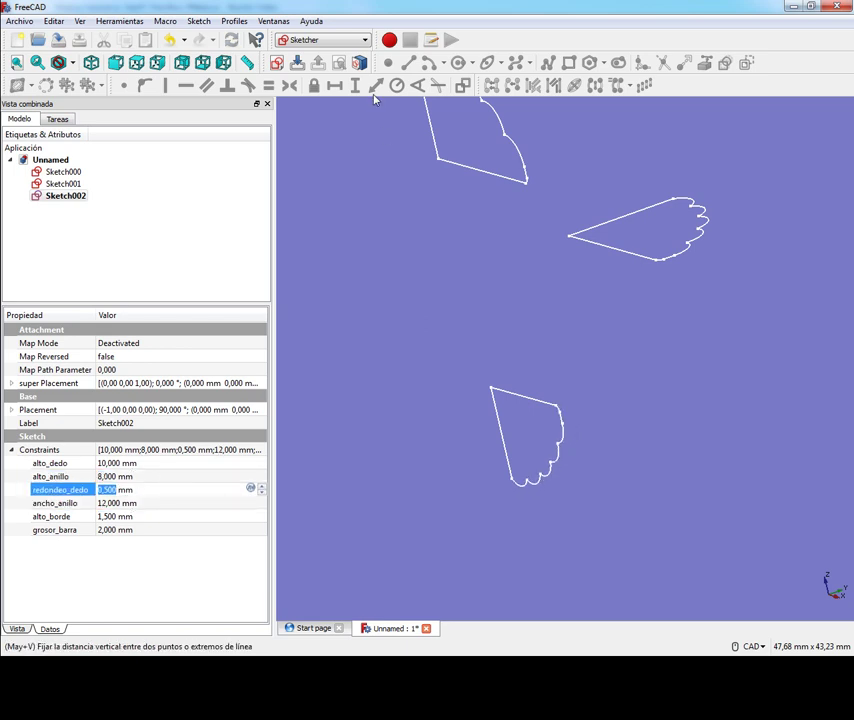
- View the profiles from the front and begin lowering grosor_barra and alto_anillo
left_click(157, 63)
left_click(115, 63)
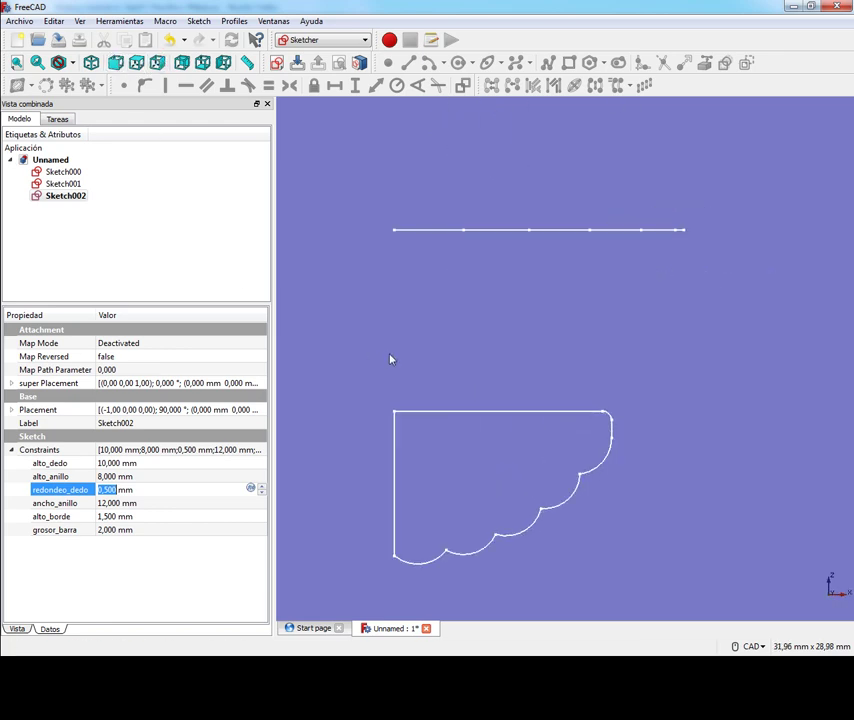
left_click(140, 529)
type("1,5")
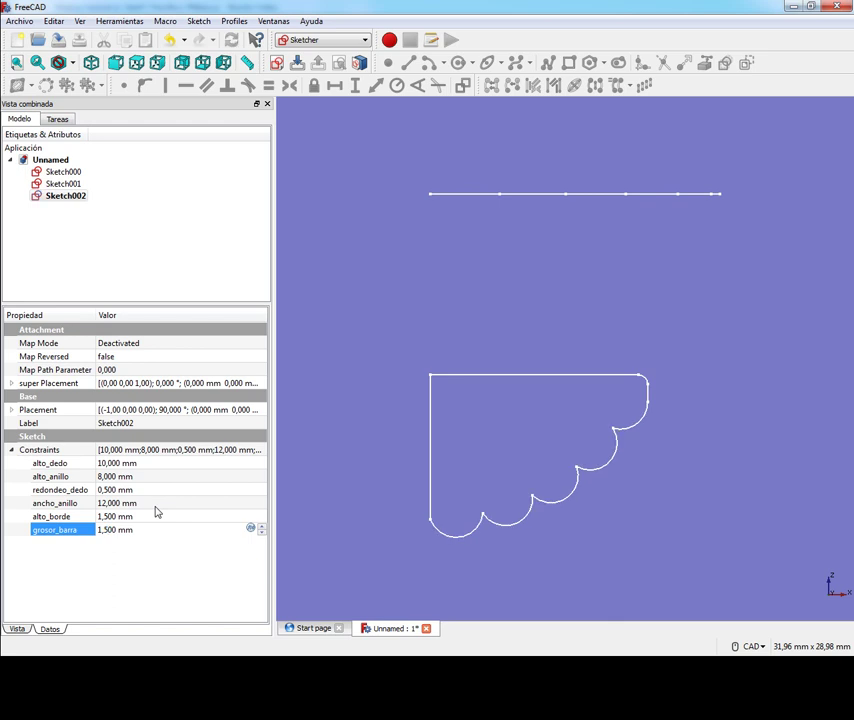
left_click(138, 503)
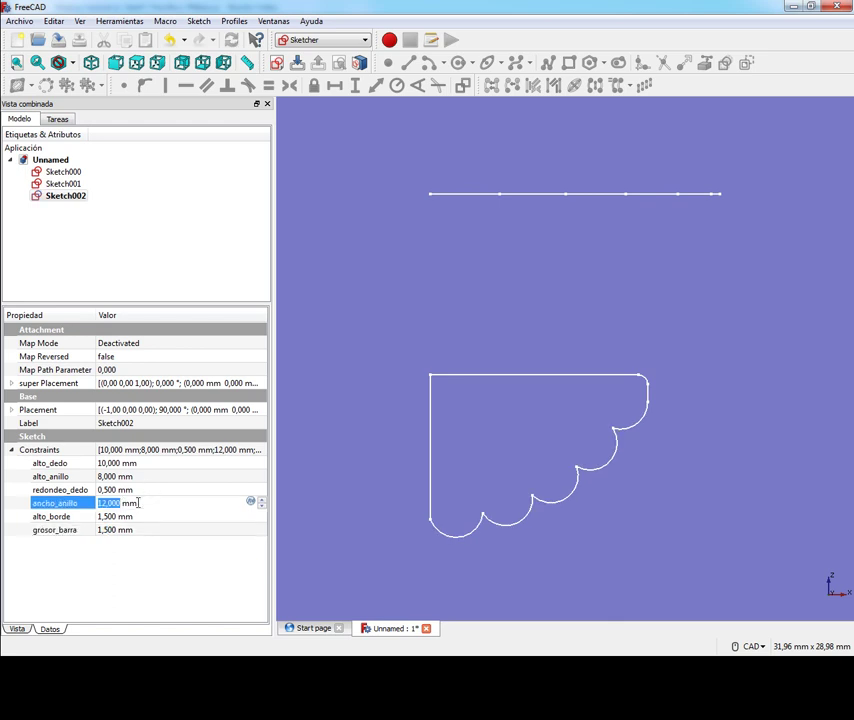
type("1")
scroll(139, 502, "down", 1)
scroll(139, 502, "down", 1)
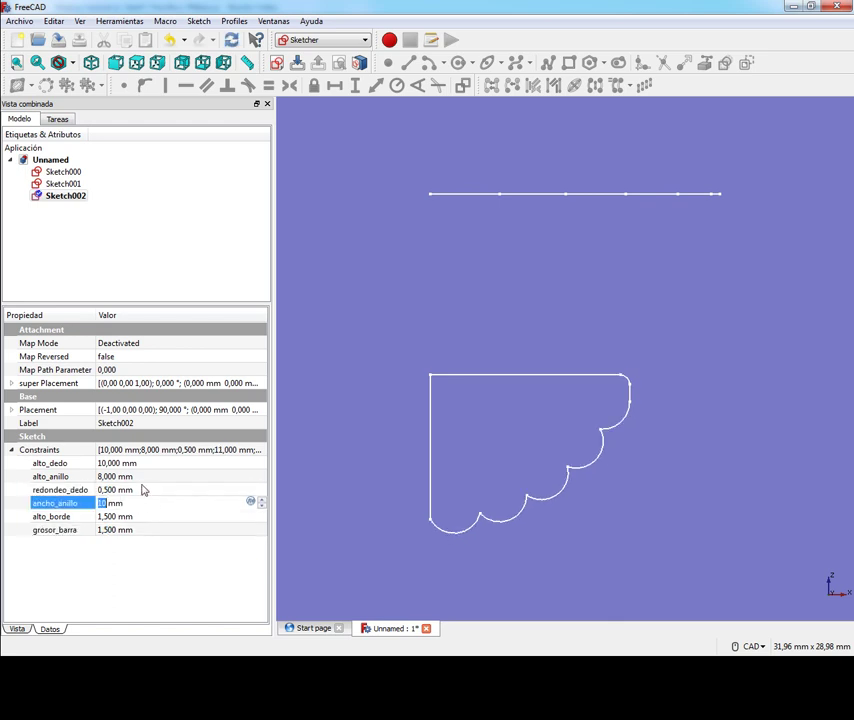
left_click(143, 476)
scroll(143, 476, "down", 1)
left_click(142, 489)
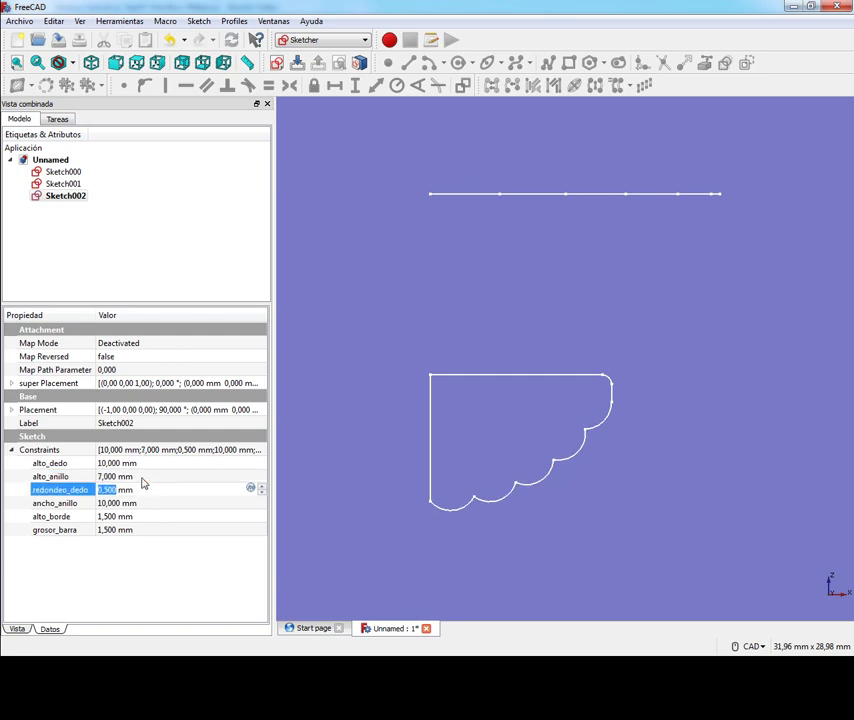
- Set alto_anillo to 6 mm and ancho_anillo to 8 mm
left_click(143, 476)
scroll(143, 476, "down", 1)
left_click(141, 488)
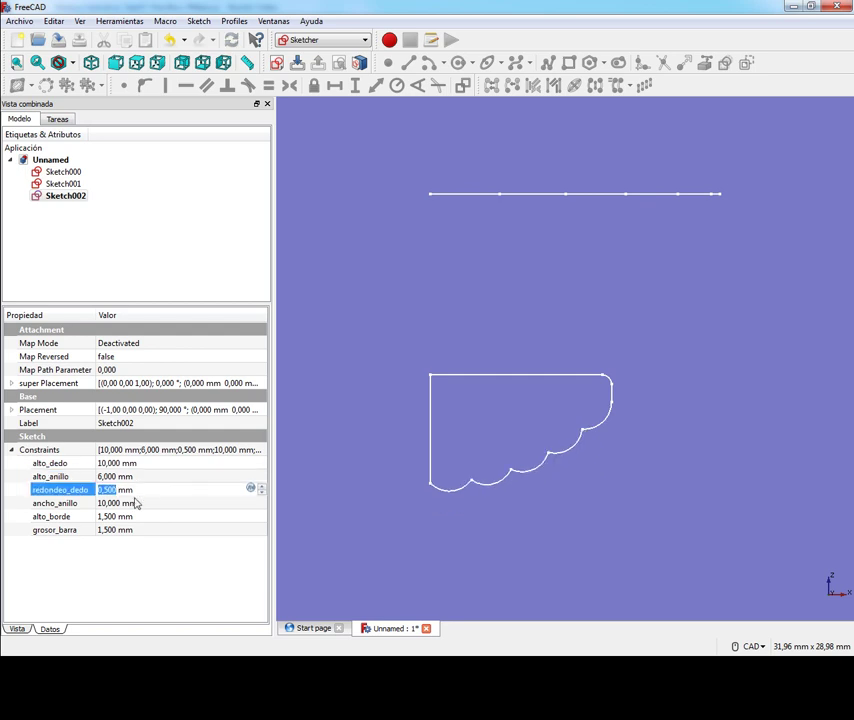
left_click(136, 503)
scroll(139, 502, "down", 1)
left_click(141, 489)
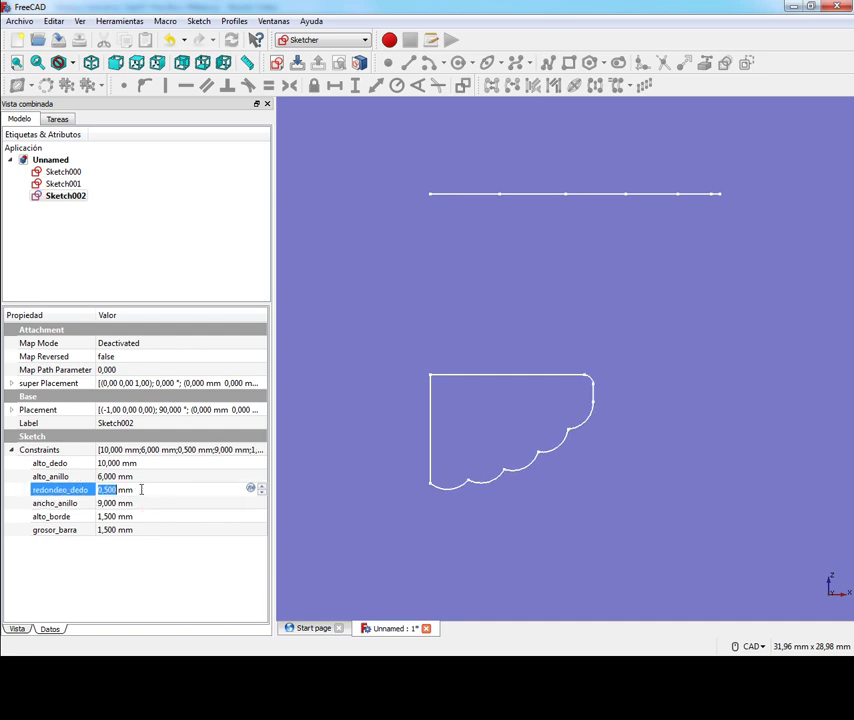
left_click(136, 503)
scroll(136, 503, "down", 1)
left_click(140, 490)
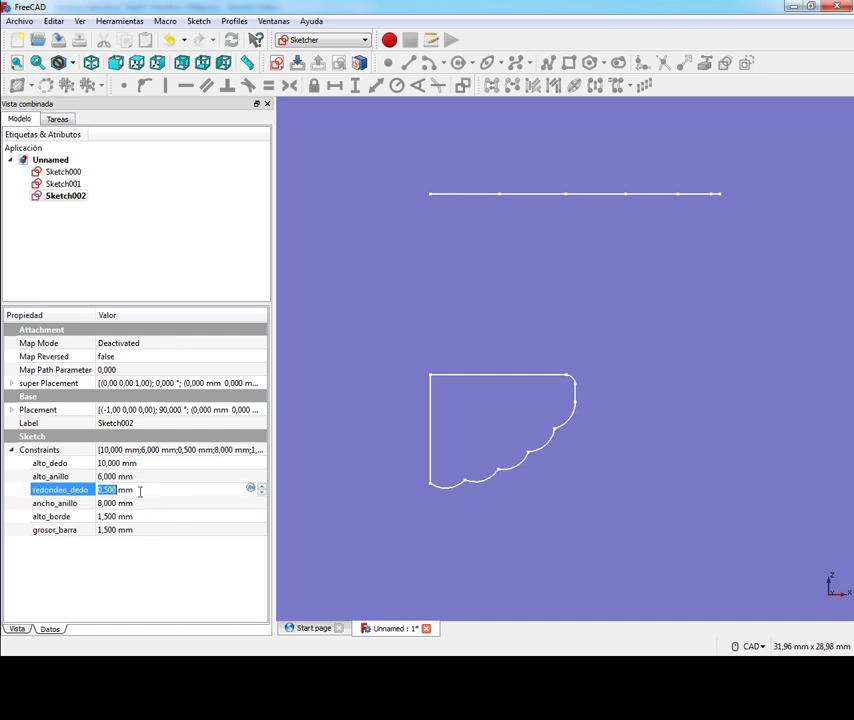
- Set grosor_barra to 1,25 mm and alto_anillo to 3,5 mm
left_click(122, 529)
type("2")
left_click(145, 476)
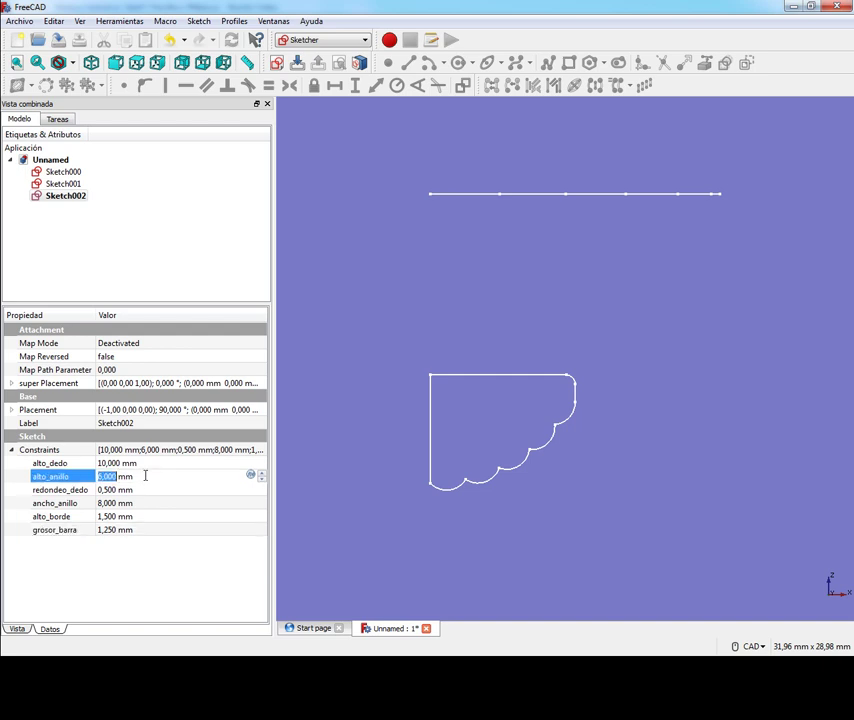
type("3")
left_click(139, 490)
left_click(143, 476)
type("4")
left_click(139, 489)
left_click(186, 475)
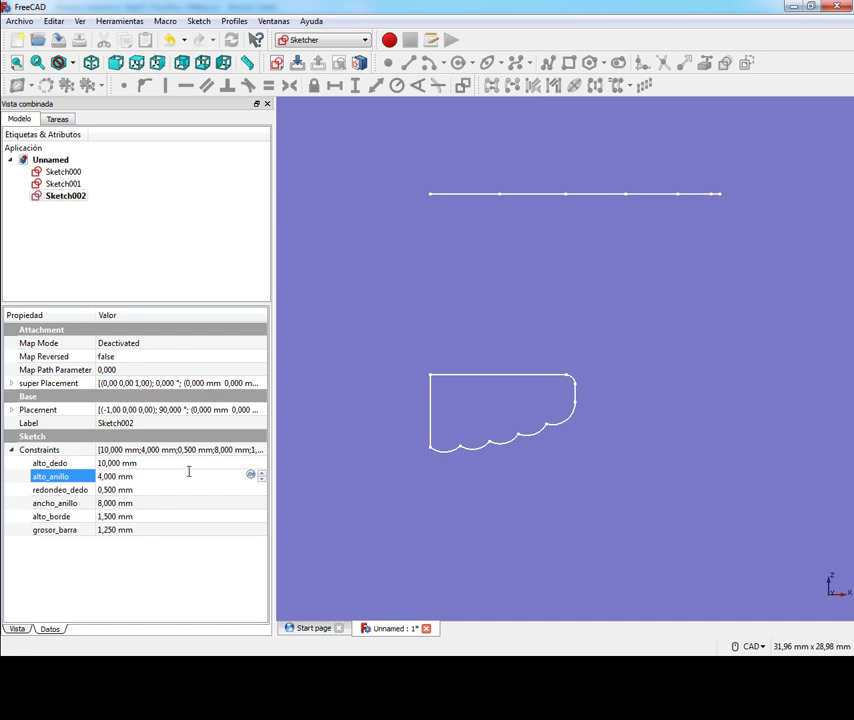
key("Delete")
type("3")
left_click(114, 515)
- Set alto_borde to 0,75 mm and pan to bring the other sketches into view
key("Return")
key("Delete")
type("0")
key("Right")
type("7")
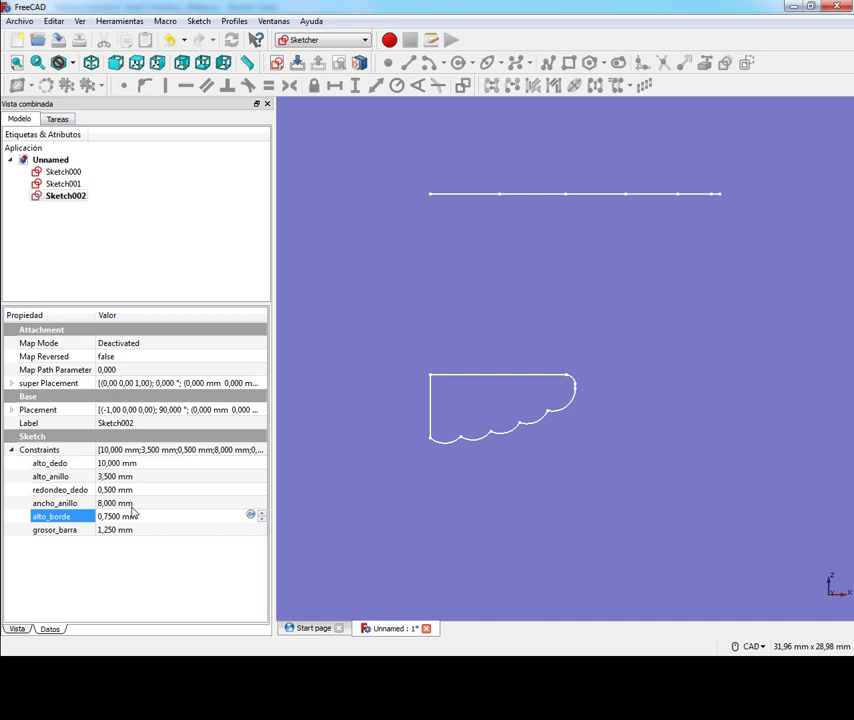
middle_click_drag(507, 411, 533, 433)
scroll(533, 433, "down", 2)
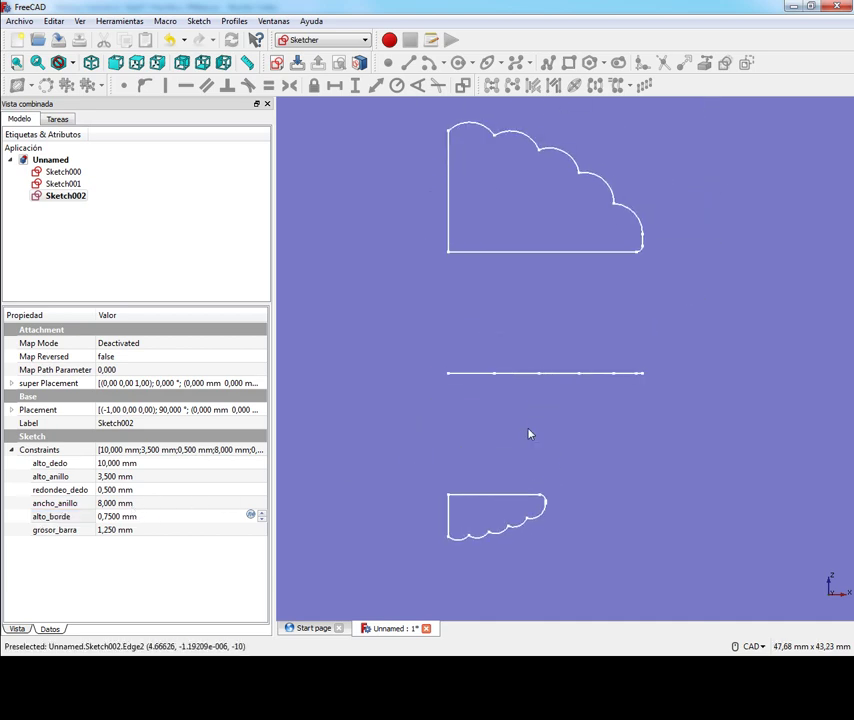
- Show Sketch001 from the top and set alto_borde to 1,25 mm in its constraints
left_click(80, 186)
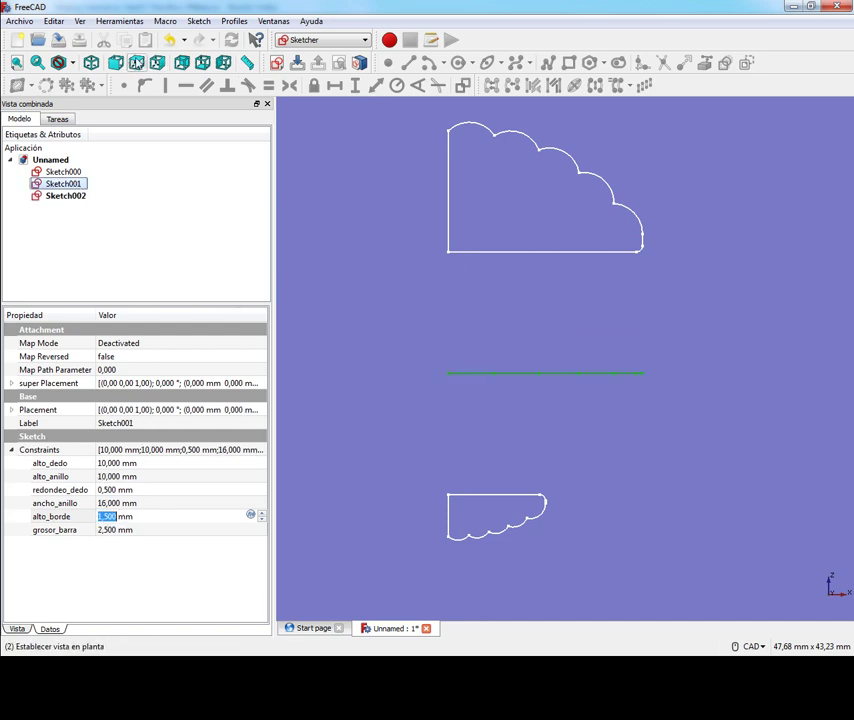
left_click(136, 62)
middle_click_drag(387, 313, 381, 423)
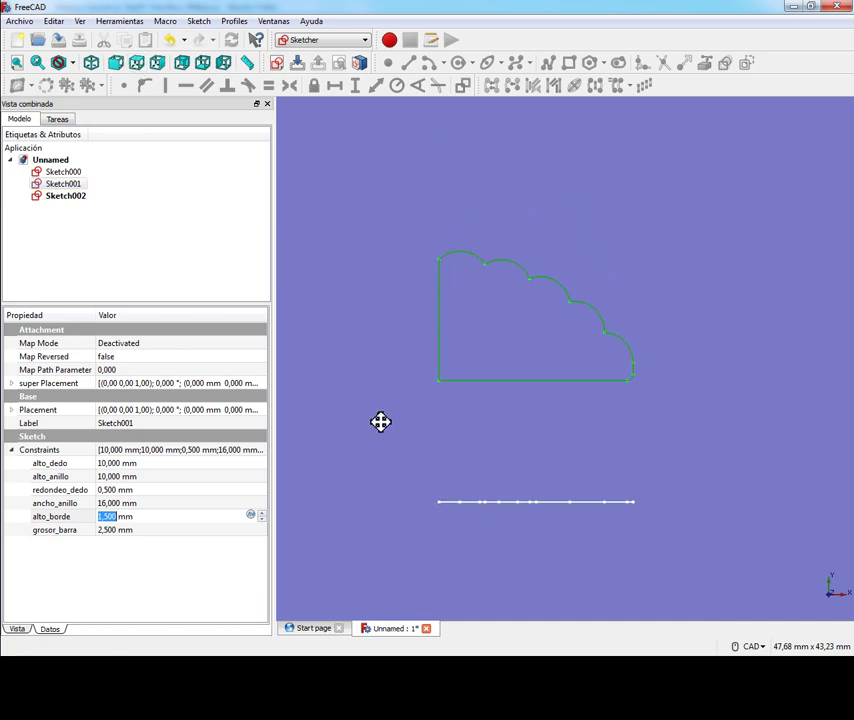
left_click(143, 476)
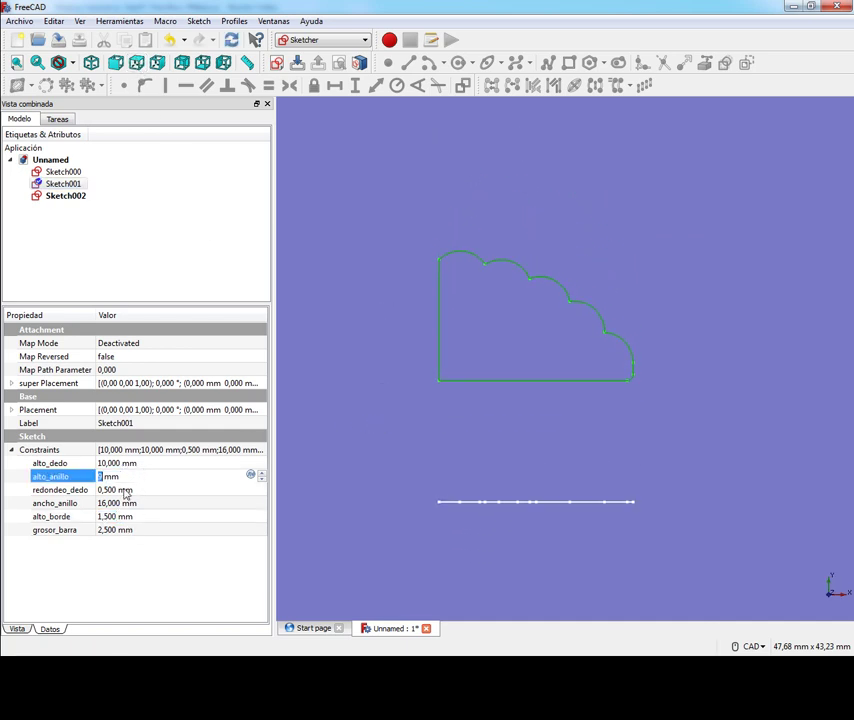
left_click(127, 490)
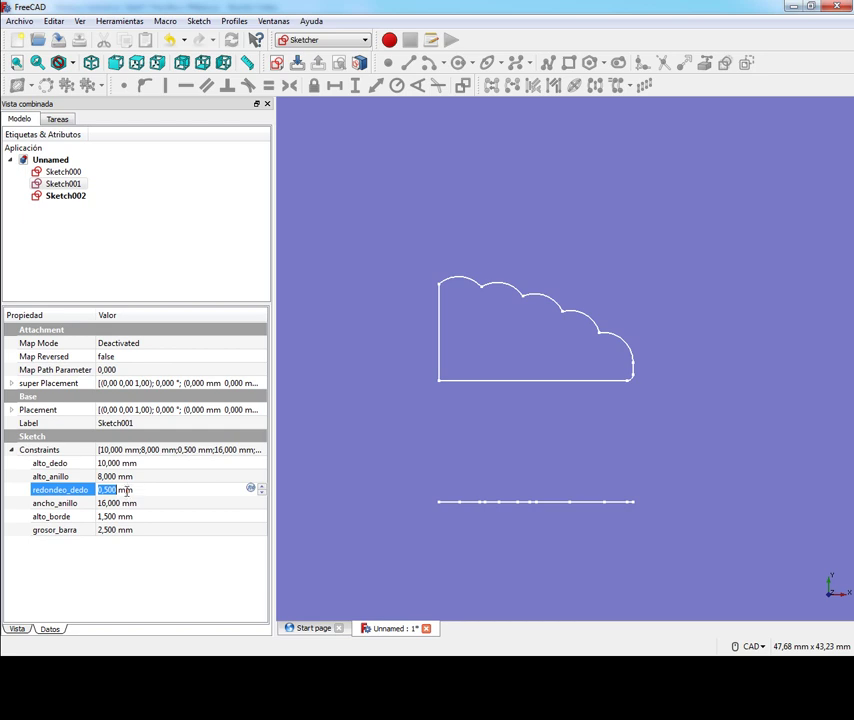
key("Tab")
type("15")
left_click(129, 491)
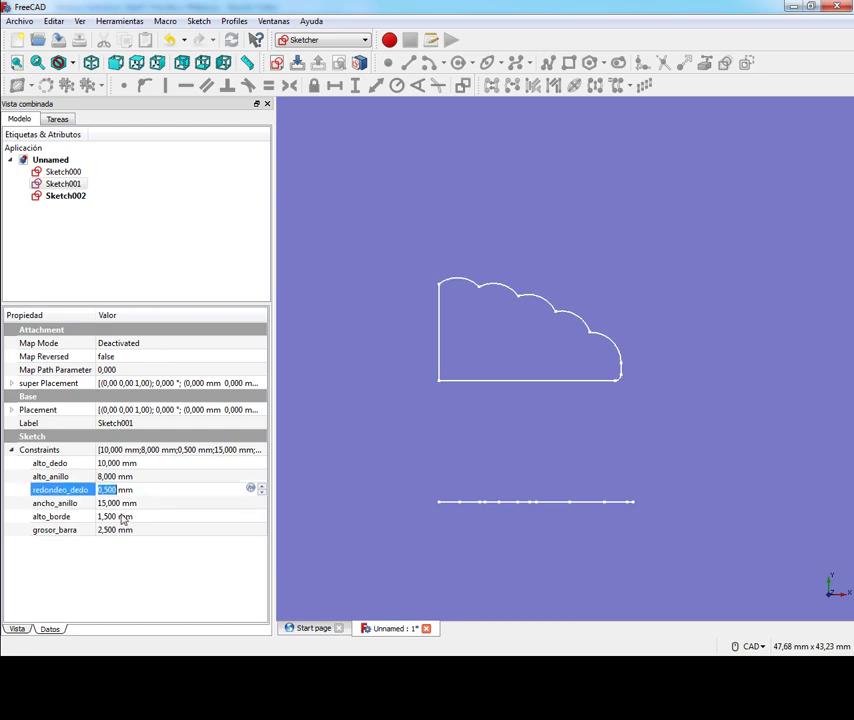
left_click(123, 517)
type("1,25")
left_click(108, 530)
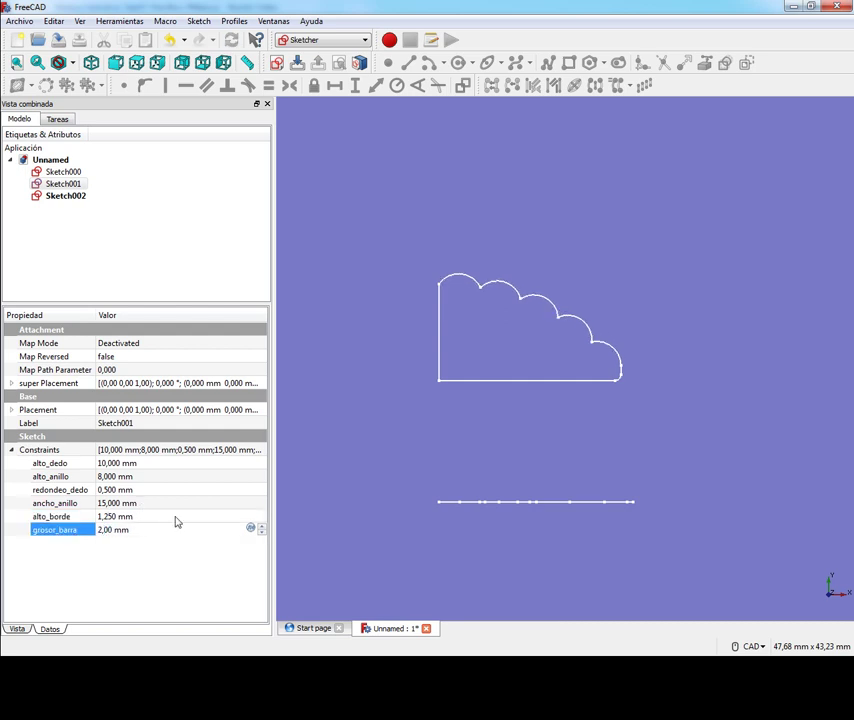
- Set grosor_barra to 2 mm, alto_anillo to 6 mm and ancho_anillo to 13,5 mm
left_click(140, 477)
type("7")
left_click(137, 490)
left_click(137, 477)
type("76")
left_click(126, 503)
type("14")
key("Return")
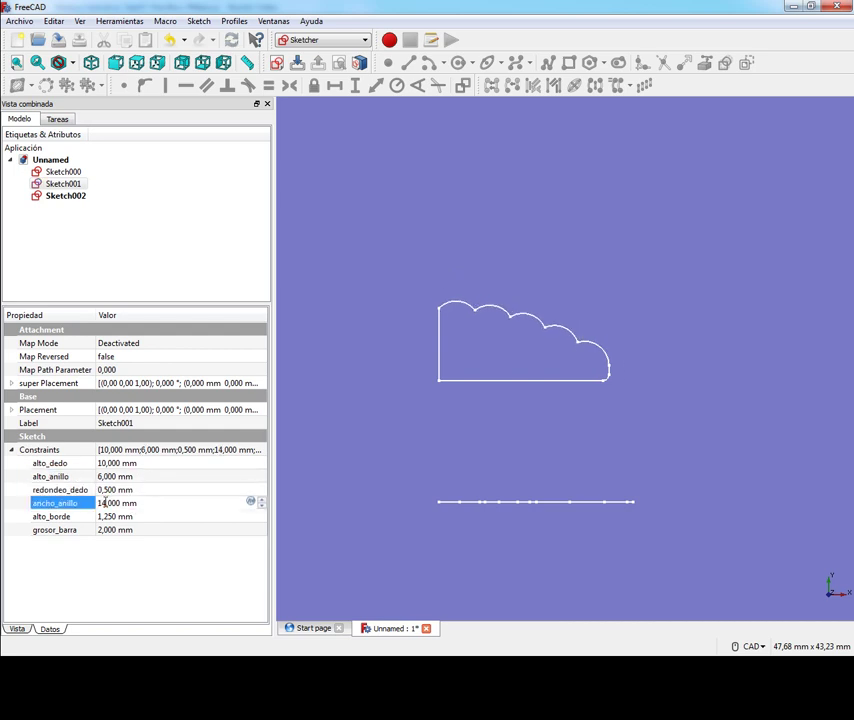
key("Delete")
key("Return")
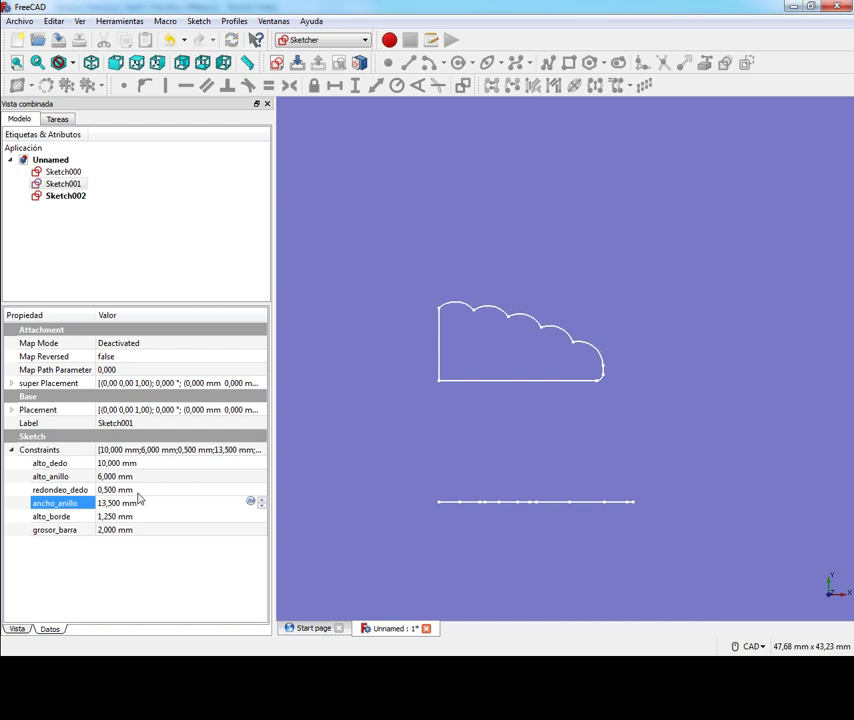
left_click(406, 488)
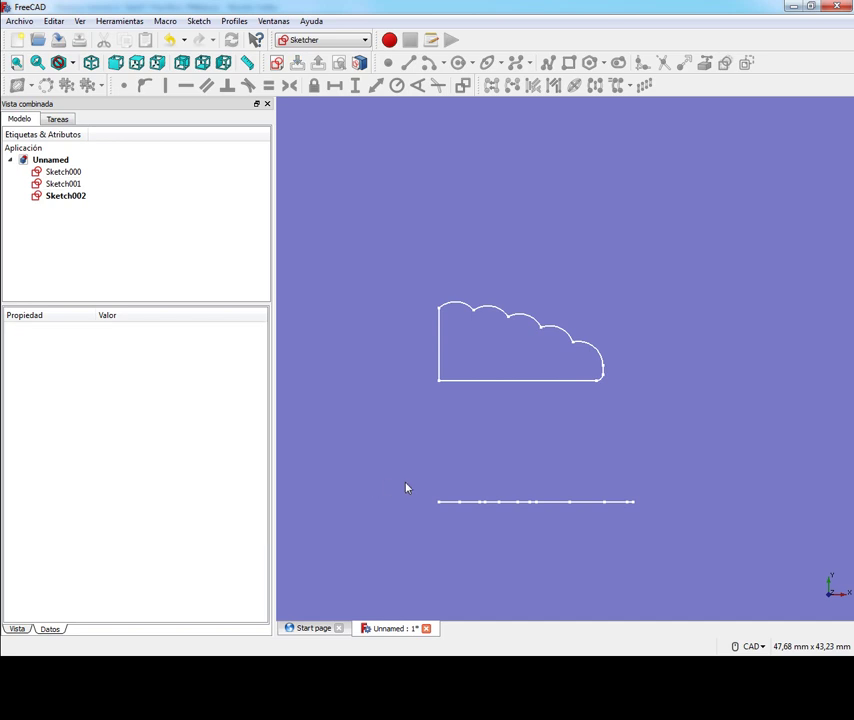
mouse_move(406, 488)
middle_mouse_down()
mouse_move(671, 456)
mouse_move(682, 402)
mouse_move(686, 410)
middle_mouse_up()
- Switch to the Draft workbench and make 2D clones of Sketch000 and Sketch002
left_click(80, 174)
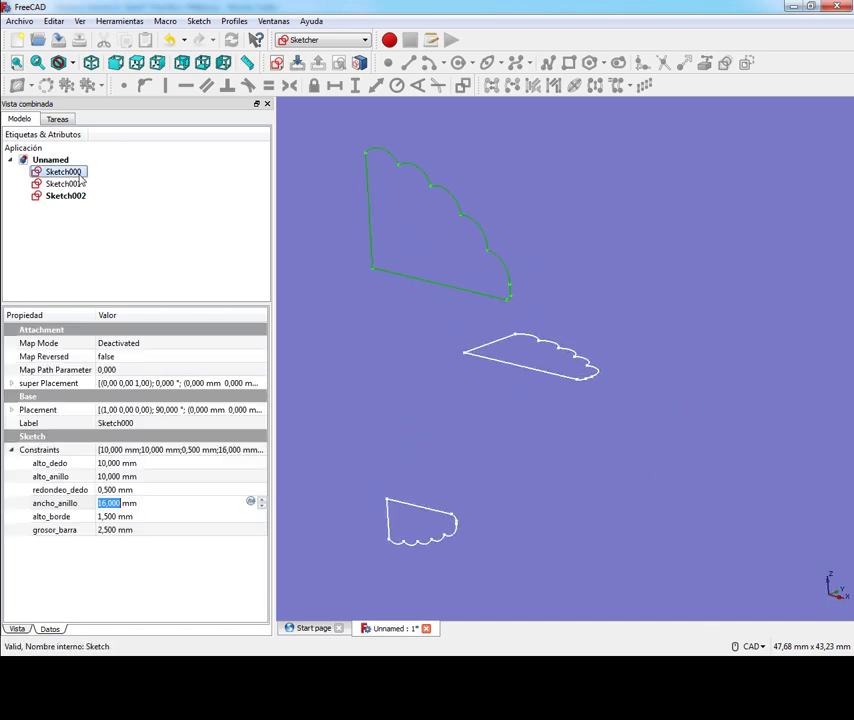
left_click(330, 40)
left_click(300, 62)
left_click(322, 40)
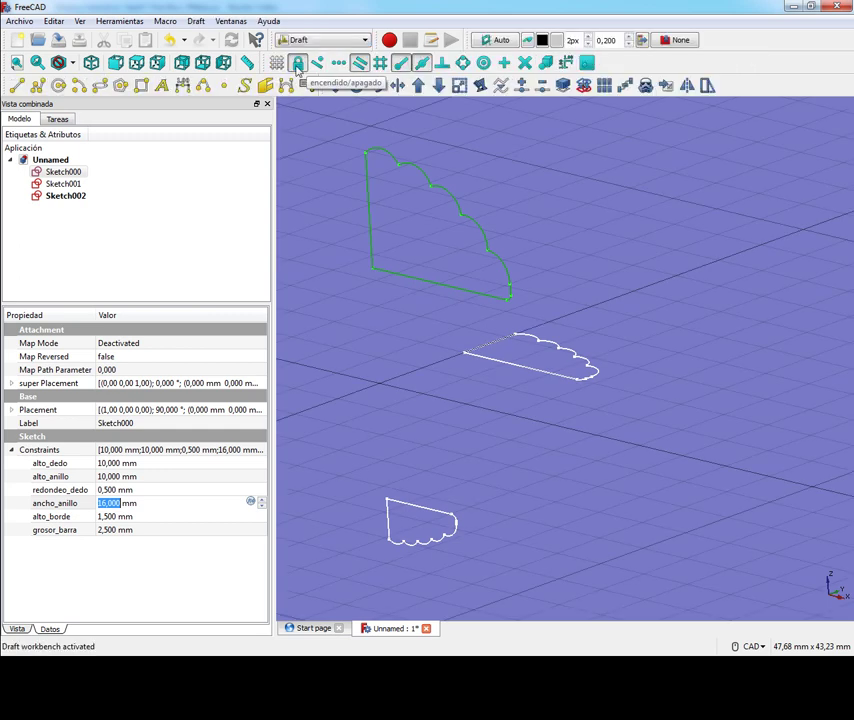
left_click(647, 85)
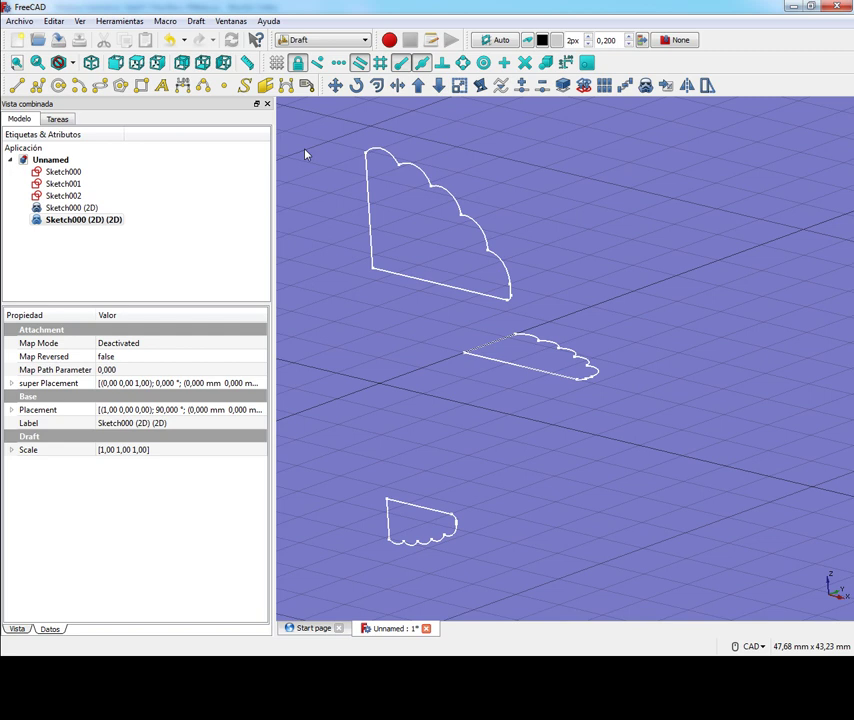
left_click(647, 85)
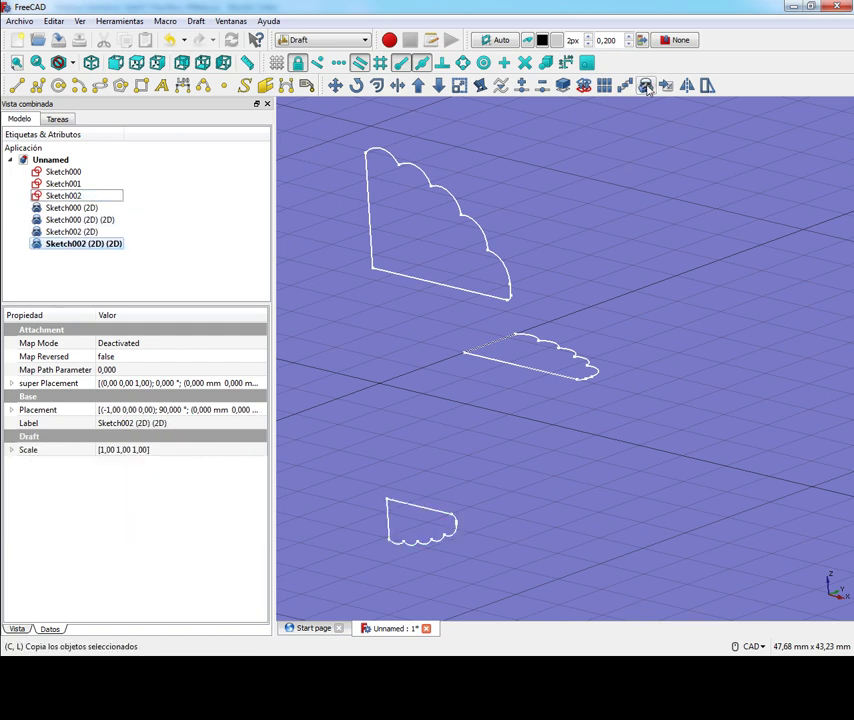
- Rename the two Sketch000 clones to Sketch000_A and Sketch000_B
left_click(90, 208)
left_click(87, 210)
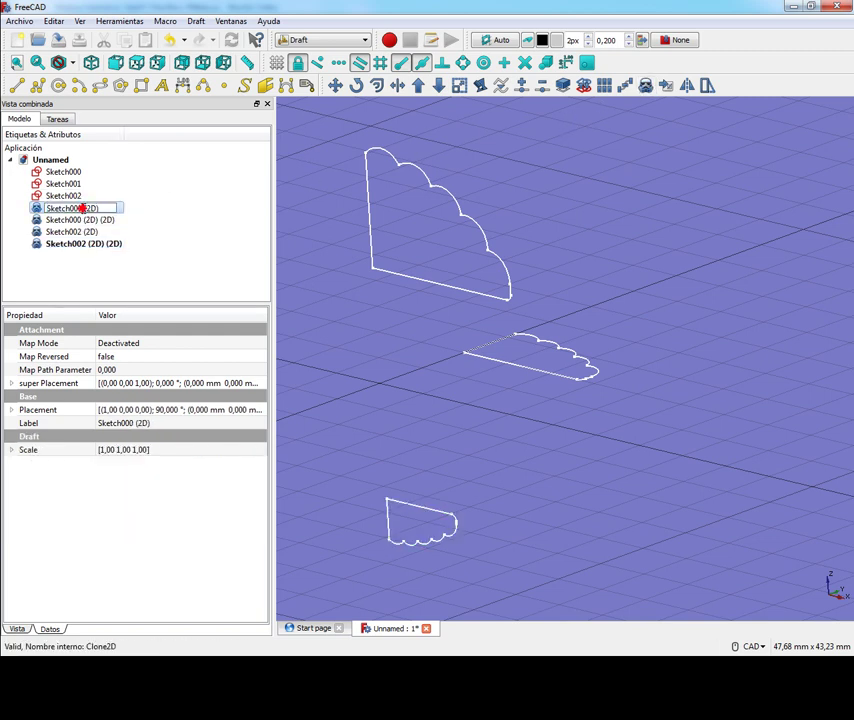
type("_A")
key("Return")
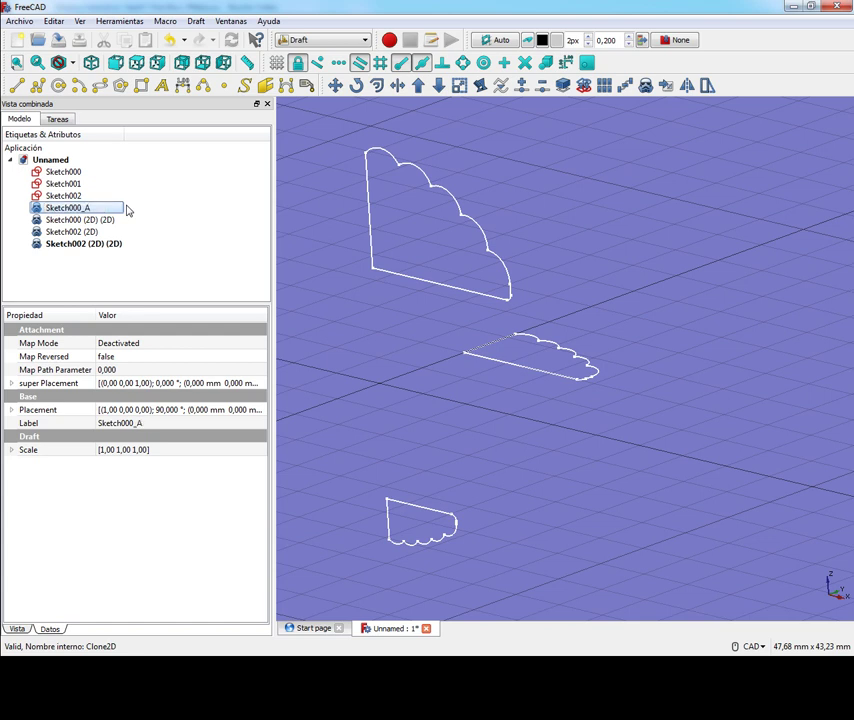
key("Down")
key("F2")
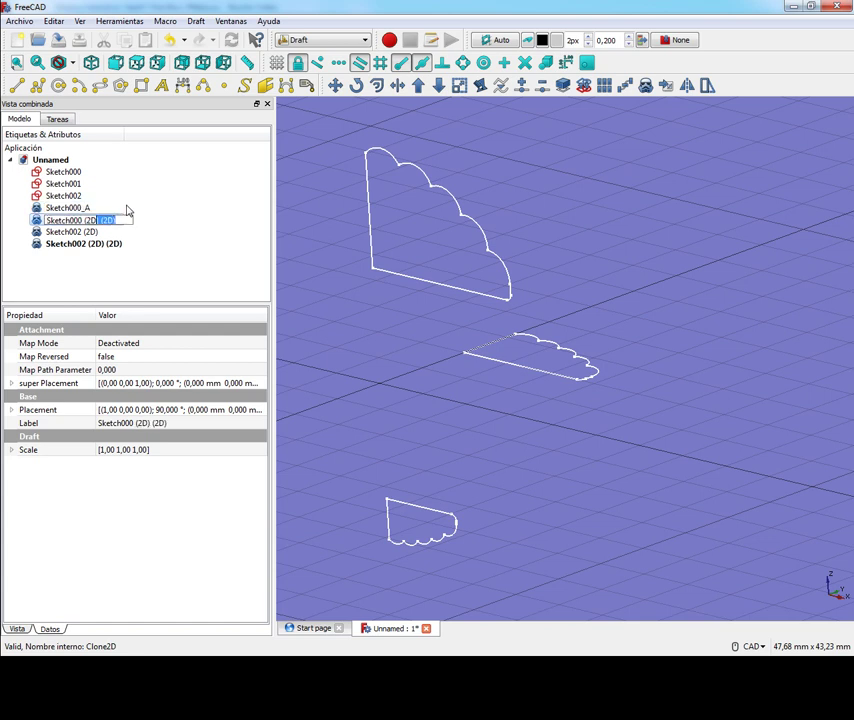
type("_B")
key("Return")
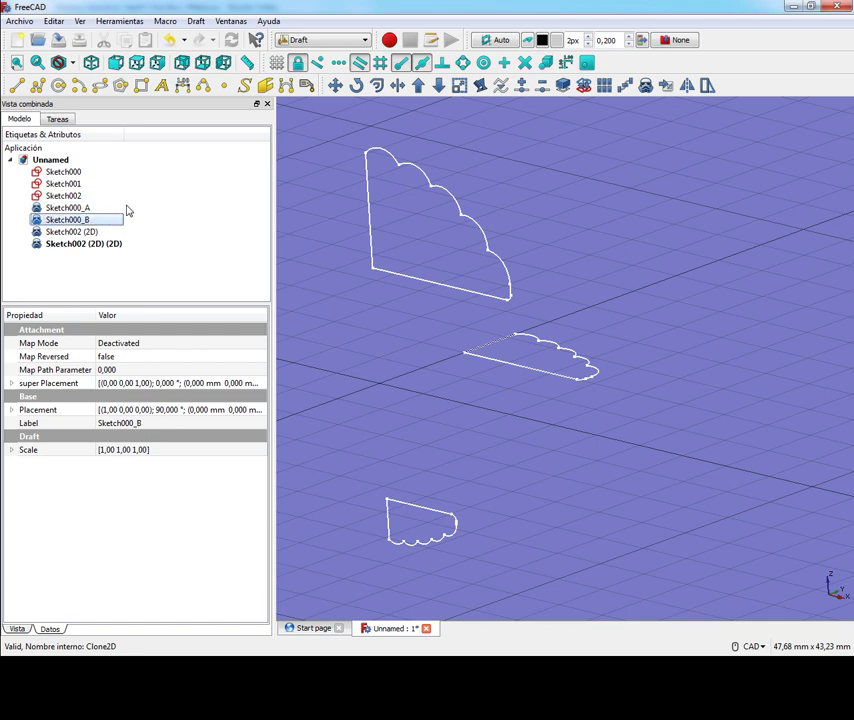
- Rename the two Sketch002 clones to Sketch002_A and Sketch002_B
key("Down")
key("F2")
type("_B")
key("Return")
key("F2")
key("End")
key("BackSpace")
type("A")
key("Return")
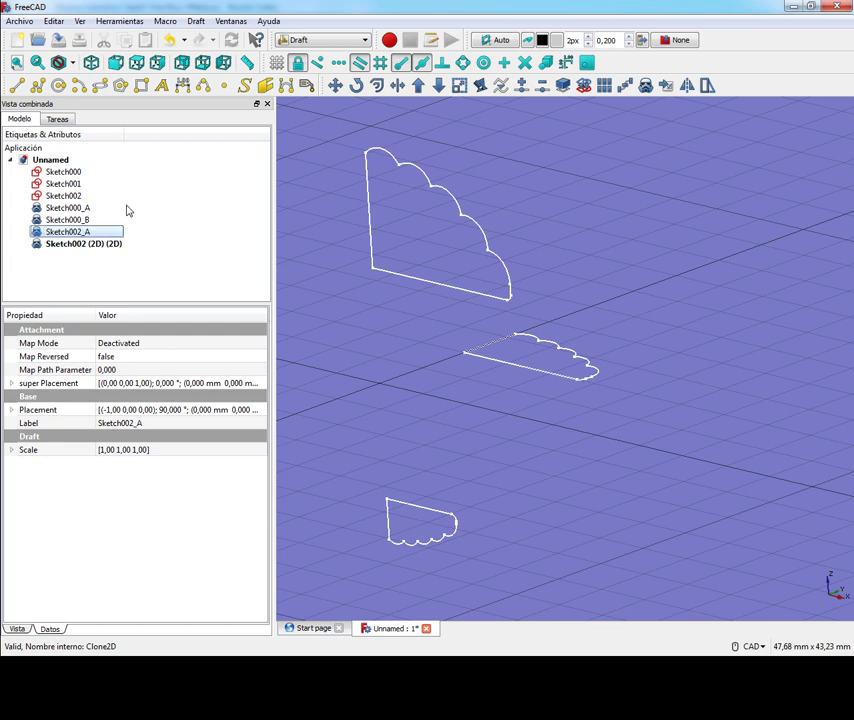
key("Down")
key("F2")
key("End")
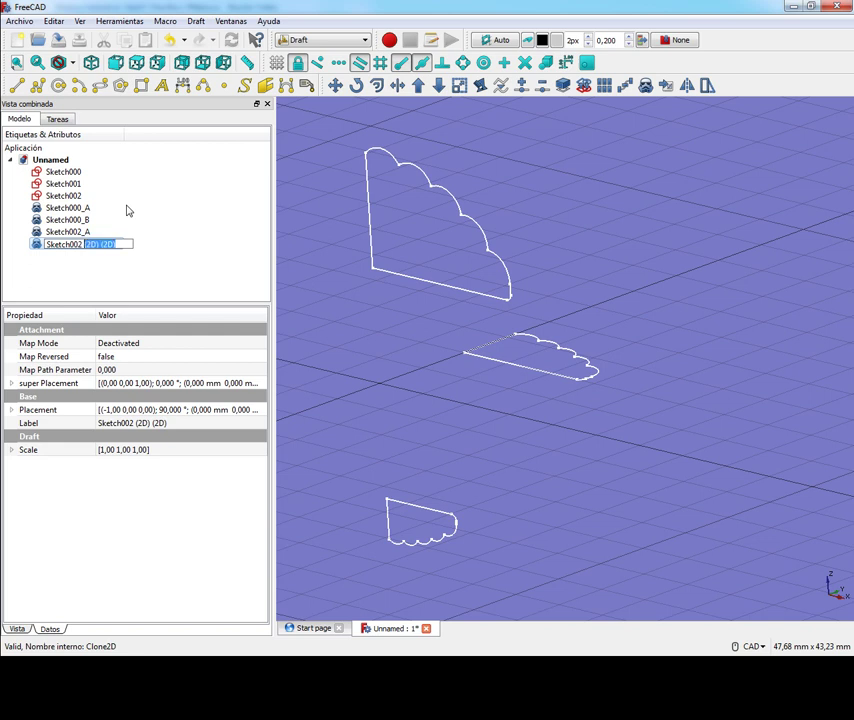
type("_B")
key("Return")
- Set the placement angle of Sketch002_A and Sketch002_B to 90° about the -X axis
scroll(425, 370, "up", 3)
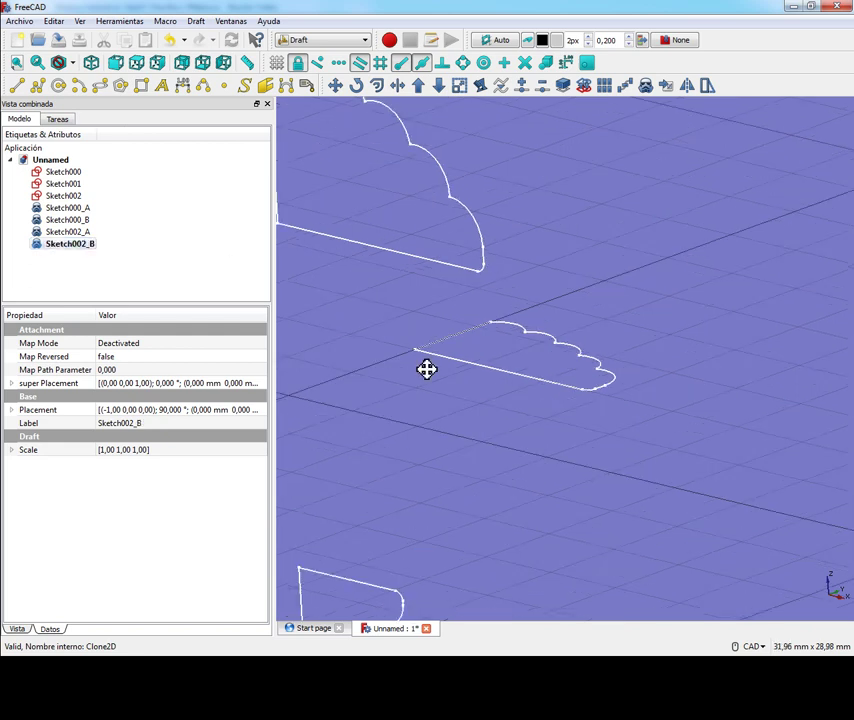
left_click(10, 410)
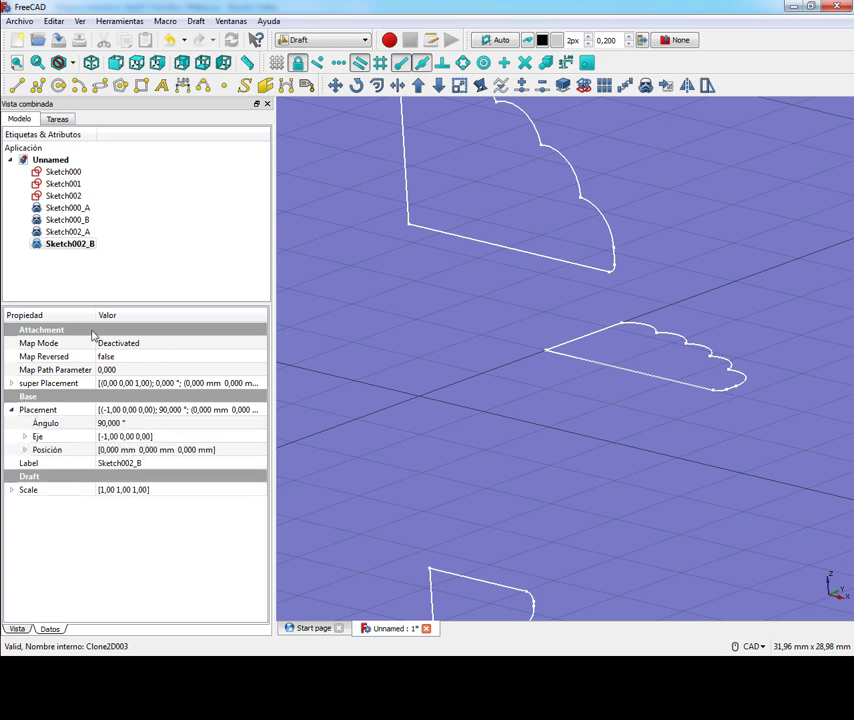
left_click(68, 208)
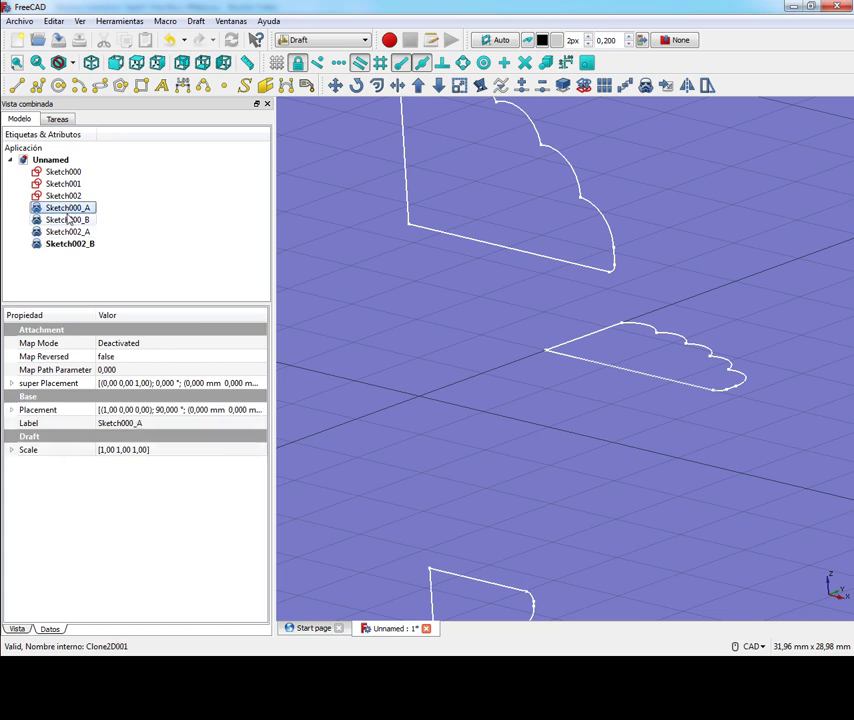
left_click(10, 410)
left_click(118, 422)
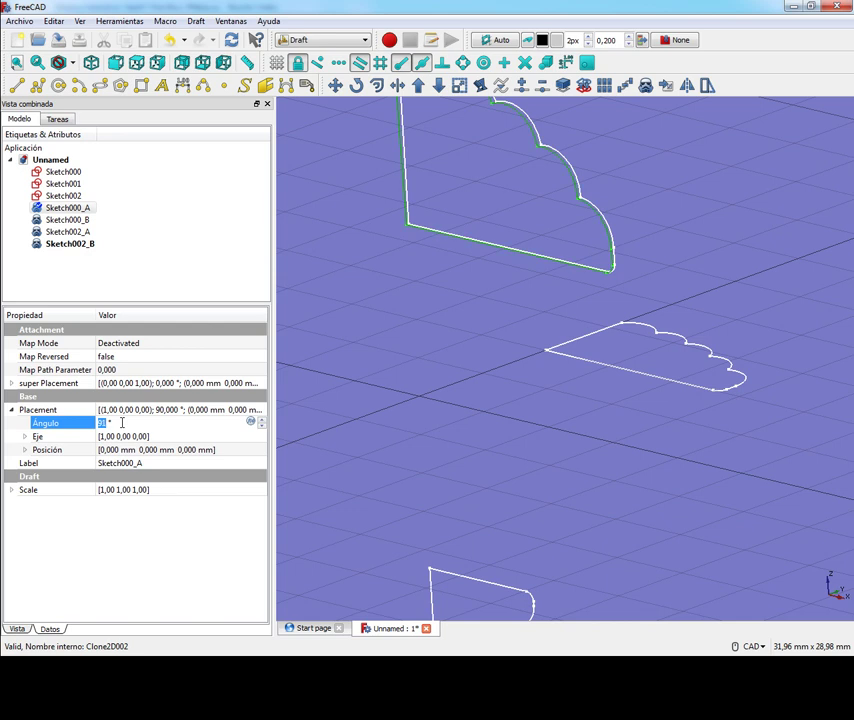
left_click(67, 220)
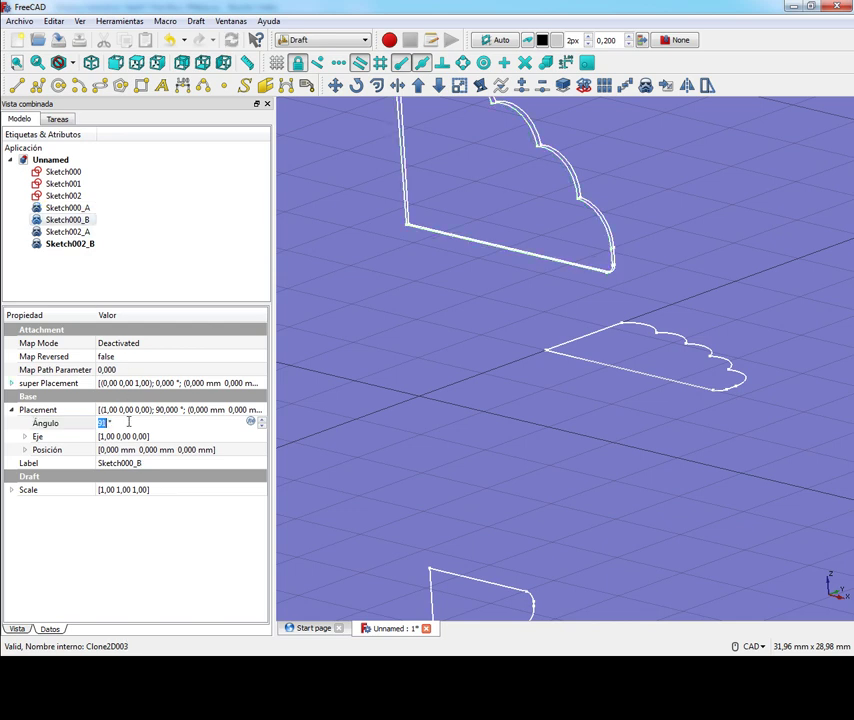
left_click(72, 231)
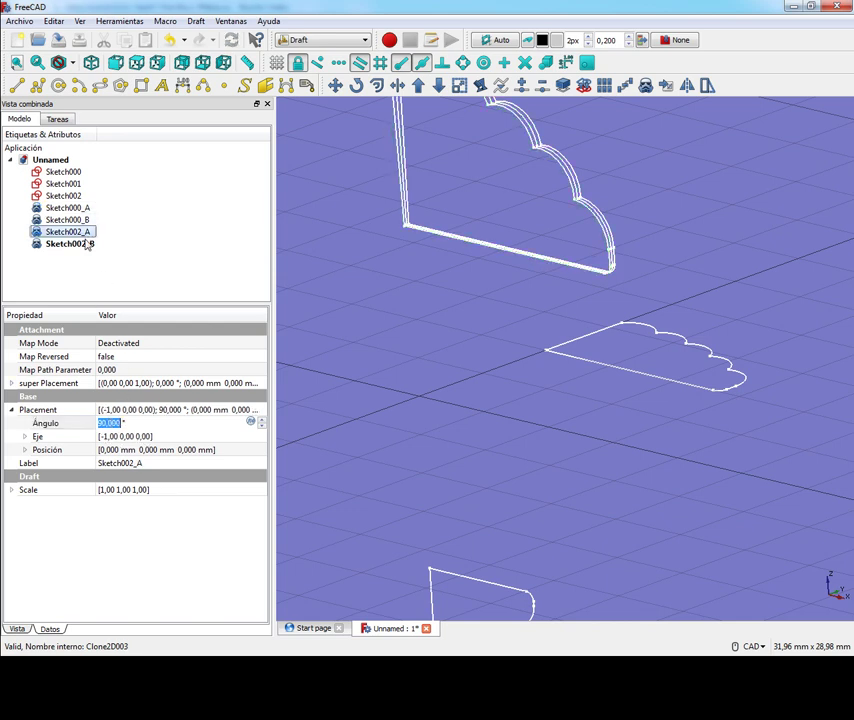
type("90")
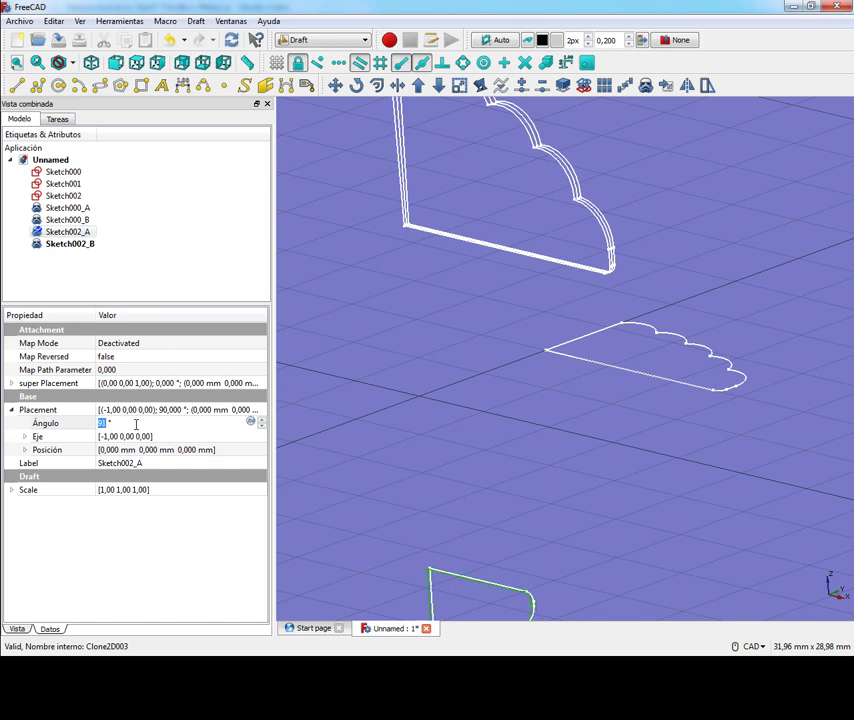
left_click(66, 244)
left_click(139, 423)
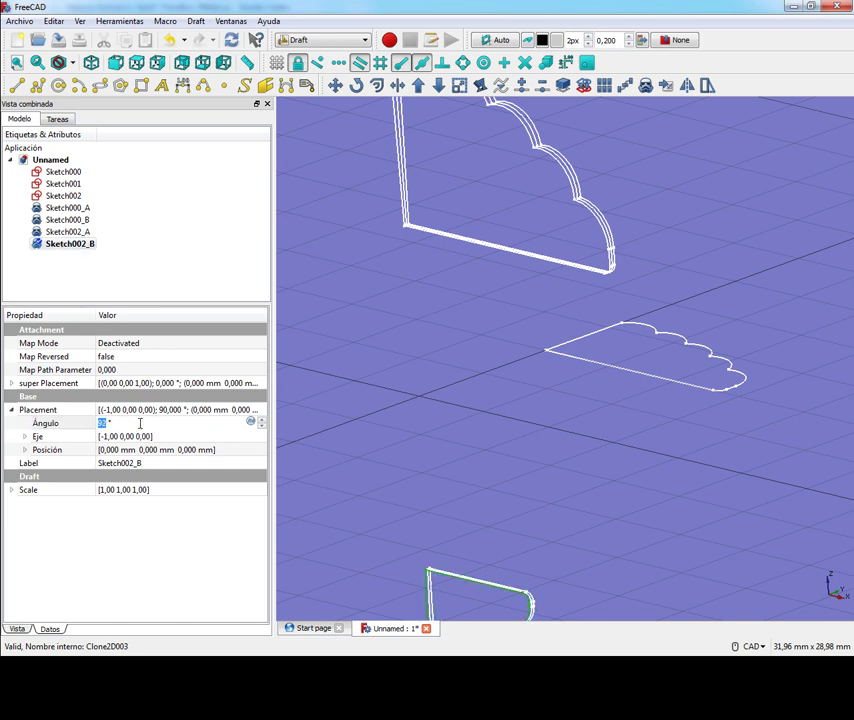
type("92")
left_click(486, 463)
mouse_move(494, 463)
middle_mouse_down()
mouse_move(448, 446)
mouse_move(455, 464)
middle_mouse_up()
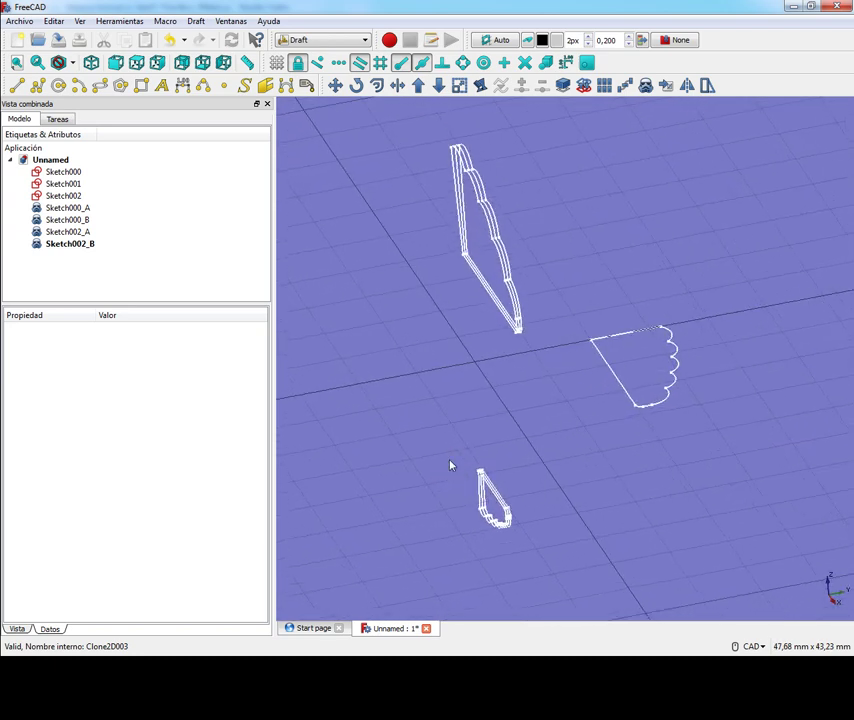
- Switch to the Sketcher workbench and create a new sketch on the XY plane, viewed top-down
middle_click_drag(684, 497, 661, 551)
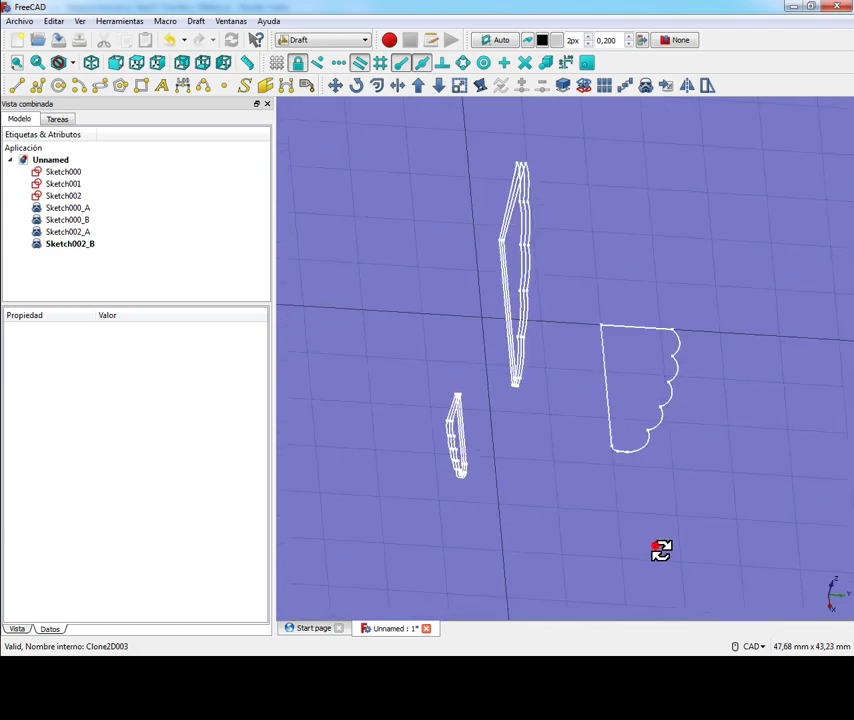
left_click(330, 40)
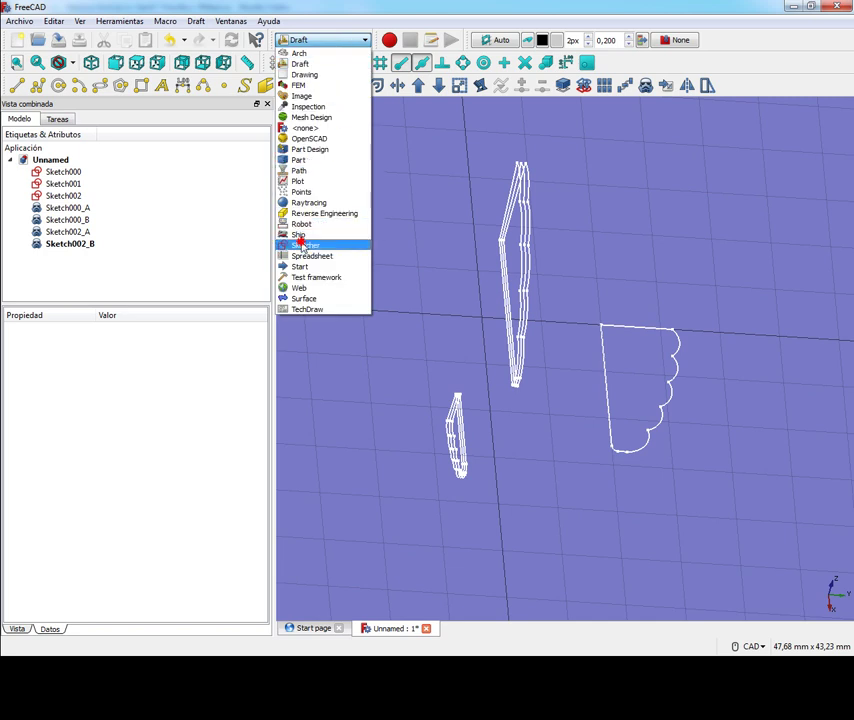
left_click(303, 247)
left_click(276, 62)
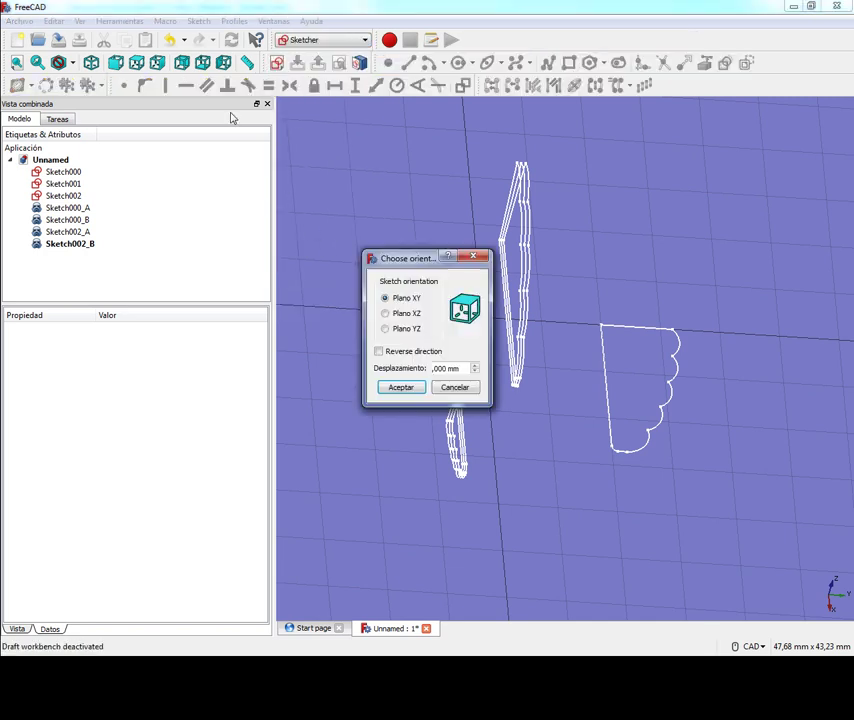
left_click(404, 390)
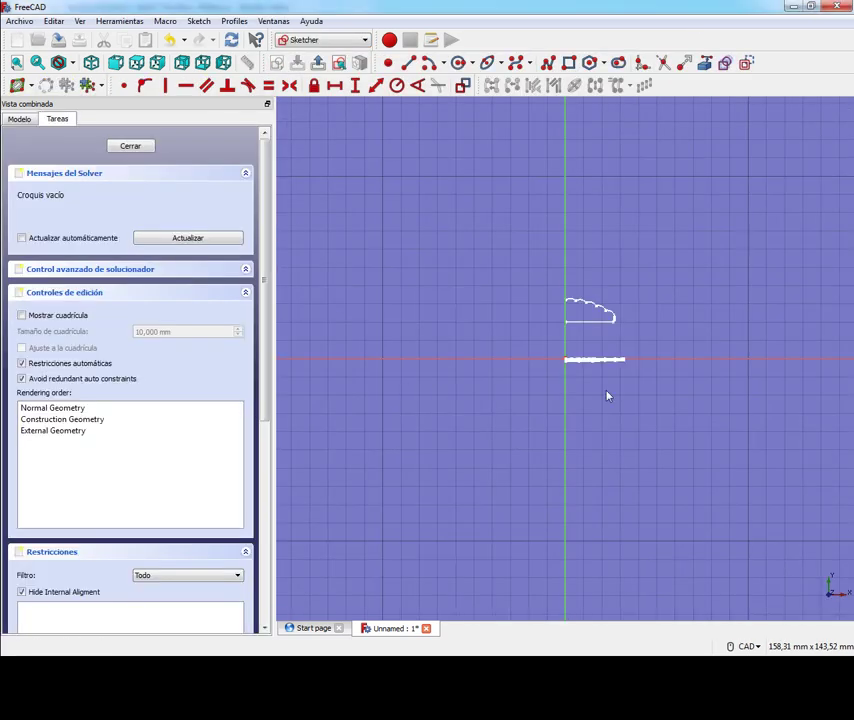
middle_click_drag(492, 465, 466, 446)
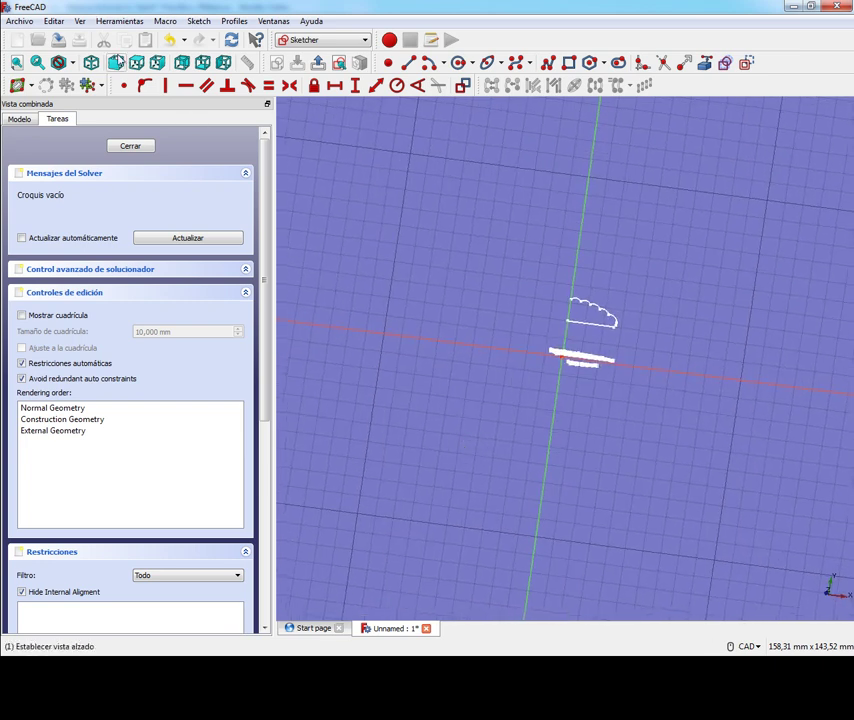
left_click(141, 67)
scroll(643, 309, "up", 3)
mouse_move(642, 309)
middle_mouse_down()
mouse_move(601, 345)
mouse_move(629, 370)
middle_mouse_up()
scroll(602, 345, "up", 2)
scroll(629, 370, "up", 3)
- Draw an arc of ellipse centred at the origin, ending on the baseline at both sides
left_click(501, 63)
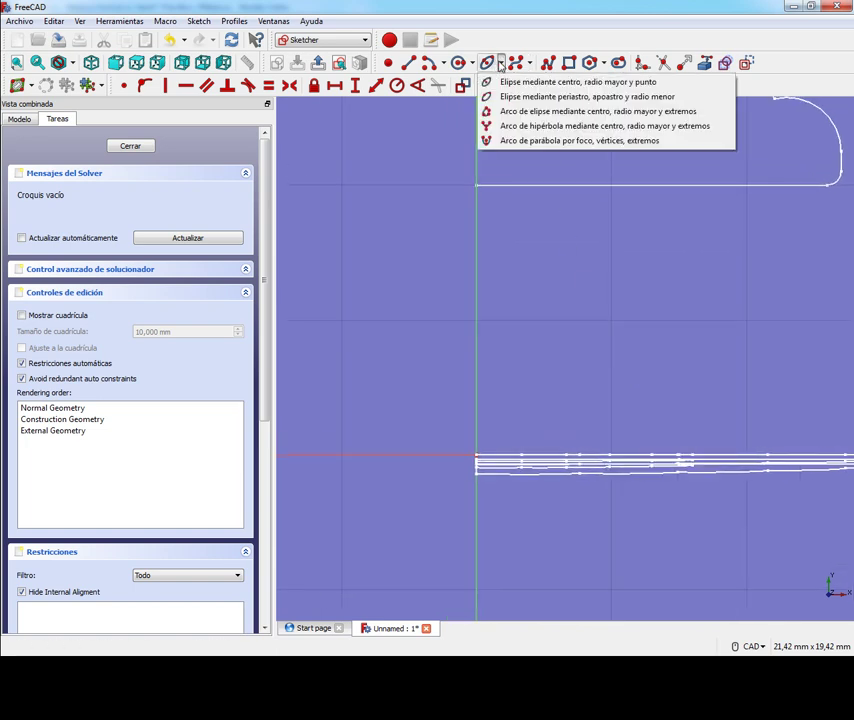
left_click(503, 112)
left_click(478, 462)
scroll(478, 462, "down", 2)
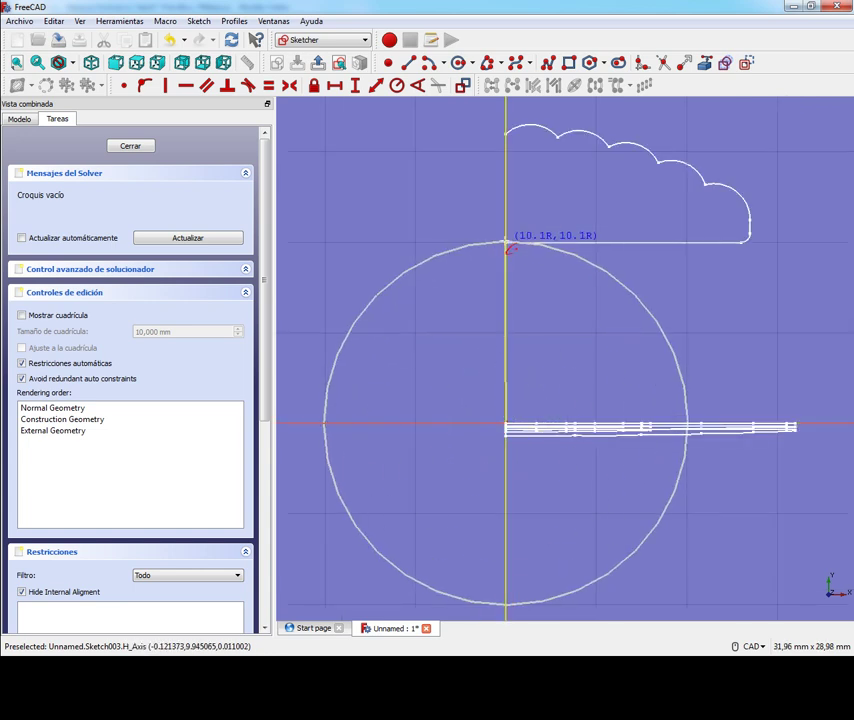
left_click(505, 258)
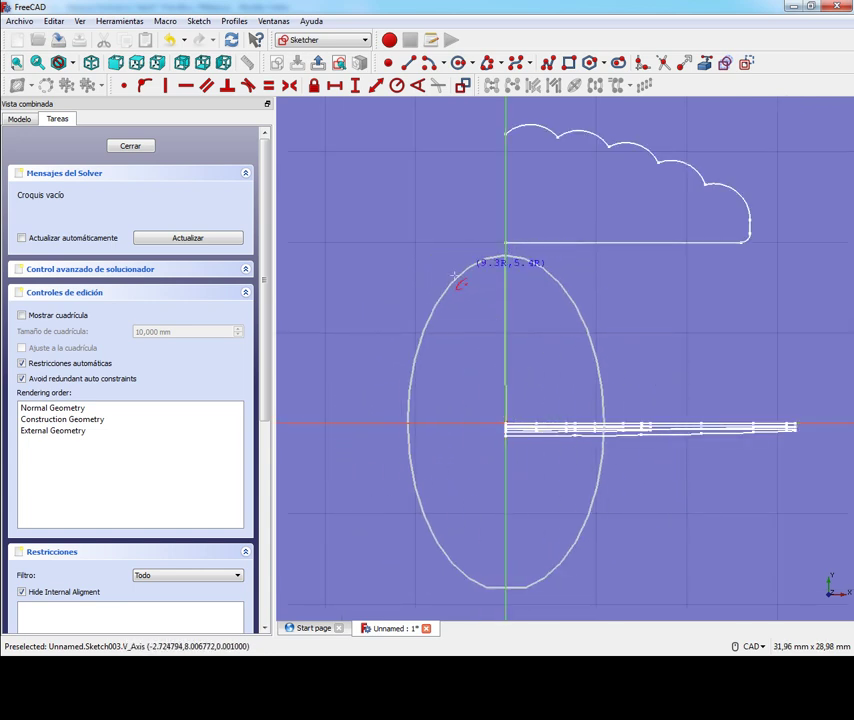
left_click(393, 424)
left_click(387, 421)
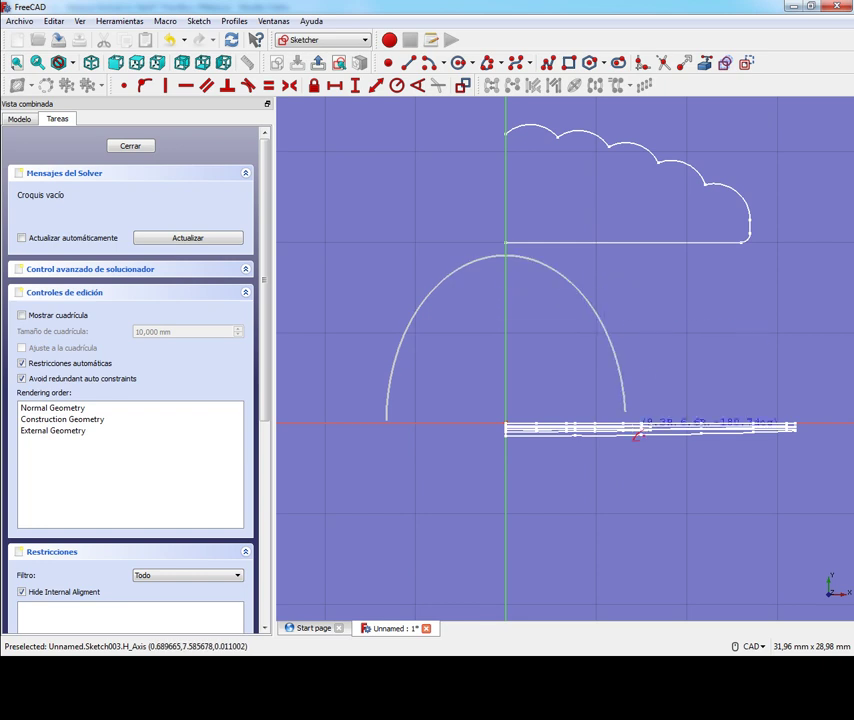
left_click(626, 436)
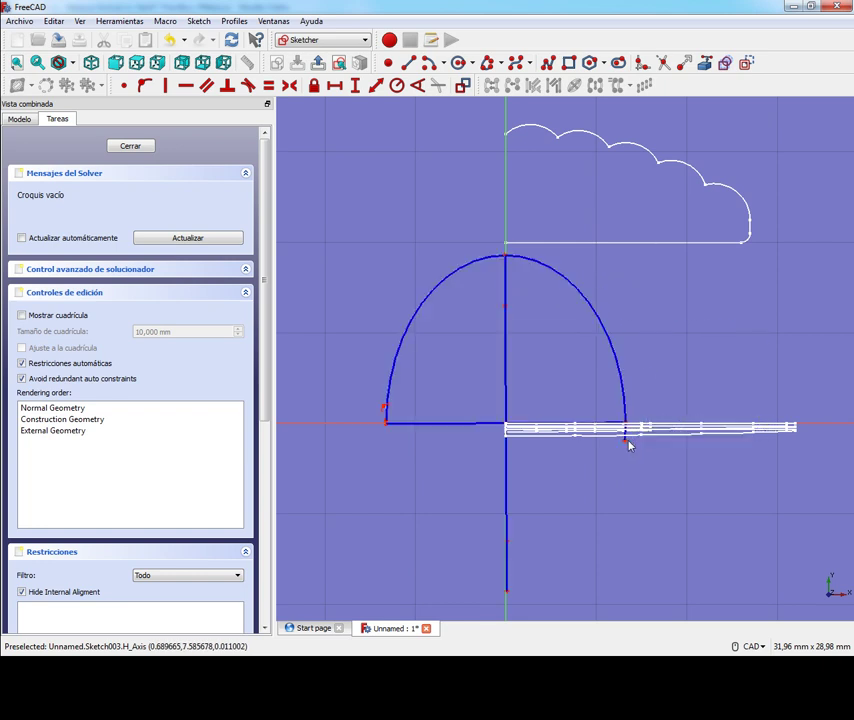
left_click(384, 410)
key("Delete")
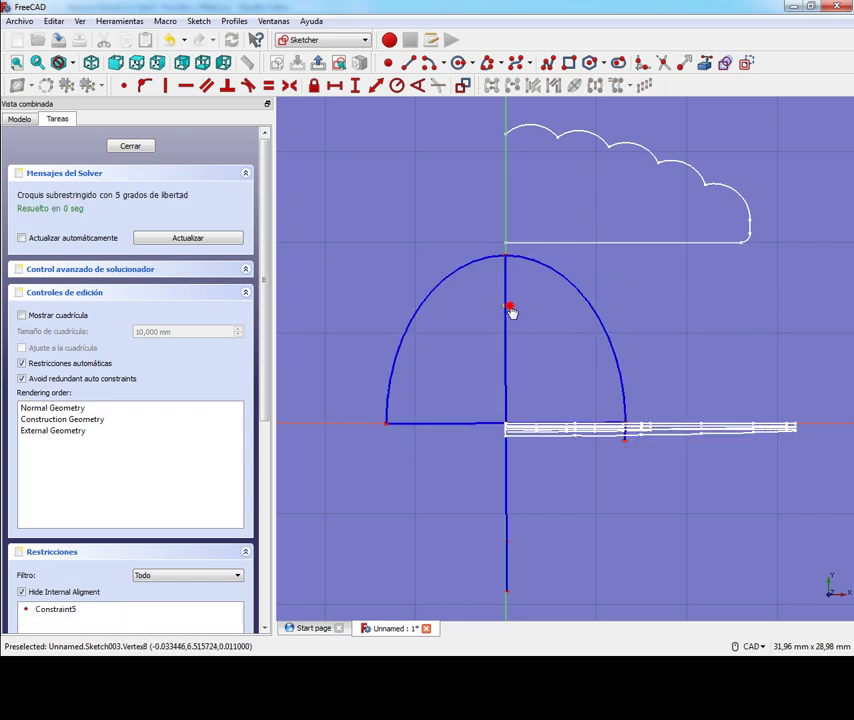
left_click_drag(510, 311, 515, 314)
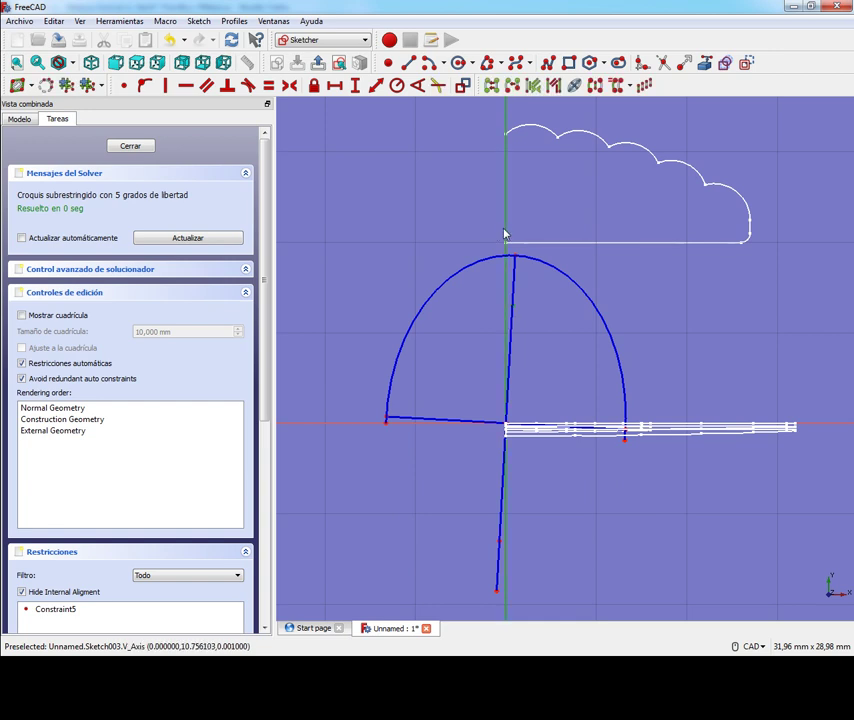
left_click(145, 85)
scroll(565, 360, "up", 2)
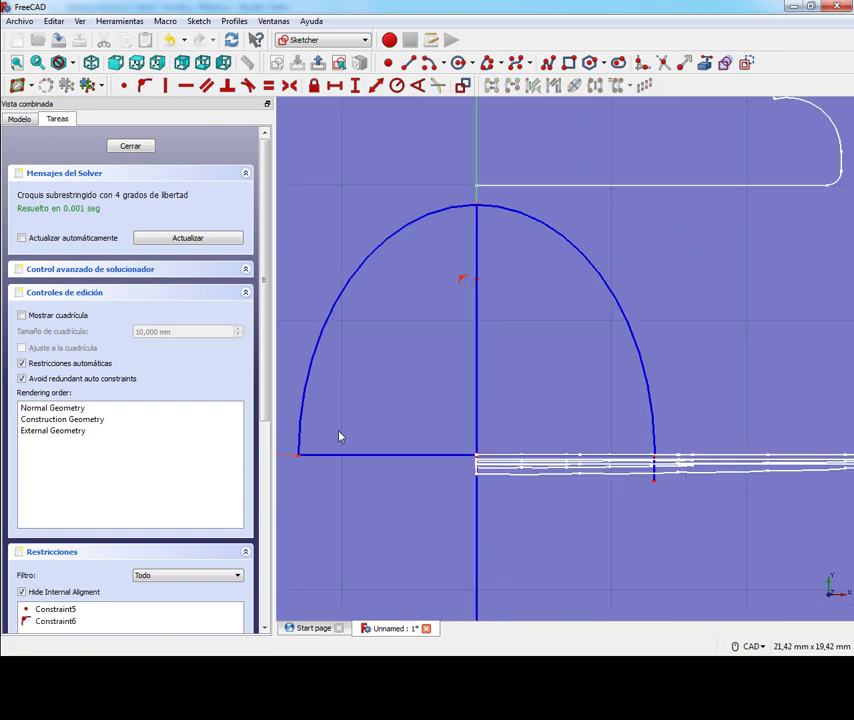
left_click_drag(297, 459, 299, 469)
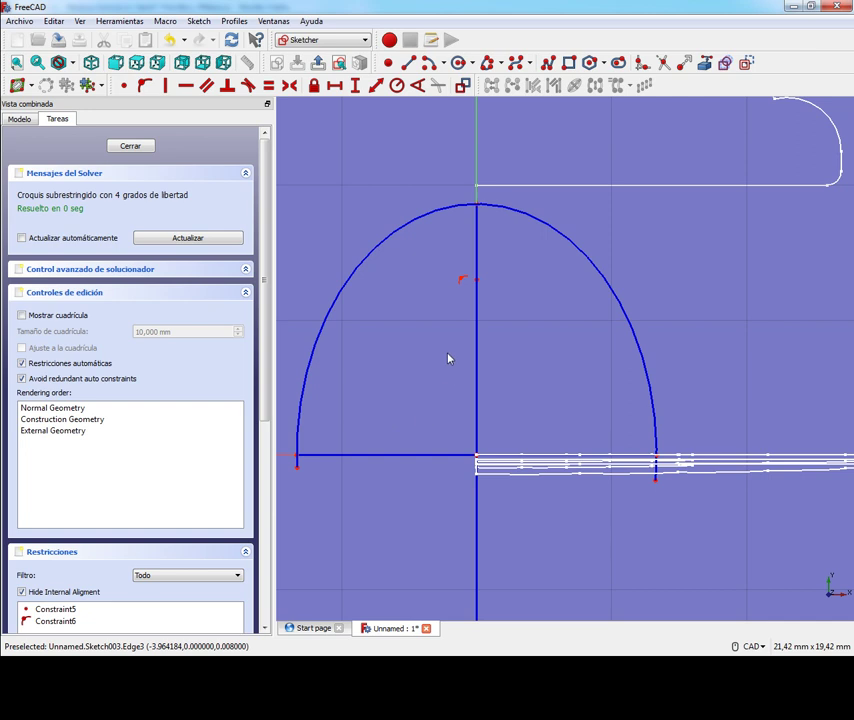
- Draw lines joining the arc's left and right ends to the sketch centre
left_click(297, 466)
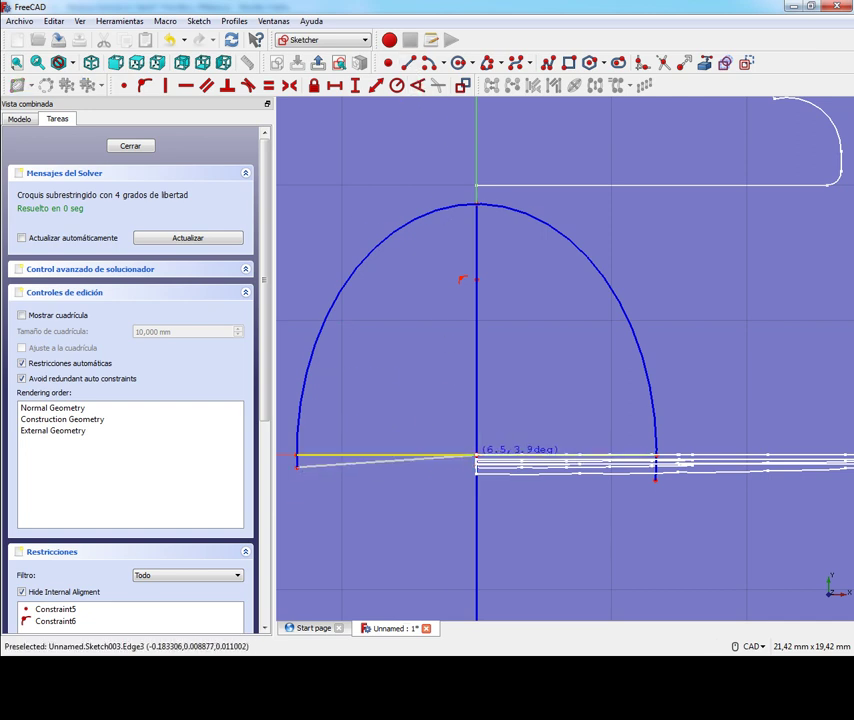
left_click(477, 457)
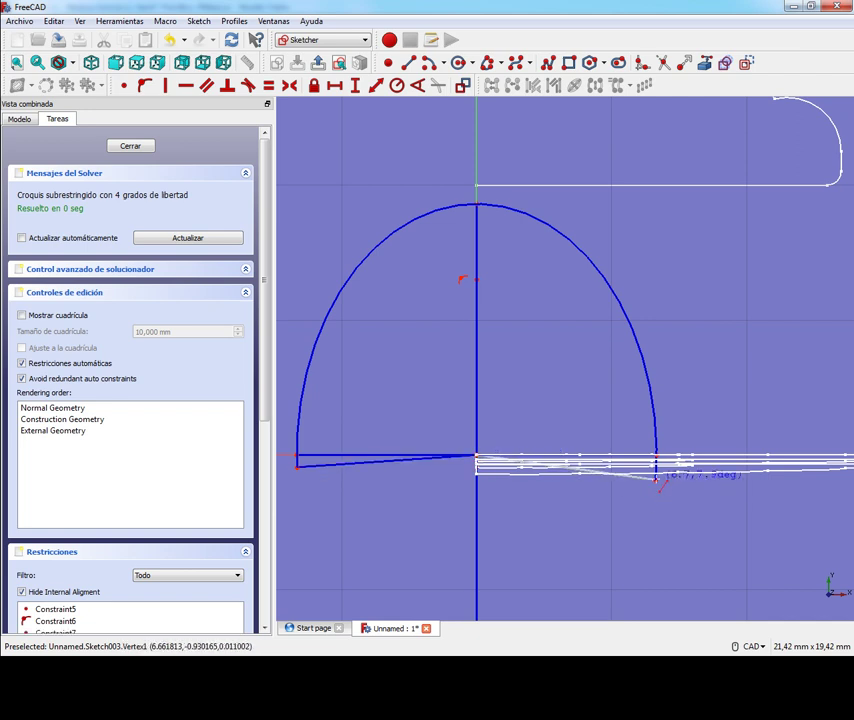
left_click(650, 482)
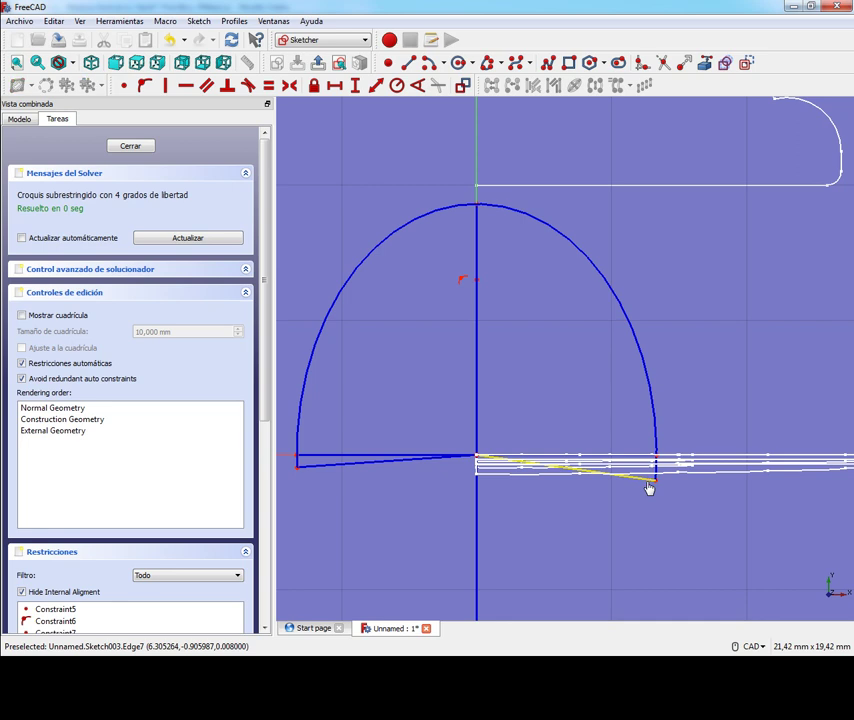
scroll(560, 500, "down", 2)
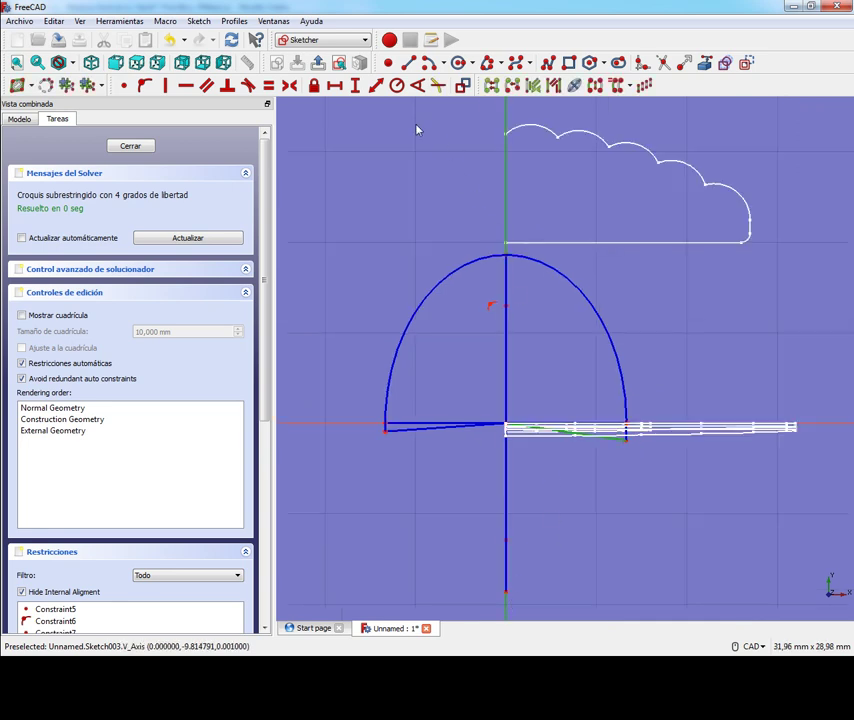
left_click(415, 86)
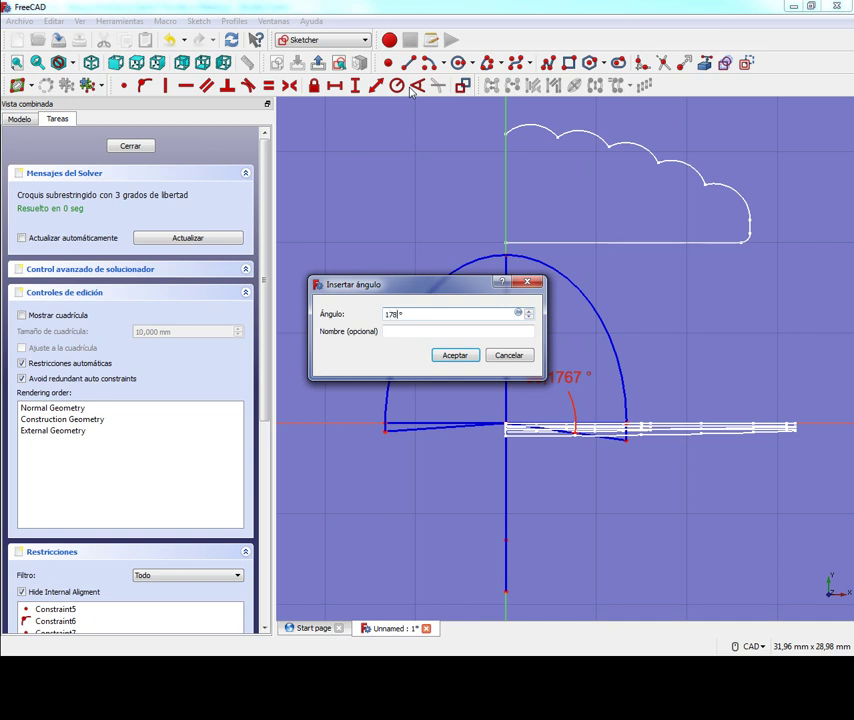
- Constrain the base lines to 178° and 92° angles and make the ellipse arc regular geometry
key("Return")
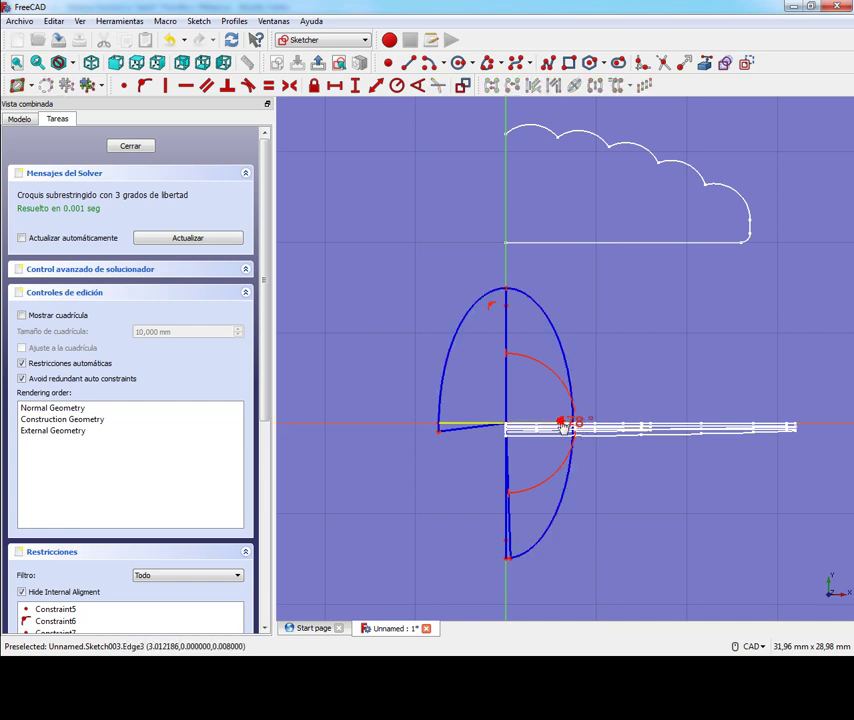
double_click(566, 430)
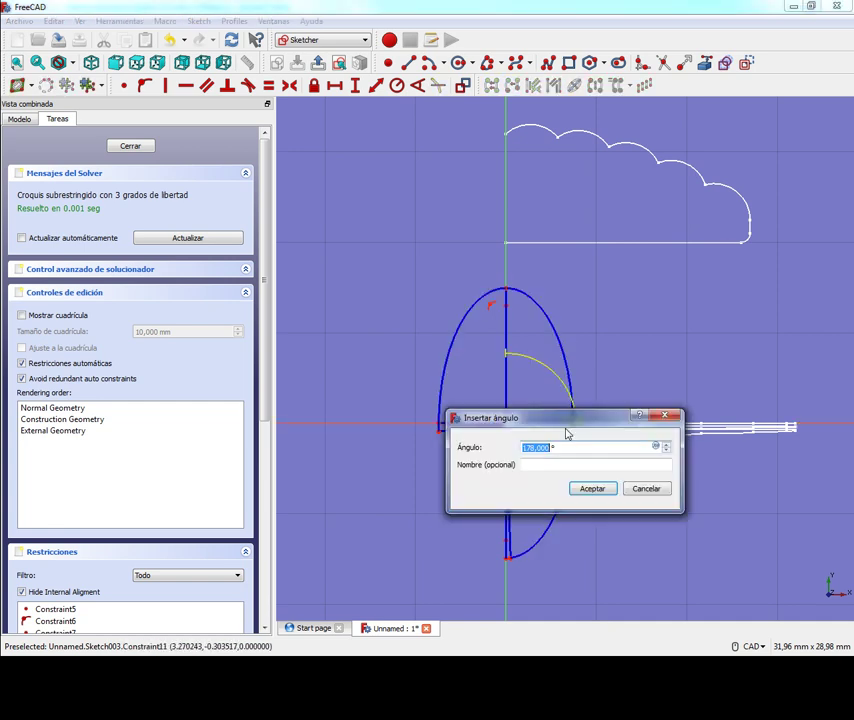
key("Return")
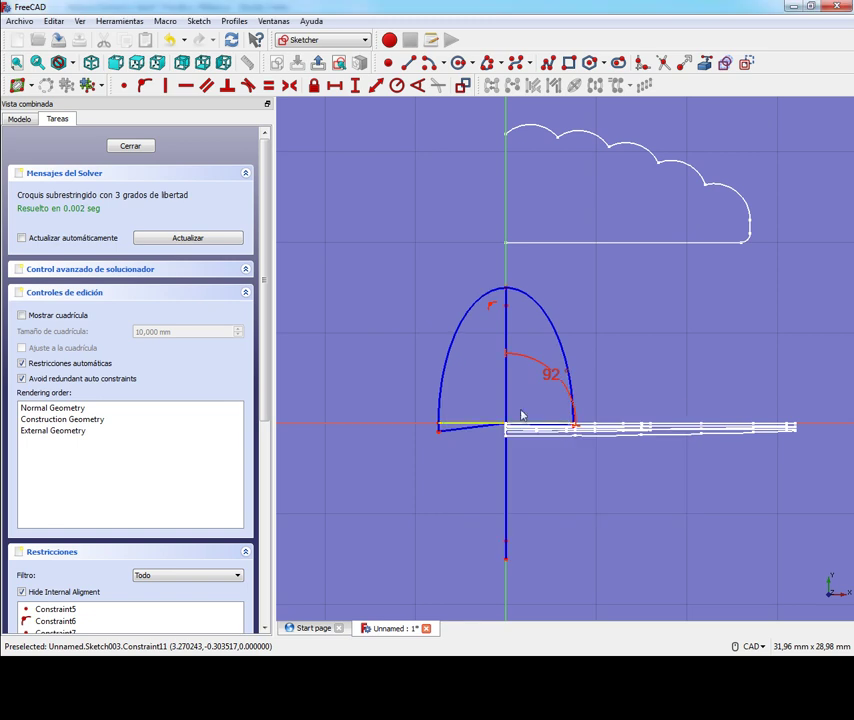
left_click(455, 433)
left_click(509, 240)
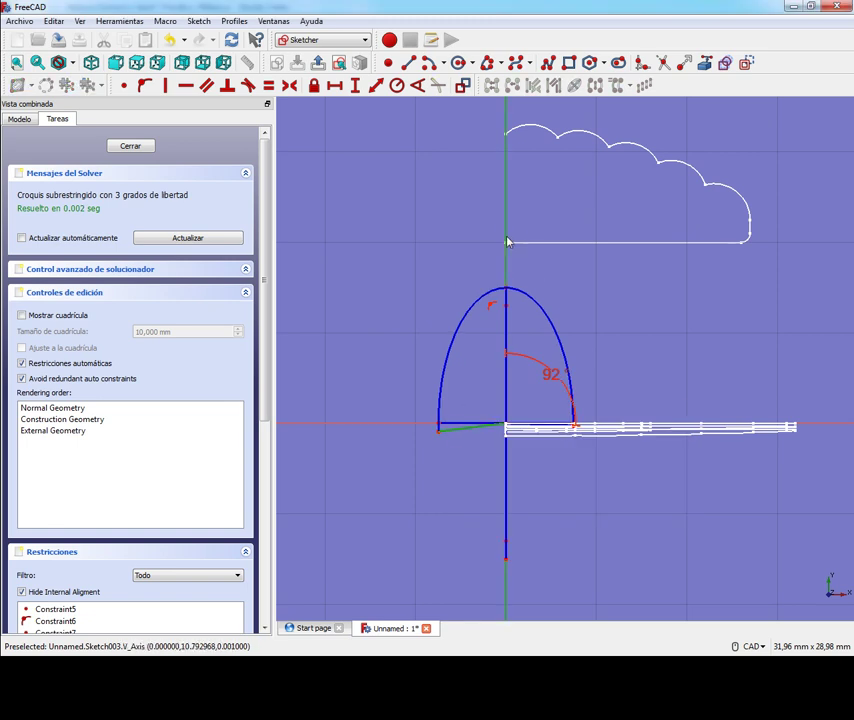
left_click(418, 86)
type("2")
key("Return")
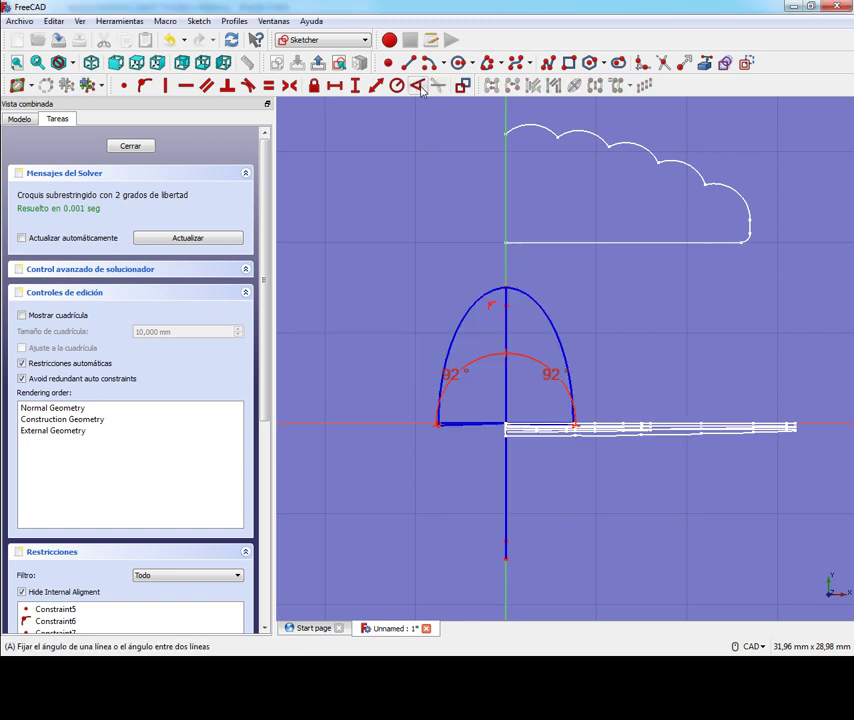
scroll(477, 406, "up", 2)
scroll(532, 459, "up", 2)
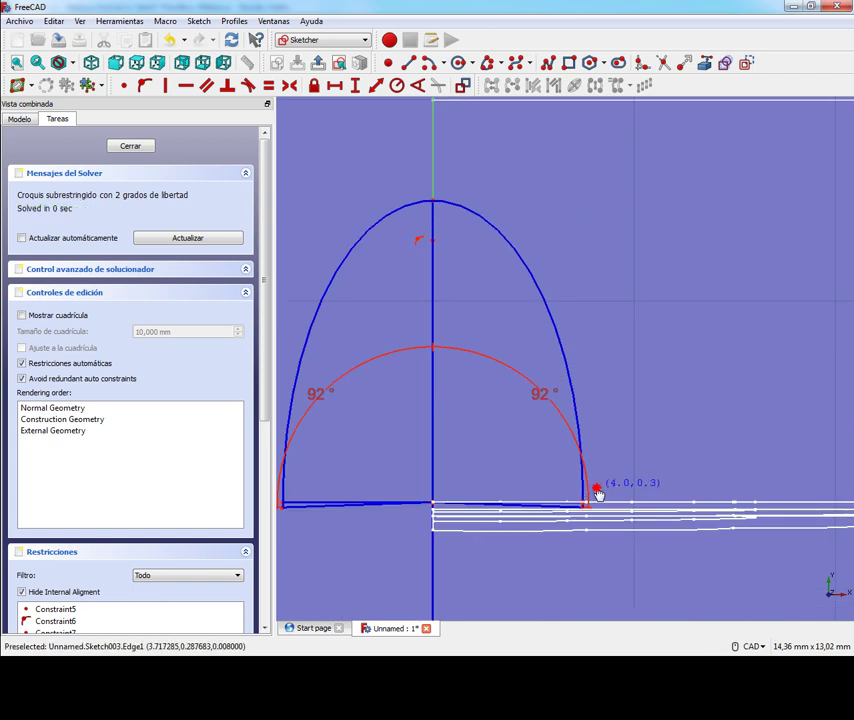
left_click(570, 382)
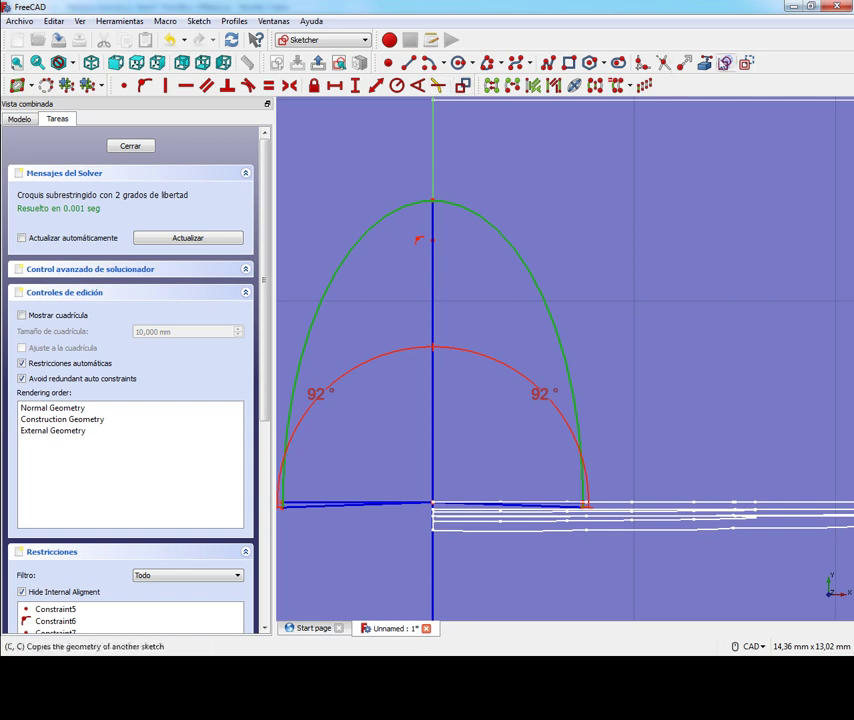
left_click(463, 85)
- Give the arc a 10 mm horizontal distance and an 11 mm vertical distance from the axis
middle_click_drag(584, 331, 698, 284)
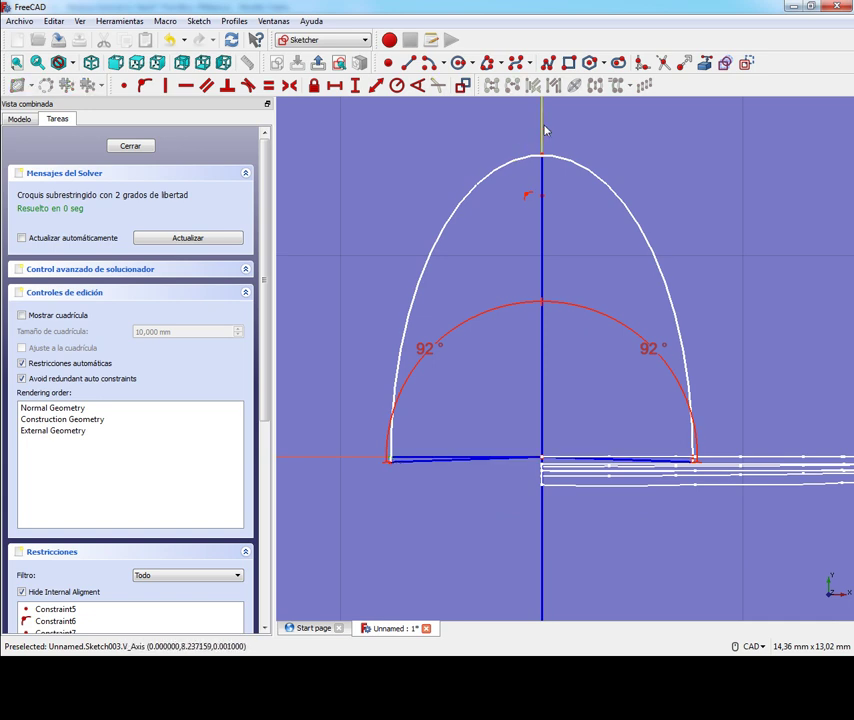
left_click(337, 87)
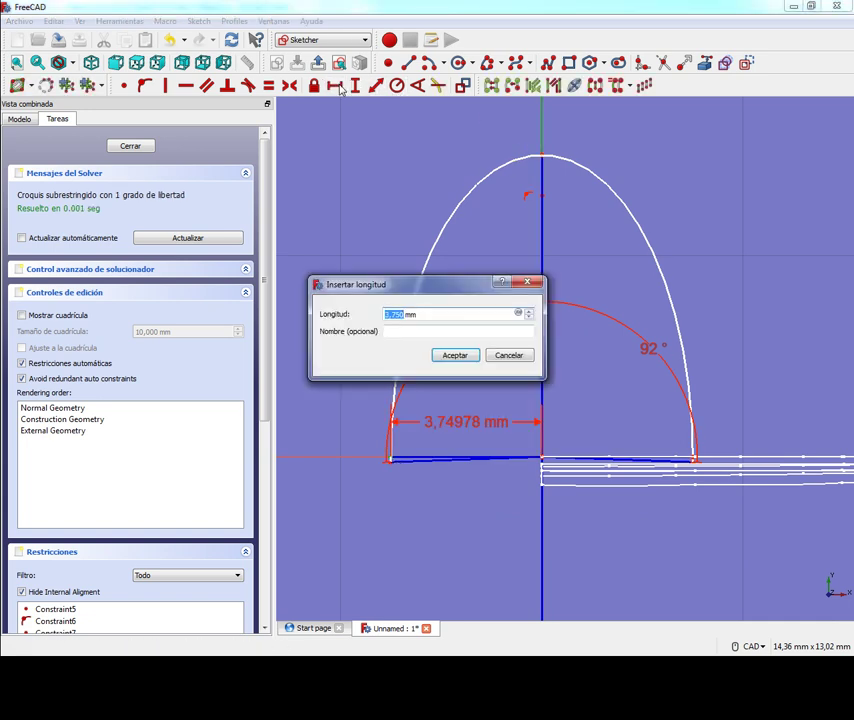
key("Return")
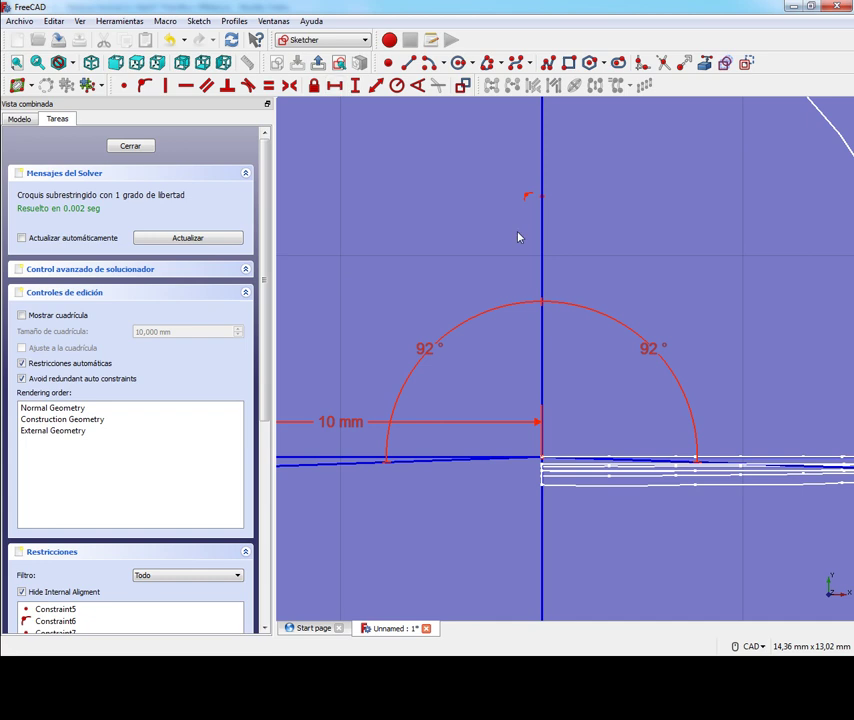
scroll(500, 260, "down", 4)
left_click(768, 389)
left_click(356, 86)
type("11")
key("Return")
scroll(561, 365, "up", 2)
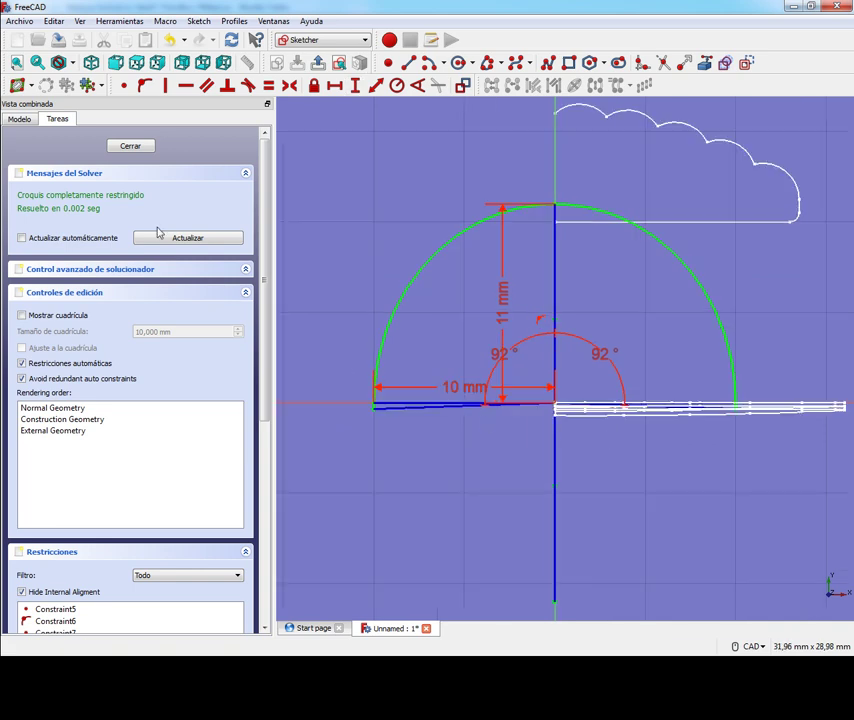
- Close the sketch and rotate Sketch003 90° about axis (0,1,0) in isometric view
left_click(131, 146)
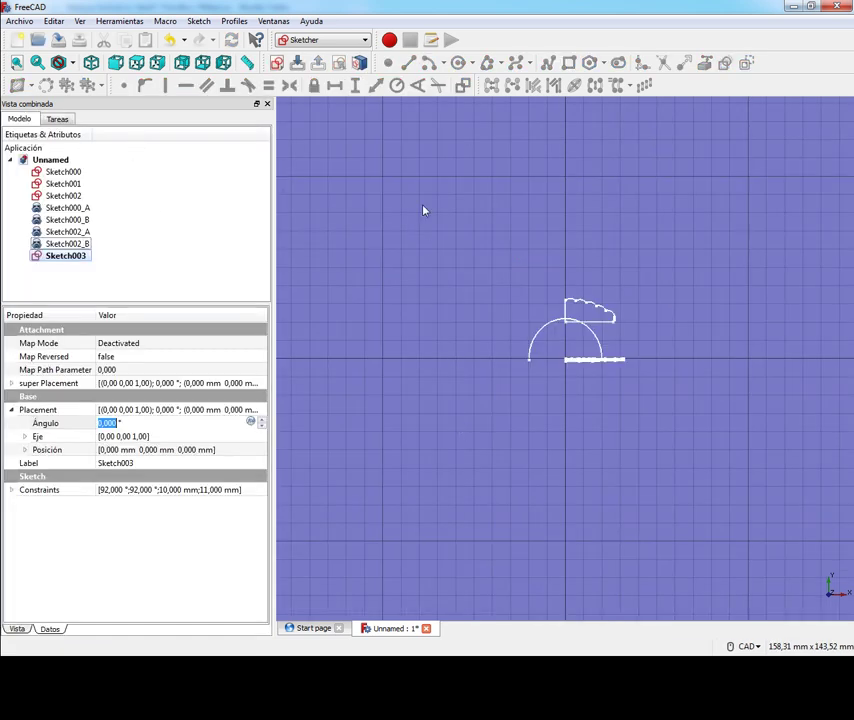
left_click(91, 62)
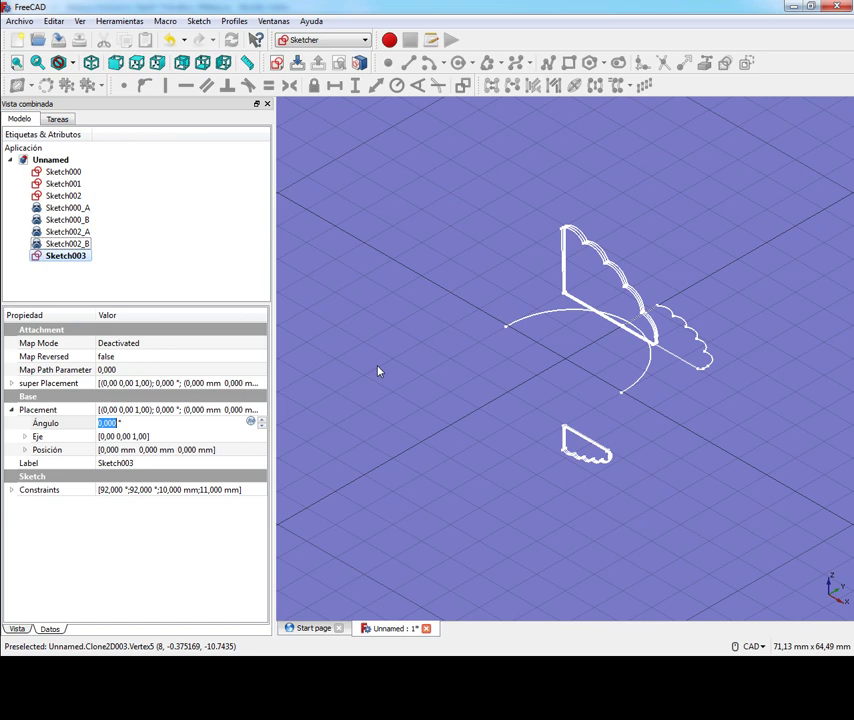
left_click(25, 438)
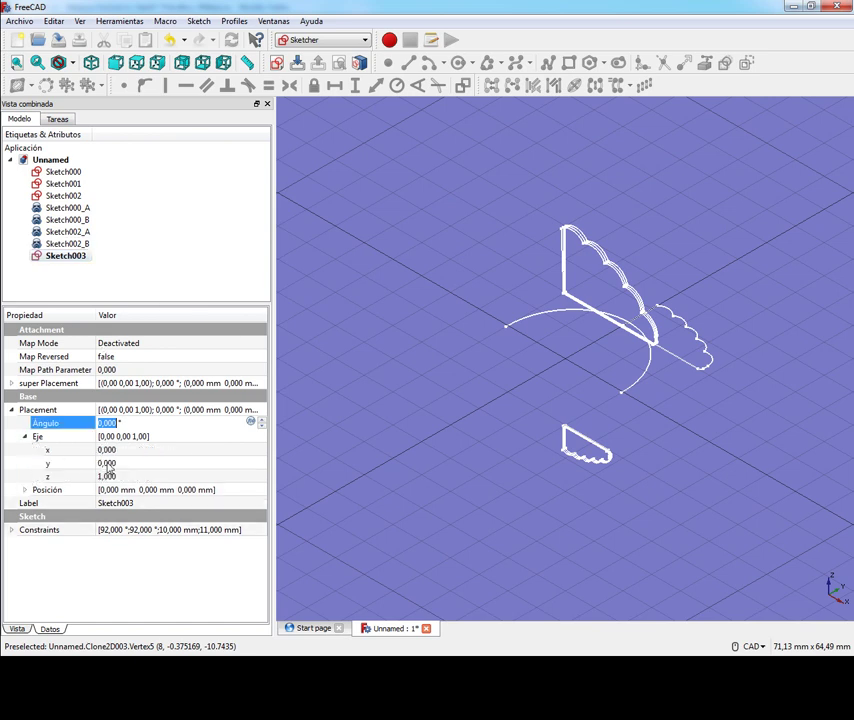
left_click(23, 491)
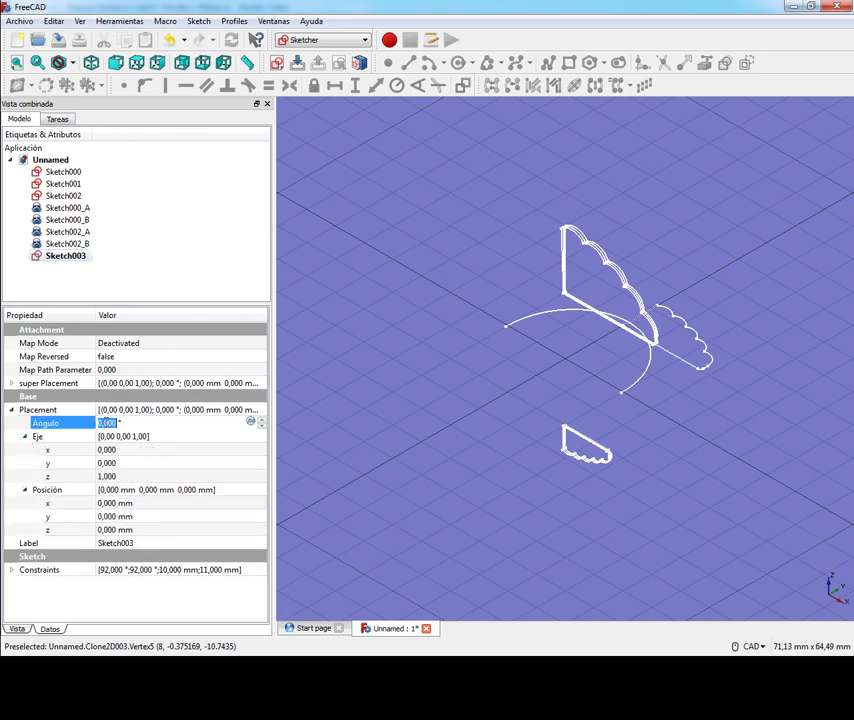
type("9")
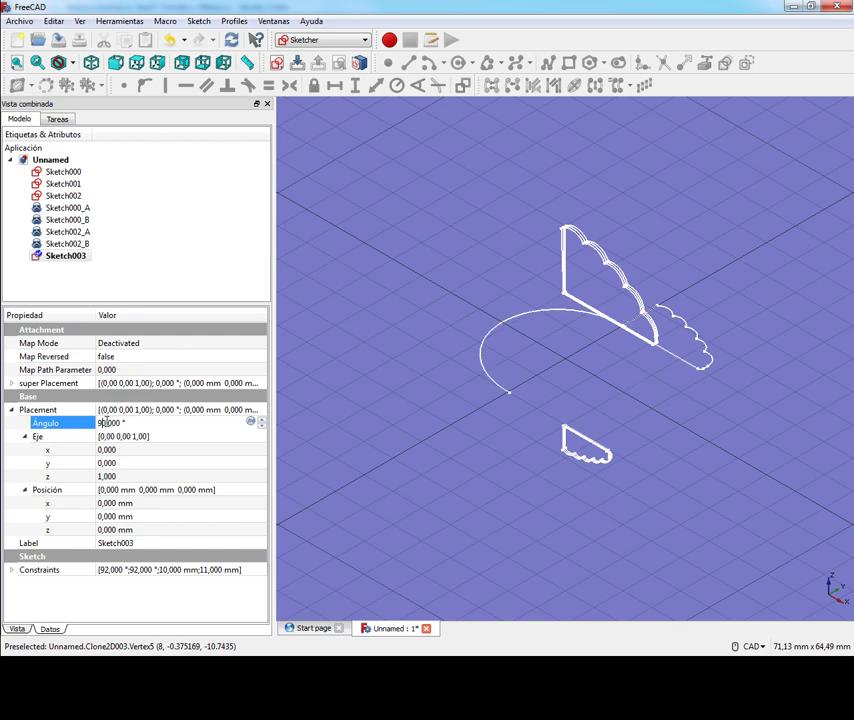
left_click(105, 463)
scroll(113, 462, "up", 1)
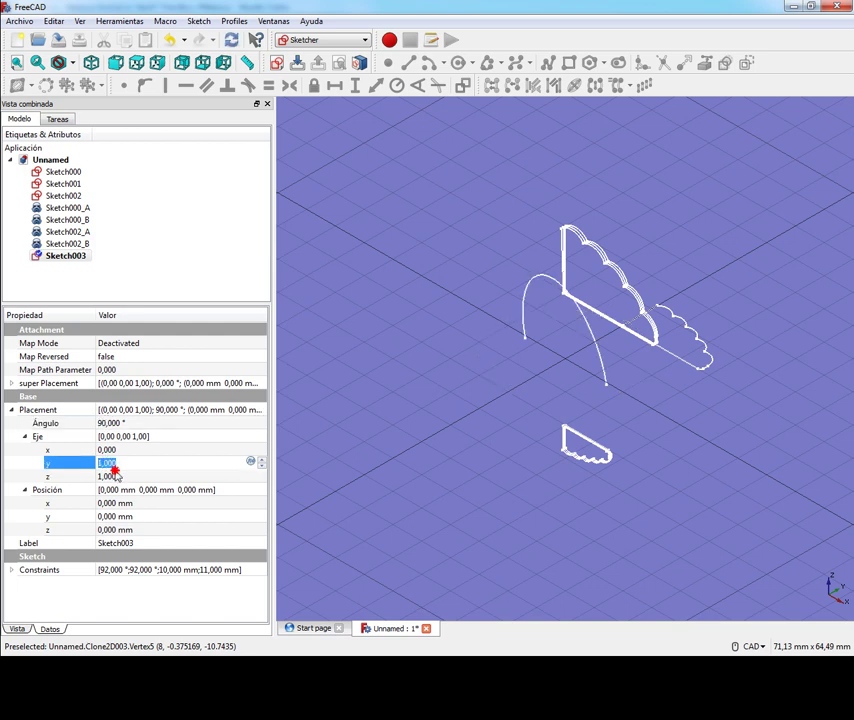
left_click(117, 476)
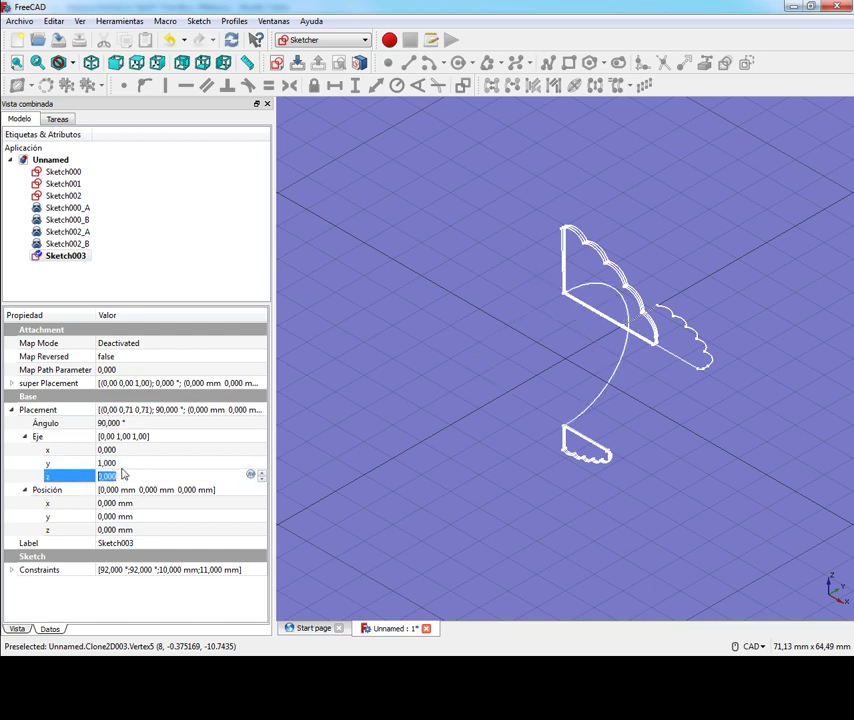
scroll(120, 475, "down", 1)
mouse_move(541, 490)
middle_mouse_down()
mouse_move(505, 427)
mouse_move(473, 454)
middle_mouse_up()
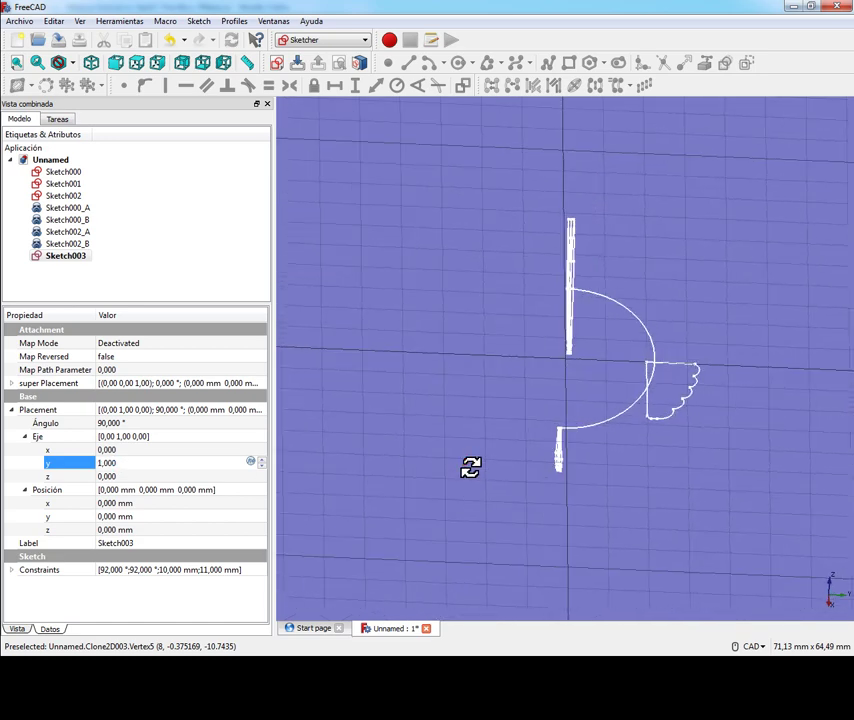
- Open and close Sketch001, then review its named constraint values such as alto_dedo
left_click(66, 196)
left_click(66, 186)
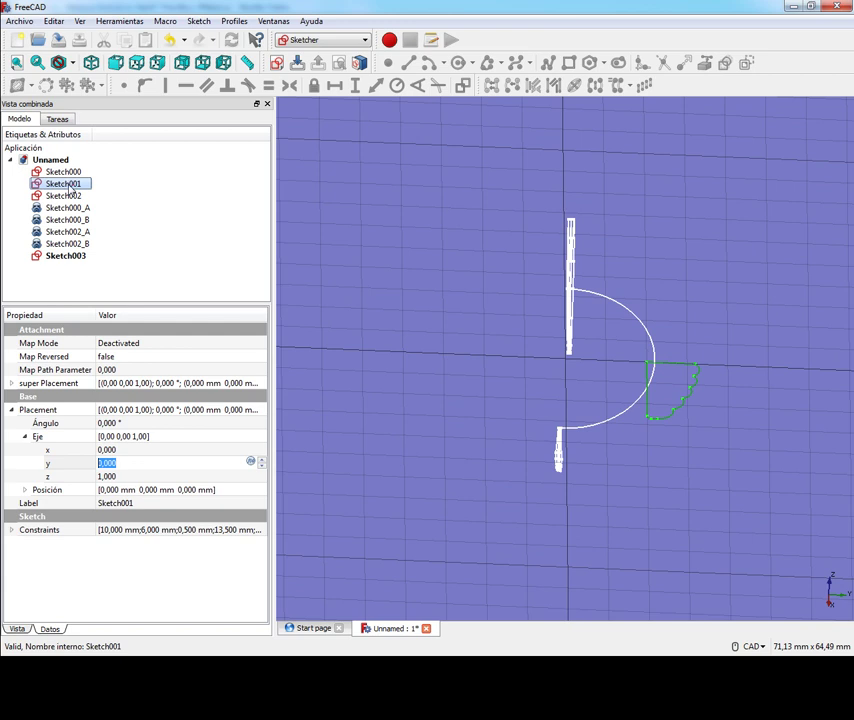
double_click(68, 188)
left_click(130, 148)
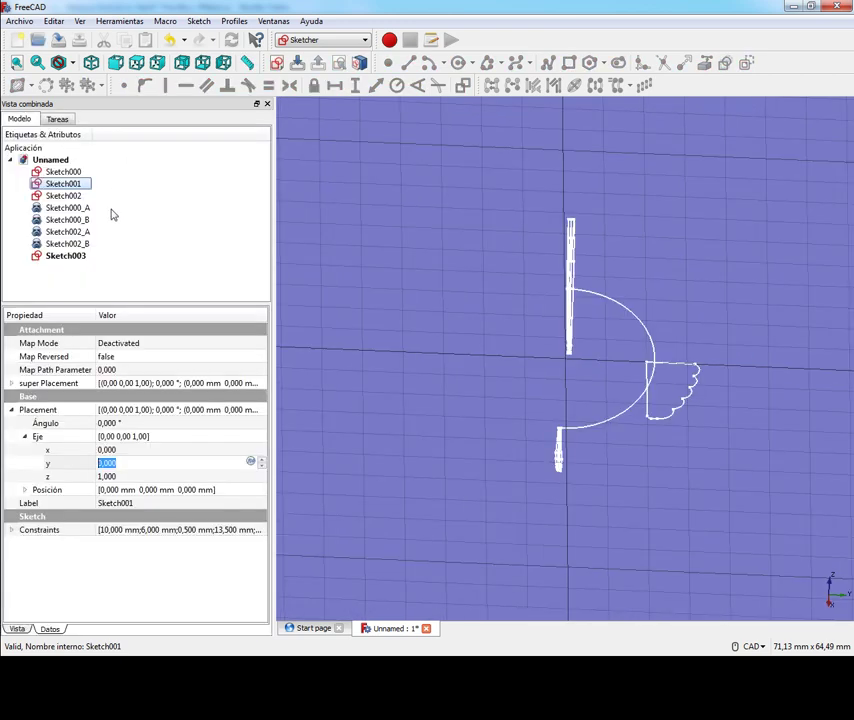
left_click(11, 530)
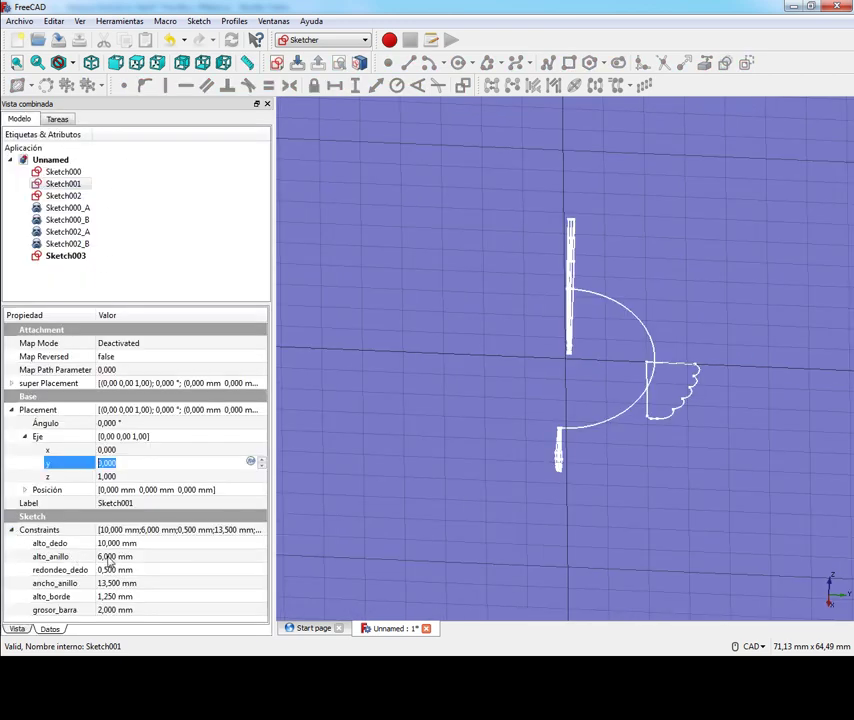
left_click(115, 543)
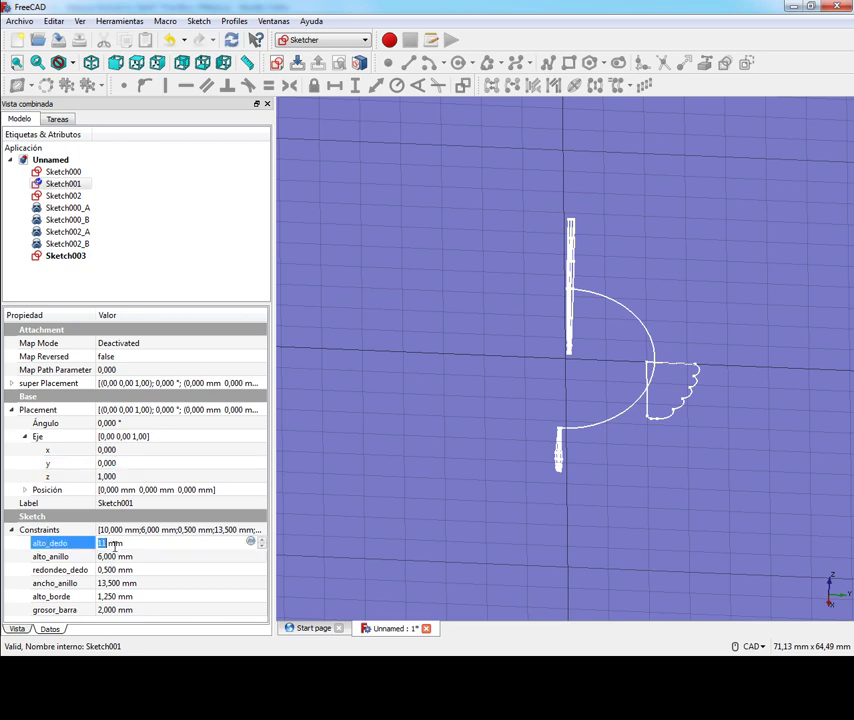
left_click(391, 537)
mouse_move(600, 414)
middle_mouse_down()
mouse_move(530, 429)
mouse_move(493, 405)
mouse_move(482, 412)
middle_mouse_up()
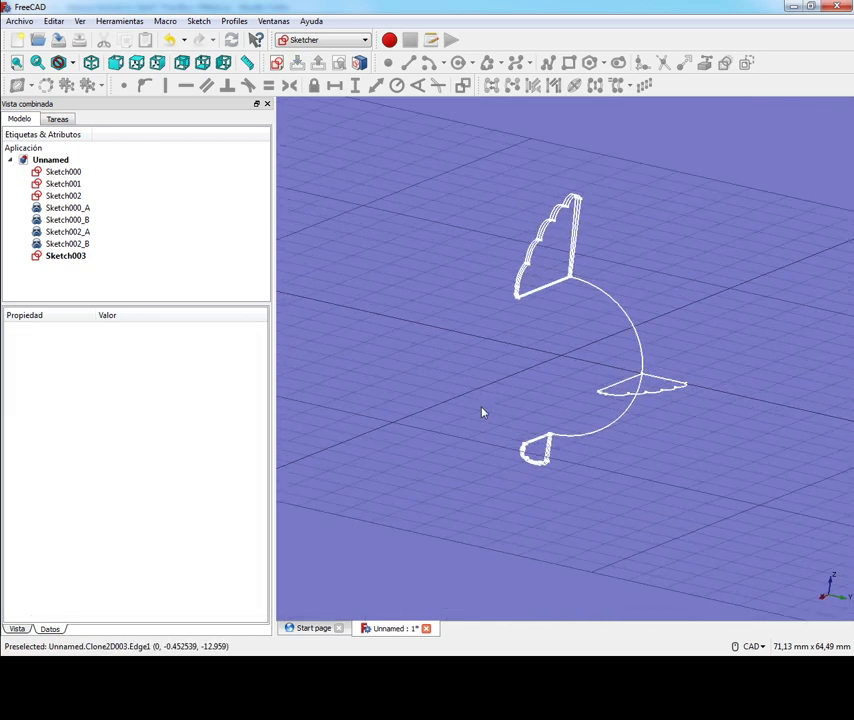
- Save the document as Anillo_pulgar.FCStd
left_click(64, 40)
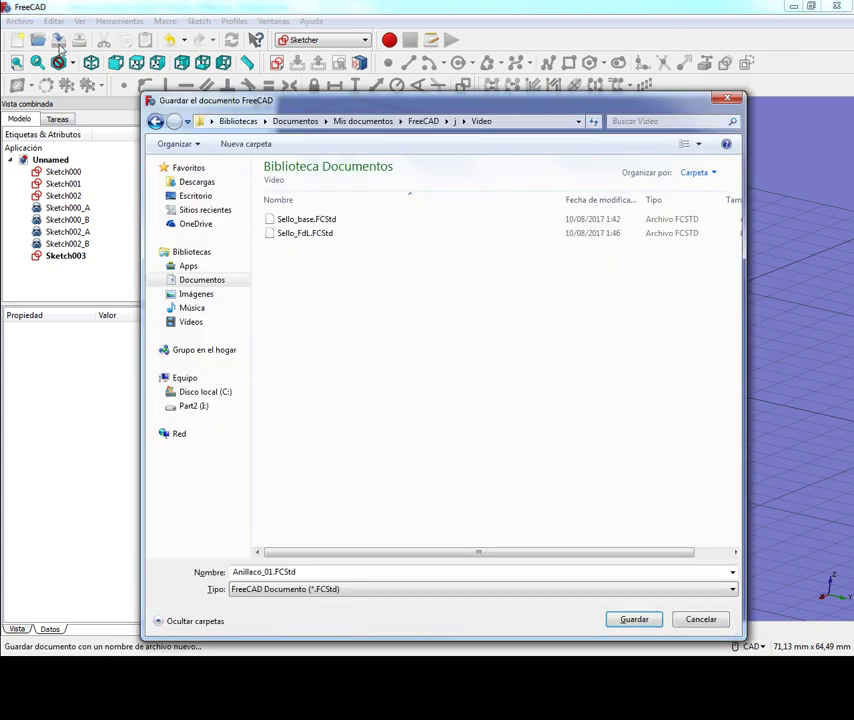
left_click(265, 572)
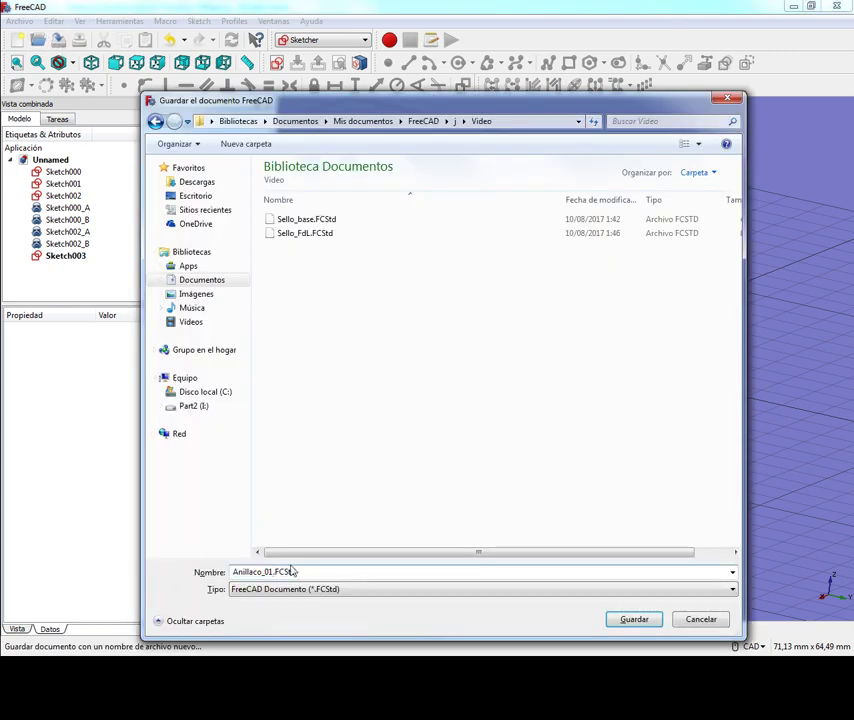
type("Ani")
key("Return")
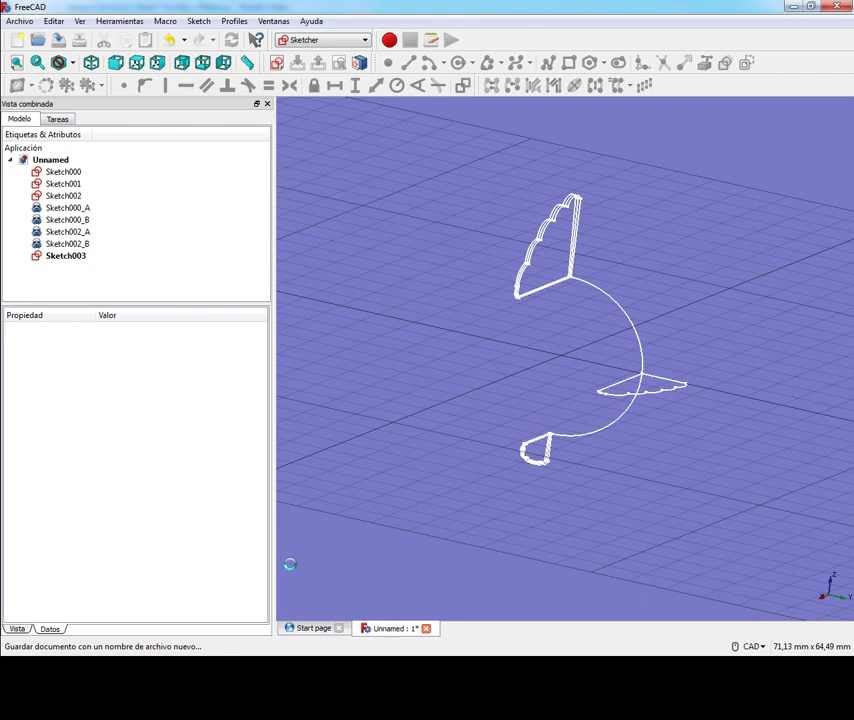
mouse_move(524, 337)
middle_mouse_down()
mouse_move(602, 368)
mouse_move(575, 356)
middle_mouse_up()
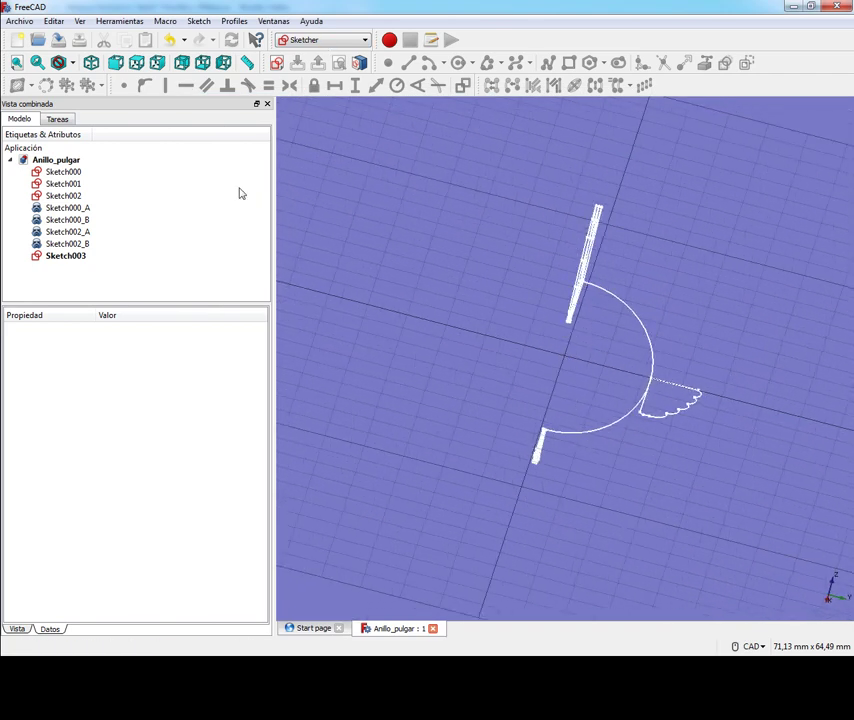
- In the Part workbench, add Sketch000_B, Sketch000_A, Sketch000, Sketch001 and Sketch002 as sweep profiles
left_click(306, 42)
left_click(300, 160)
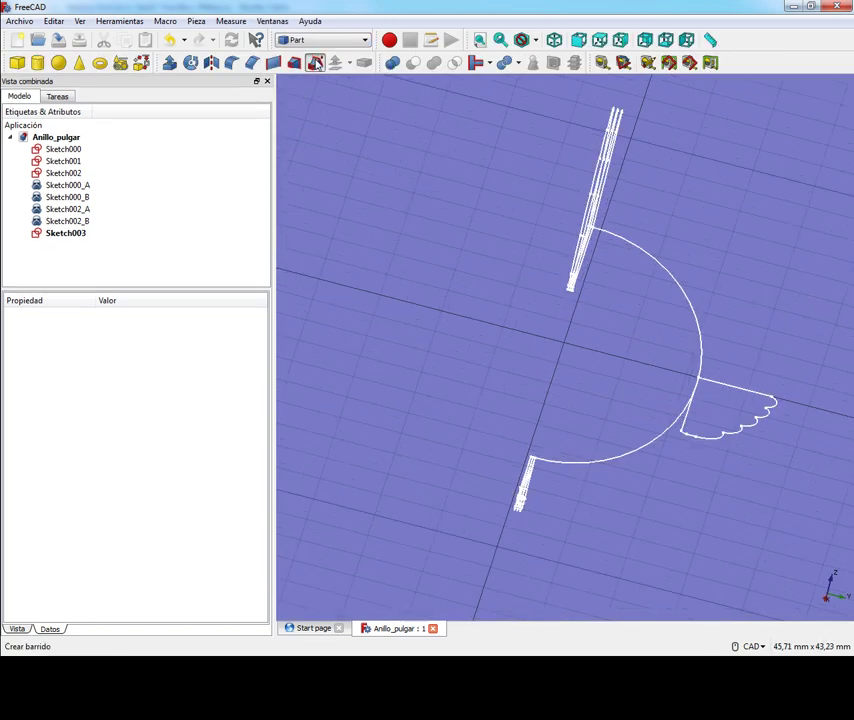
left_click(315, 62)
left_click(68, 241)
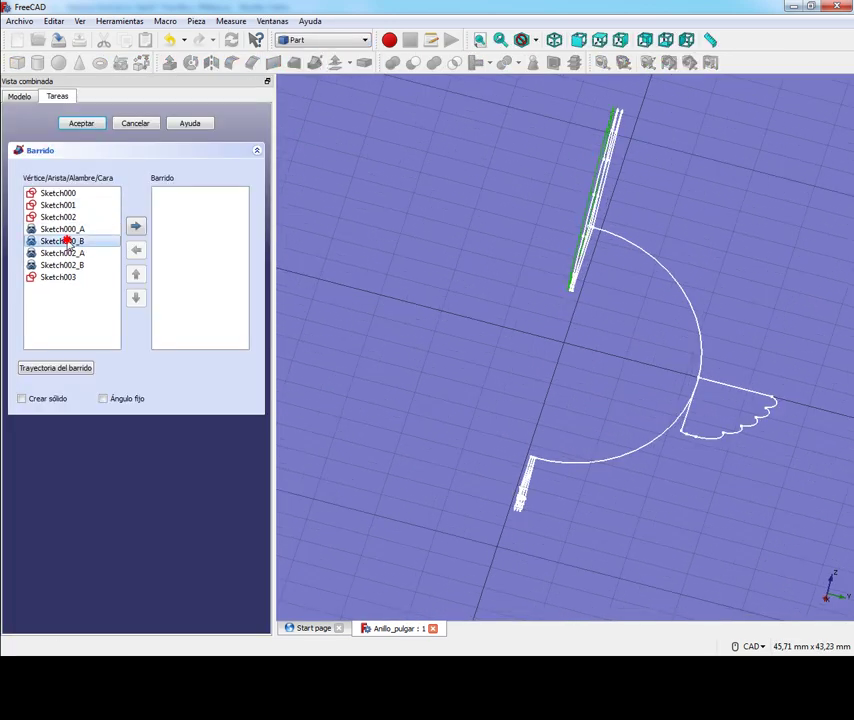
left_click(136, 226)
left_click(62, 229)
left_click(136, 226)
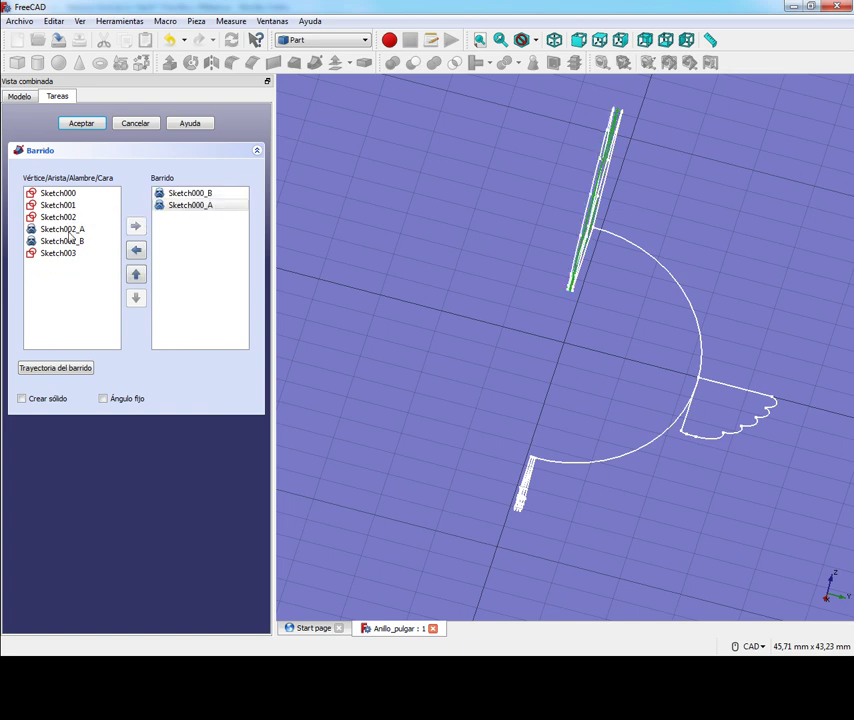
double_click(60, 193)
double_click(70, 194)
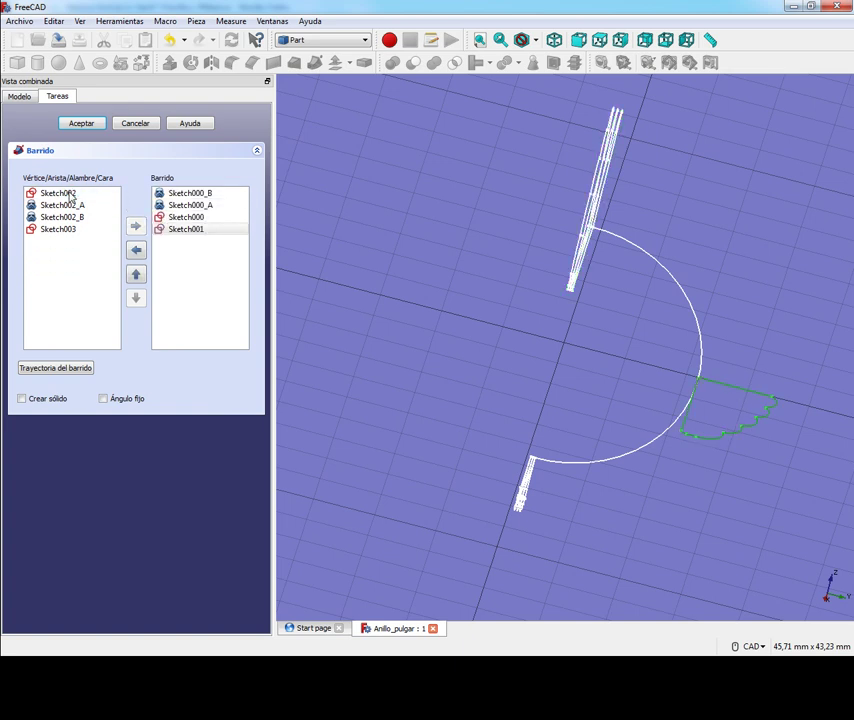
double_click(70, 194)
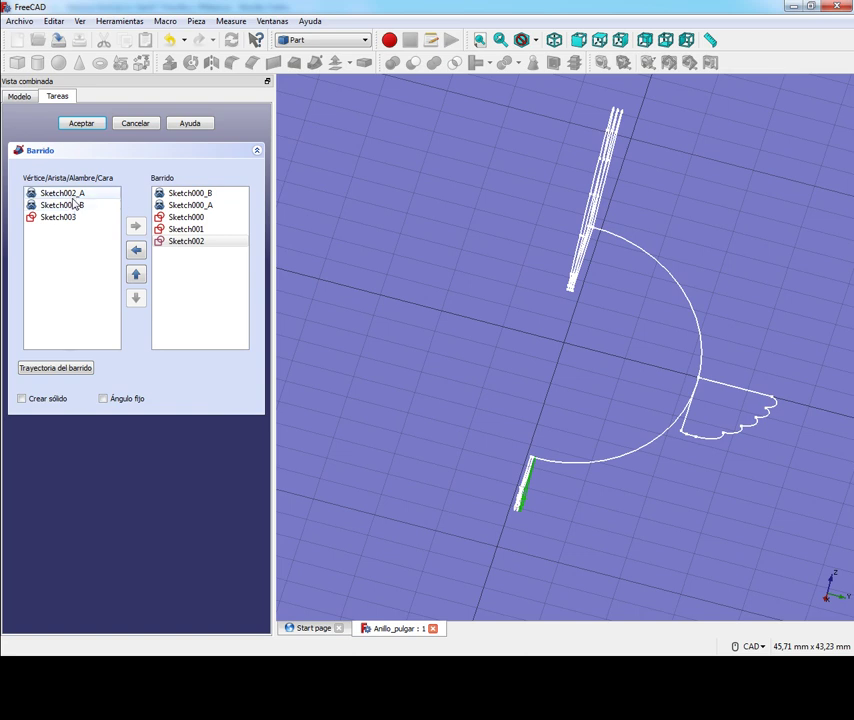
- Add Sketch002_A and Sketch002_B as profiles and set the semicircular arc as the sweep path
left_click(73, 219)
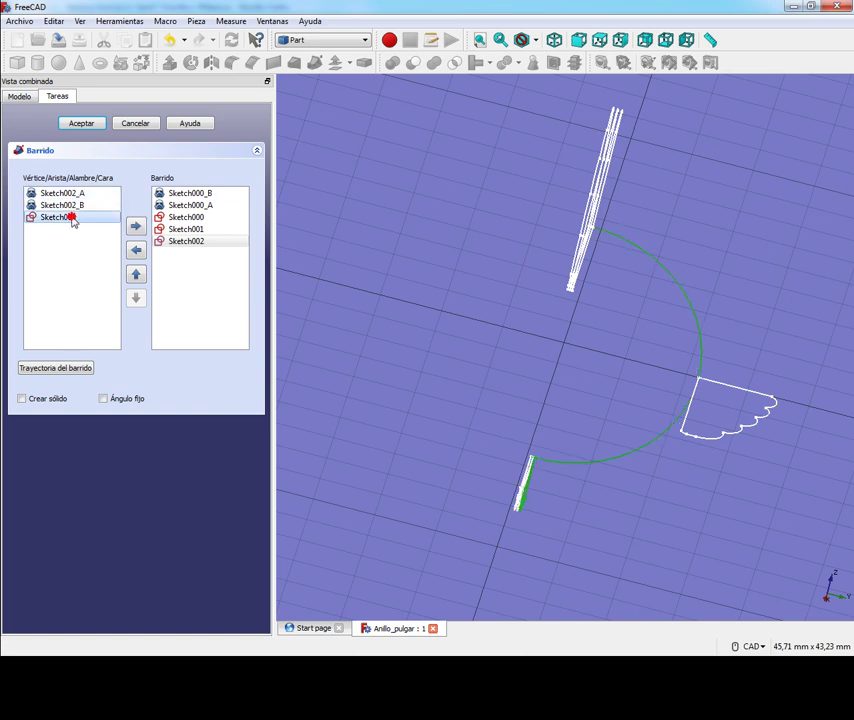
double_click(73, 219)
double_click(72, 193)
left_click(71, 196)
double_click(71, 196)
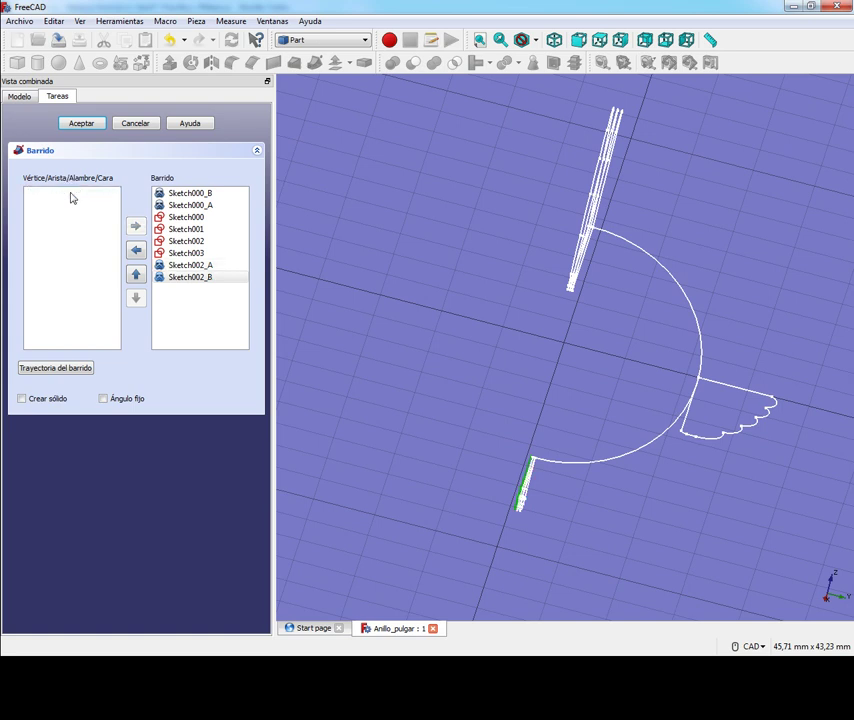
left_click(56, 368)
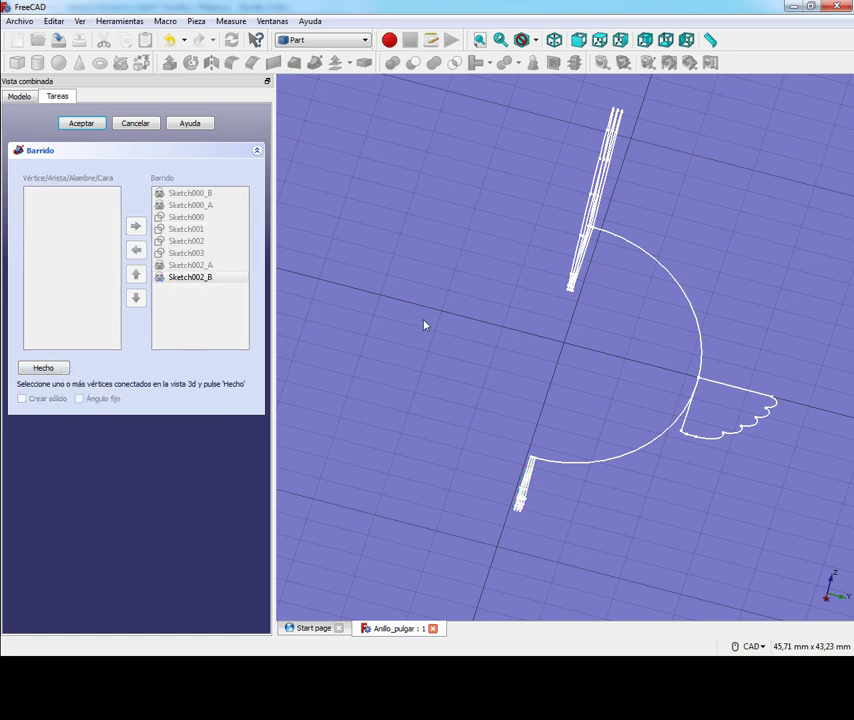
left_click(653, 263)
left_click(44, 369)
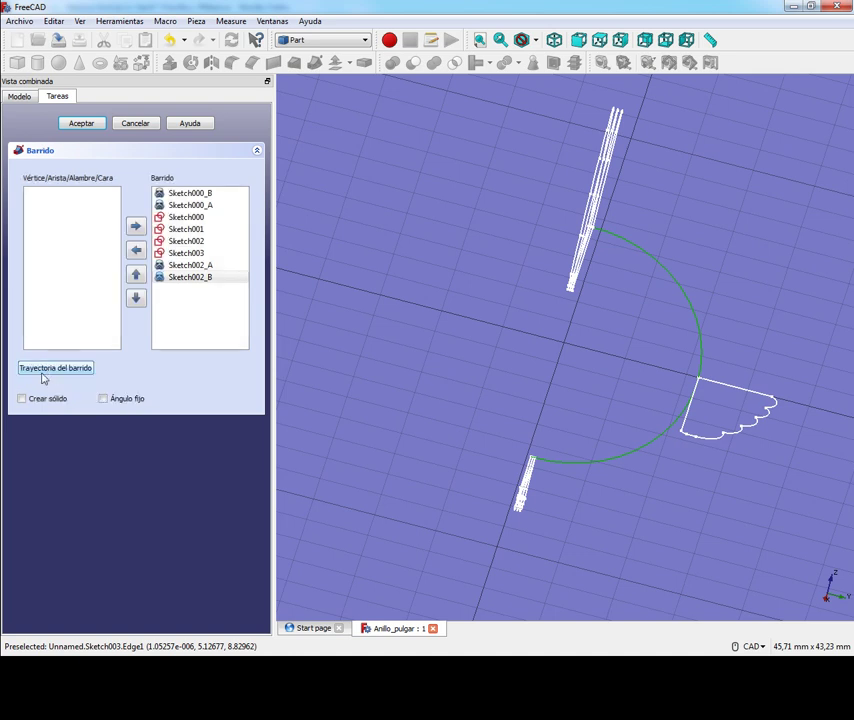
- After the invalid-selection error, remove Sketch003 from the profiles and create the solid sweep
left_click(78, 124)
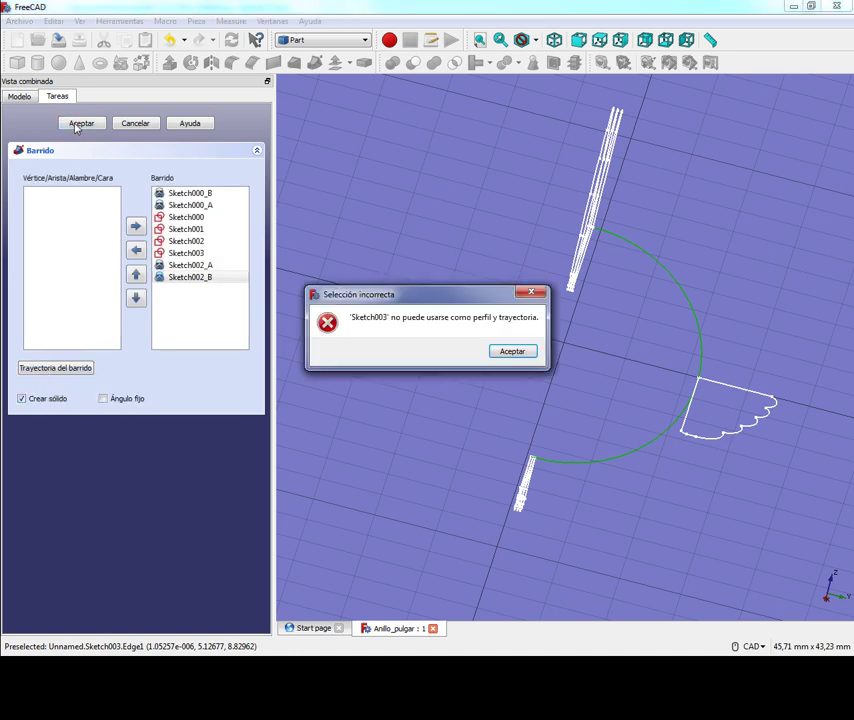
left_click(508, 352)
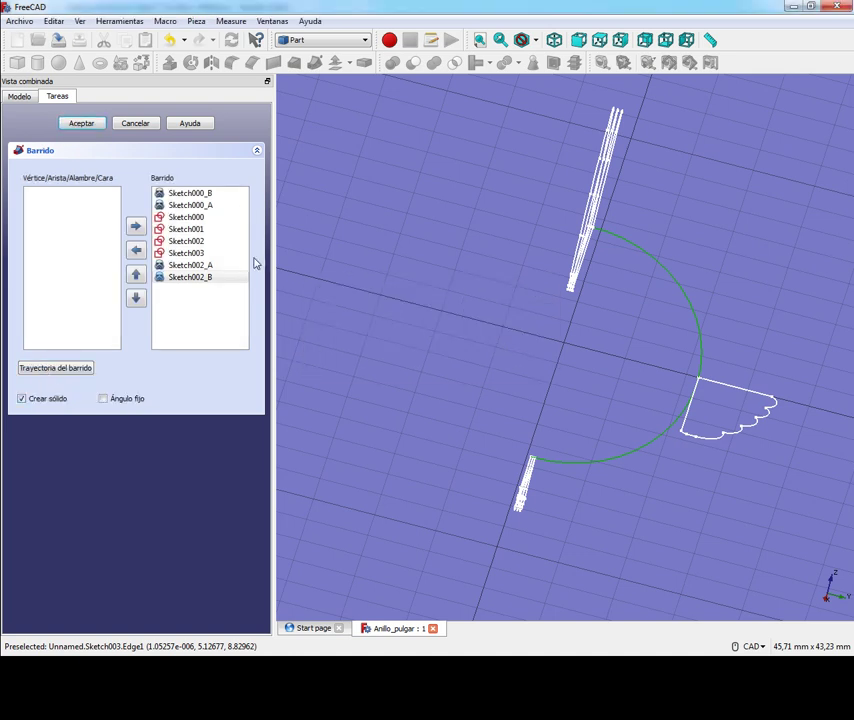
left_click(135, 250)
left_click(93, 126)
mouse_move(705, 406)
middle_mouse_down()
mouse_move(735, 312)
mouse_move(737, 348)
mouse_move(593, 332)
mouse_move(585, 356)
mouse_move(557, 368)
middle_mouse_up()
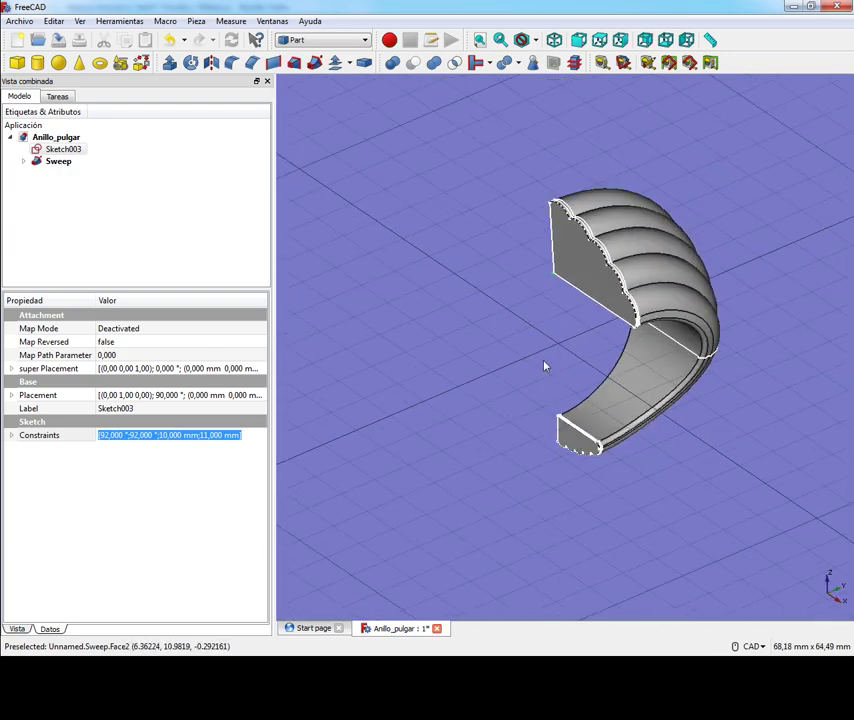
- Add a Part box, Cubo, sized 40 × 40 × 500 mm
left_click(17, 63)
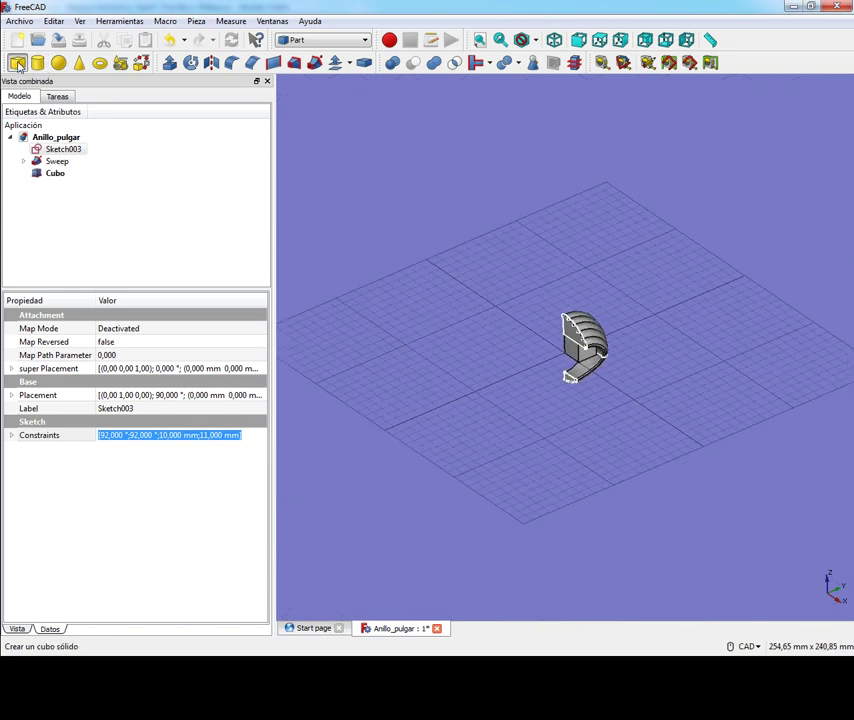
scroll(553, 347, "up", 3)
scroll(545, 347, "up", 3)
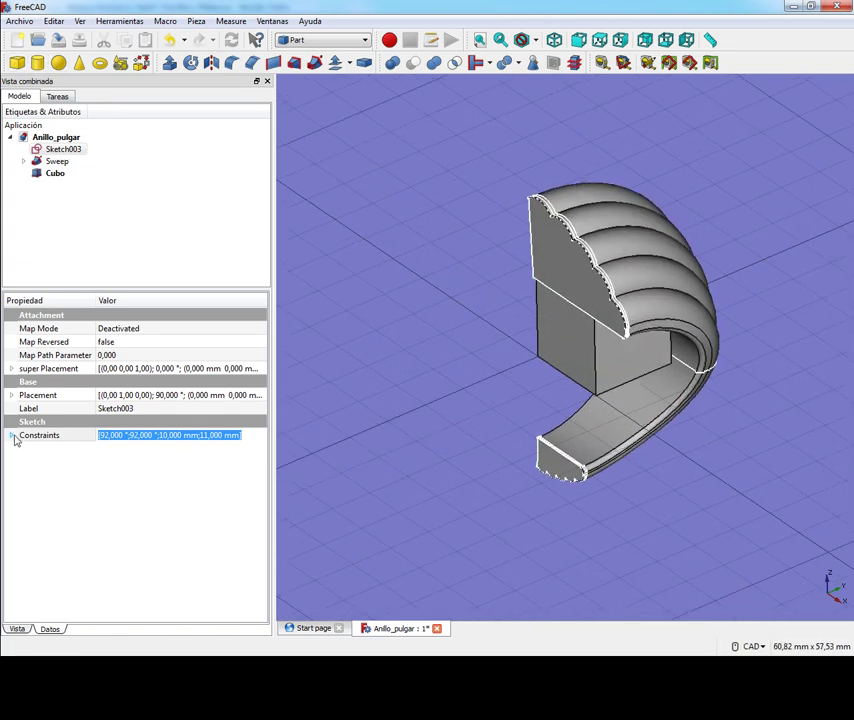
left_click(54, 174)
left_click(101, 436)
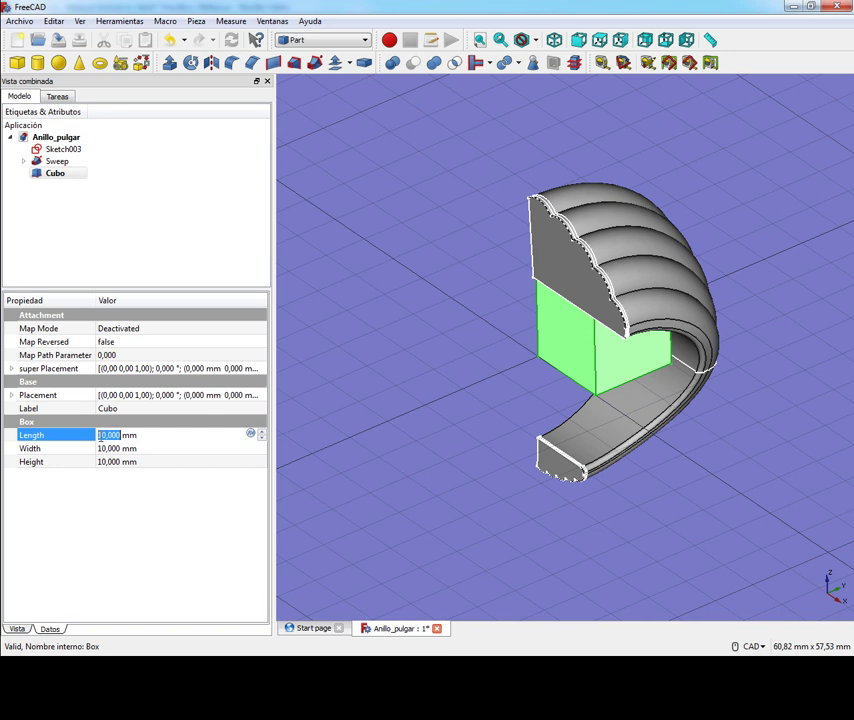
type("4")
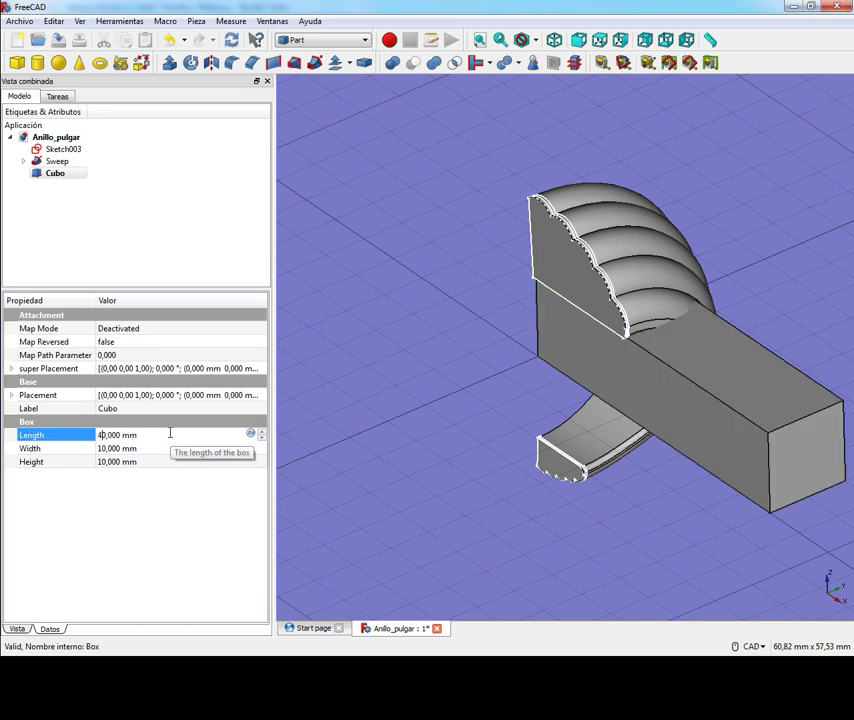
left_click(106, 450)
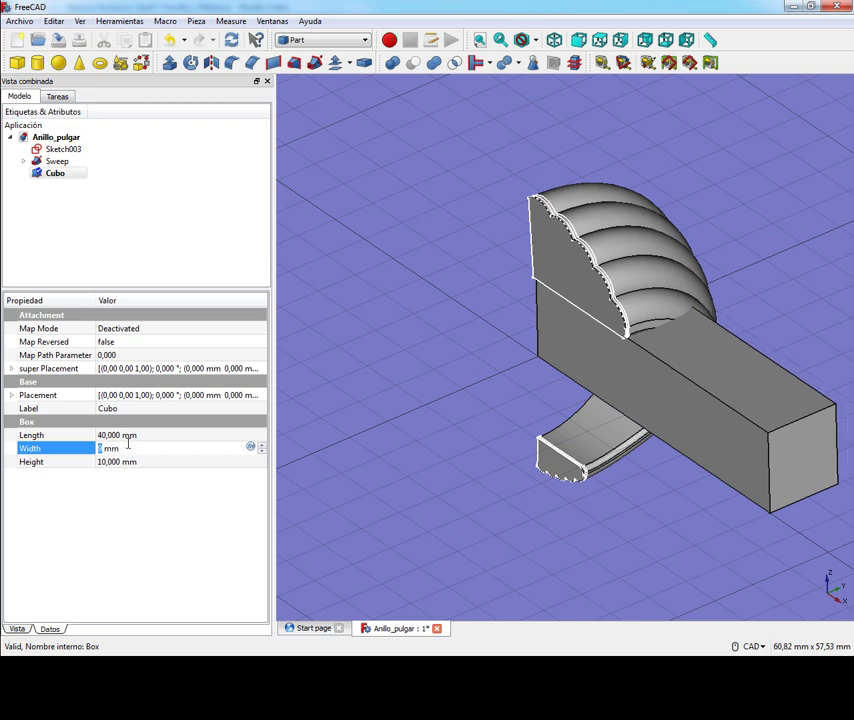
type("40")
key("Tab")
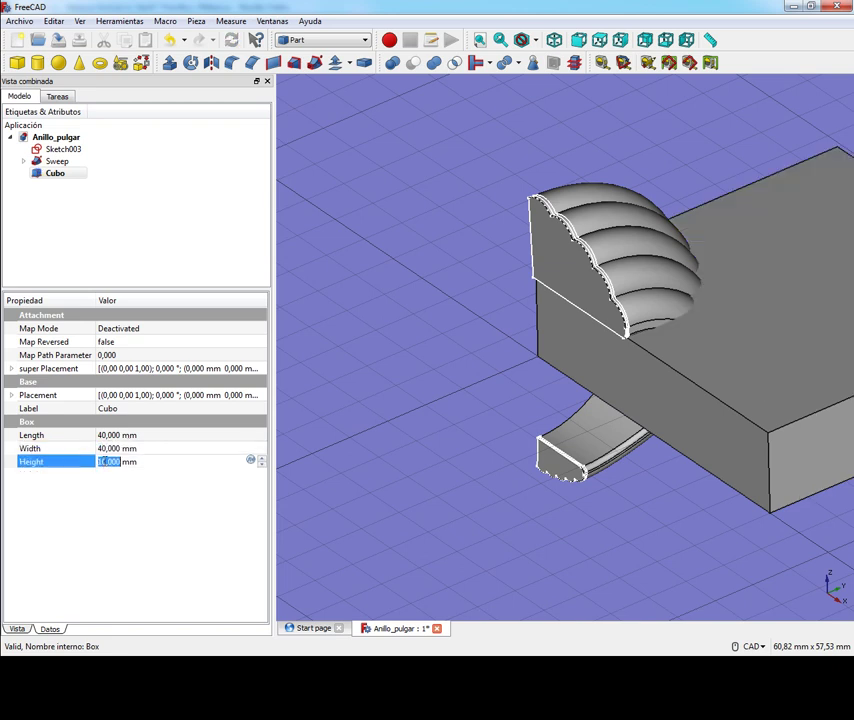
type("100")
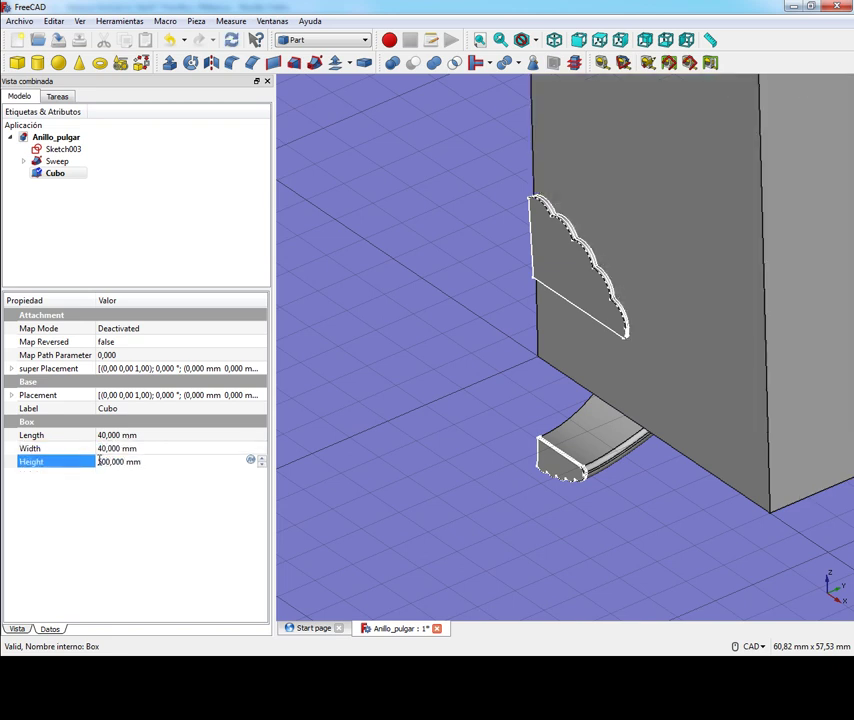
- Position Cubo at x −10 mm and z −20 mm in its placement
left_click(14, 397)
left_click(25, 435)
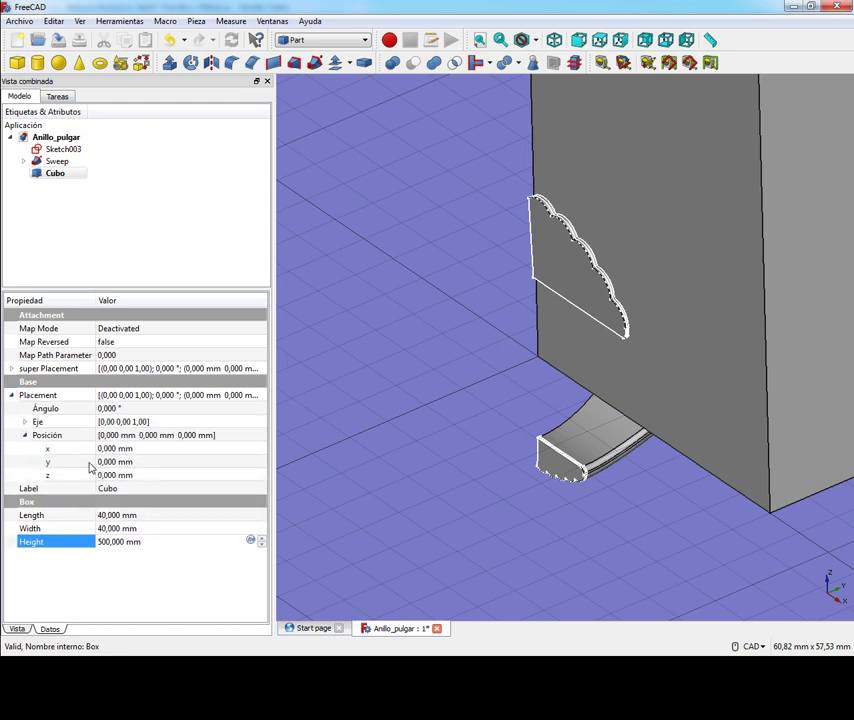
left_click(110, 448)
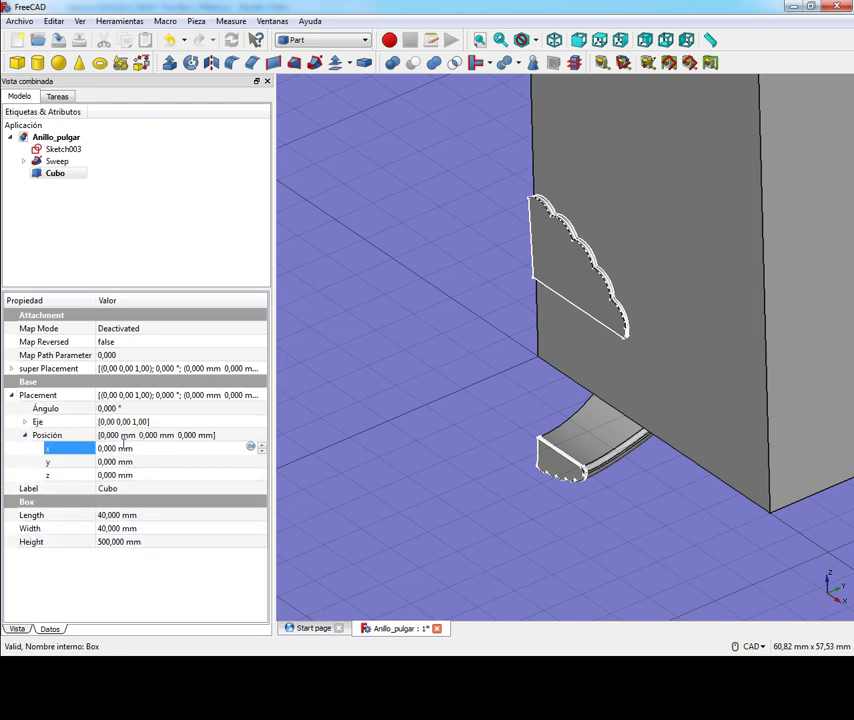
type("-100")
key("BackSpace")
key("Tab")
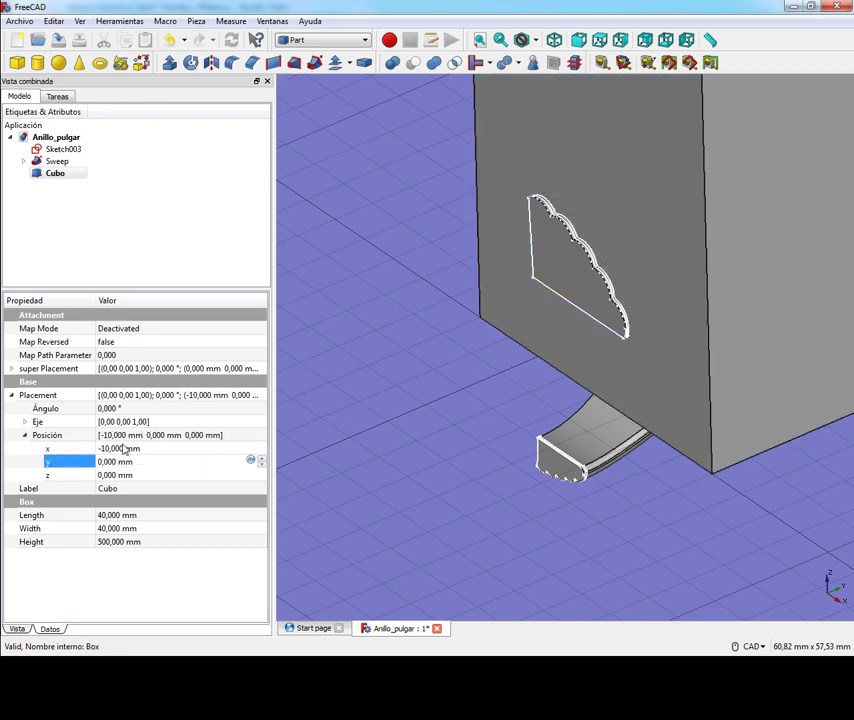
key("Tab")
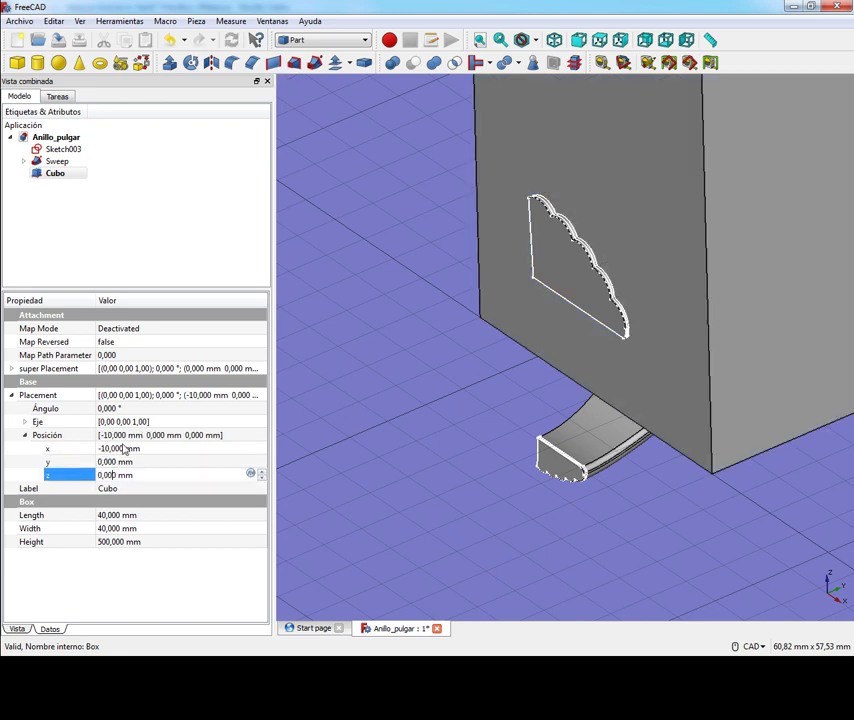
type("-2")
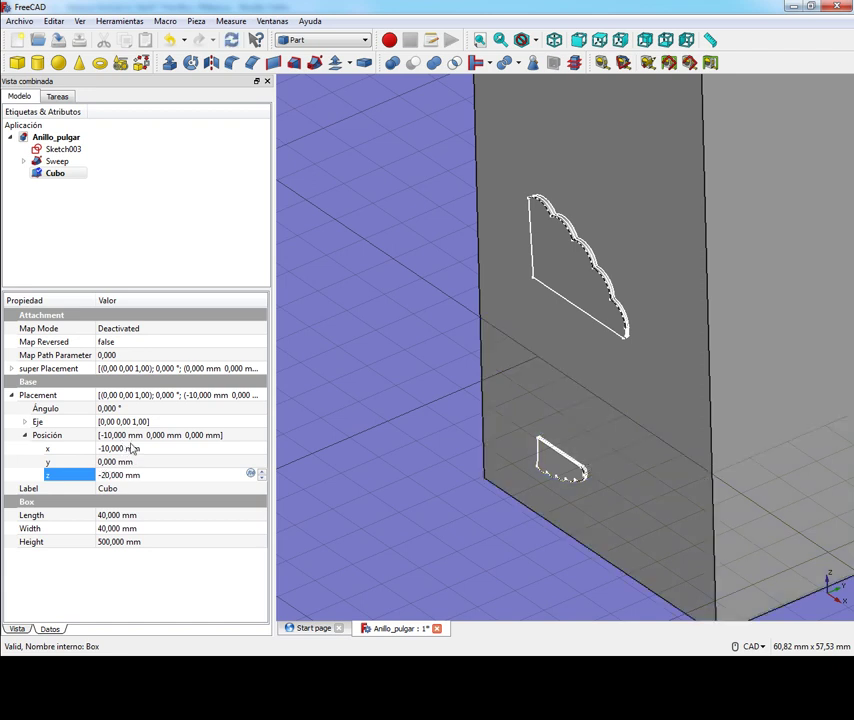
left_click(389, 334)
scroll(465, 375, "down", 2)
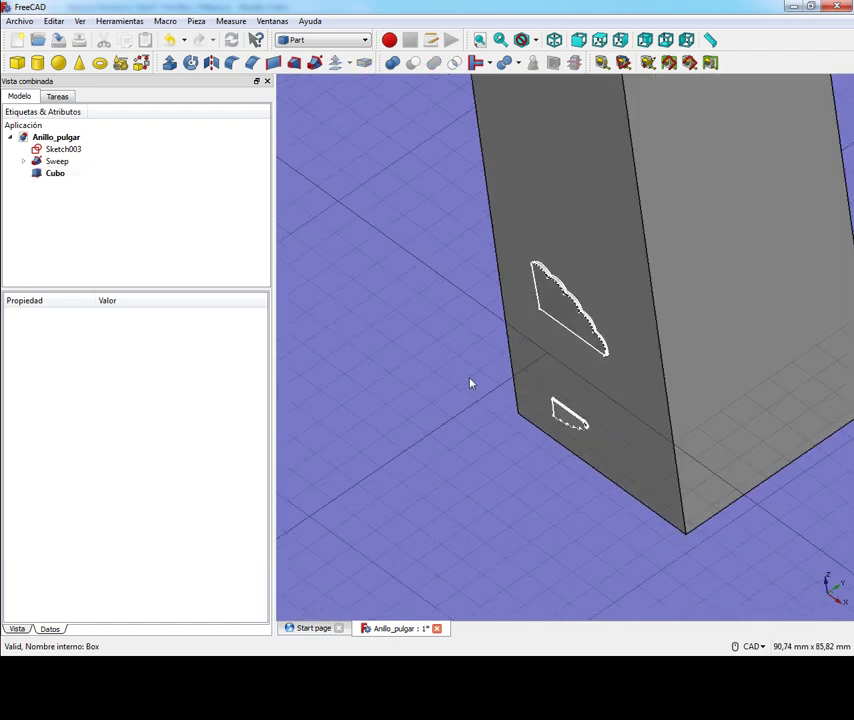
- Change Cubo's height to 40 mm
scroll(467, 392, "down", 2)
left_click(55, 173)
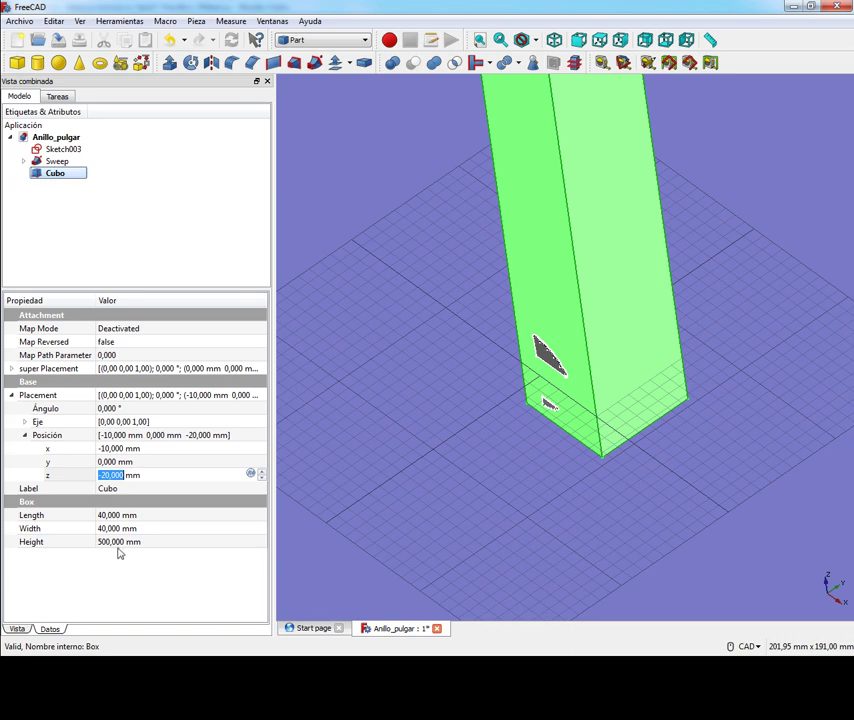
left_click(108, 542)
type("40")
key("Return")
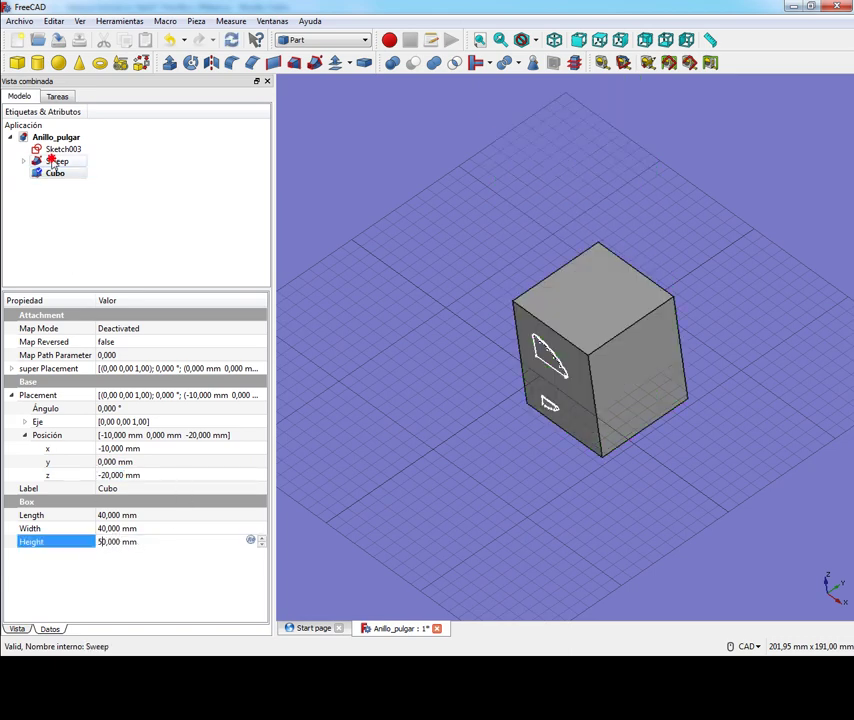
- Intersect the Sweep with Cubo to create the Common solid
left_click(55, 161)
left_click(70, 174, "ctrl")
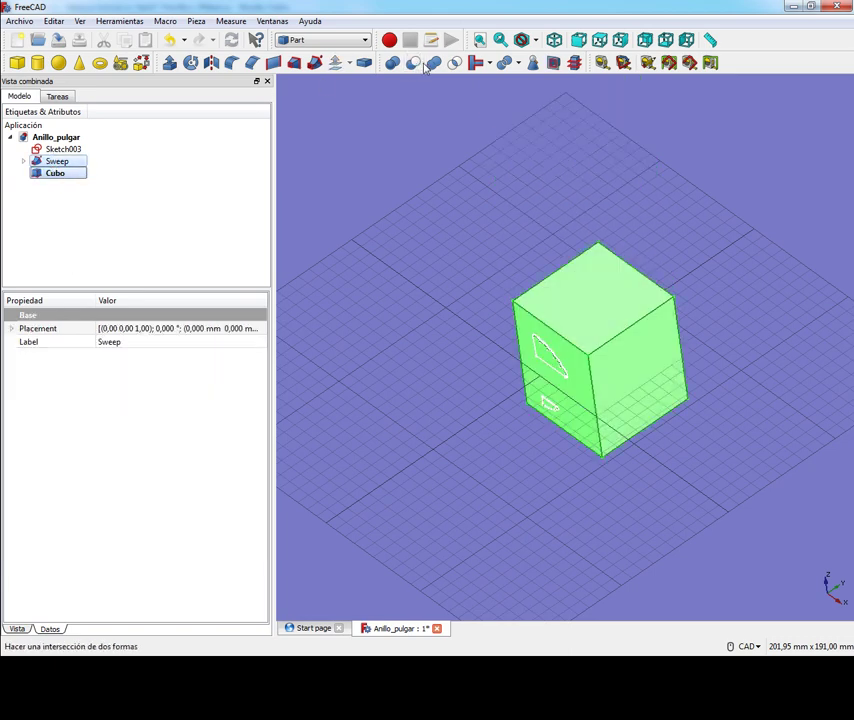
left_click(454, 62)
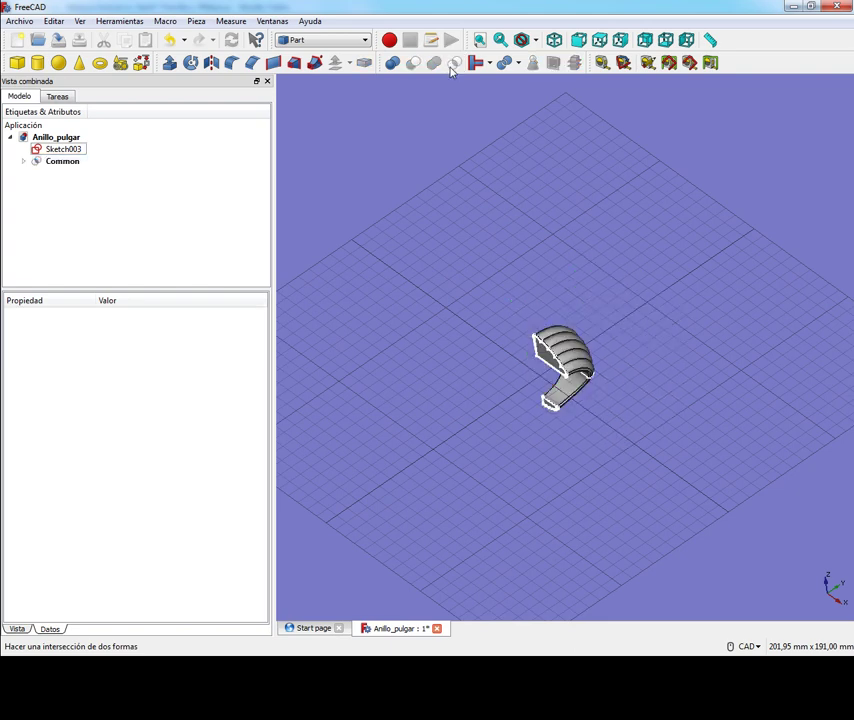
- Under Common, select the profile sketches and Sketch003, then select everything from Common through Cubo
scroll(560, 365, "down", 5)
scroll(534, 333, "up", 1)
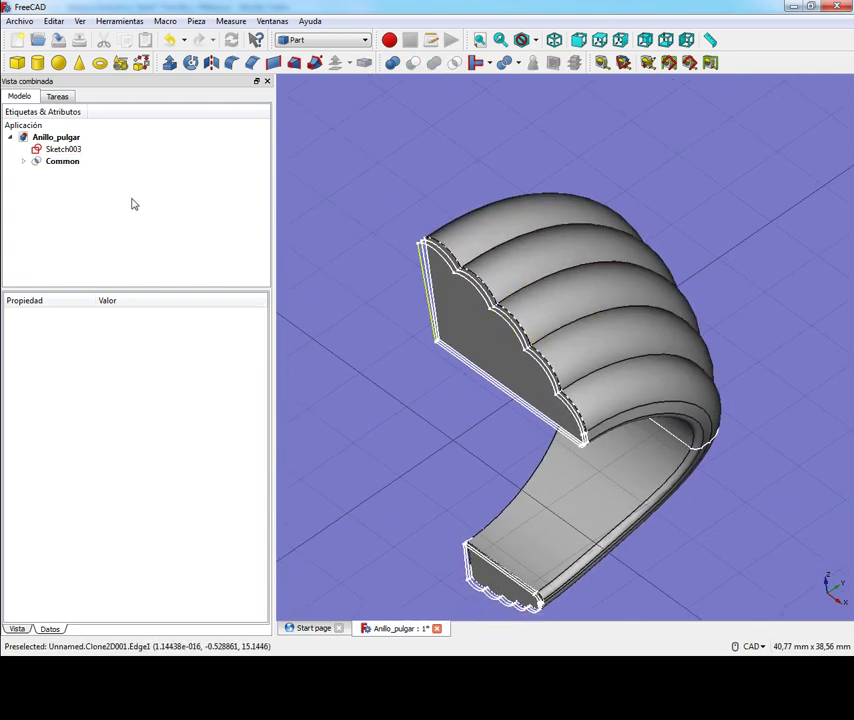
left_click(23, 161)
left_click(67, 188)
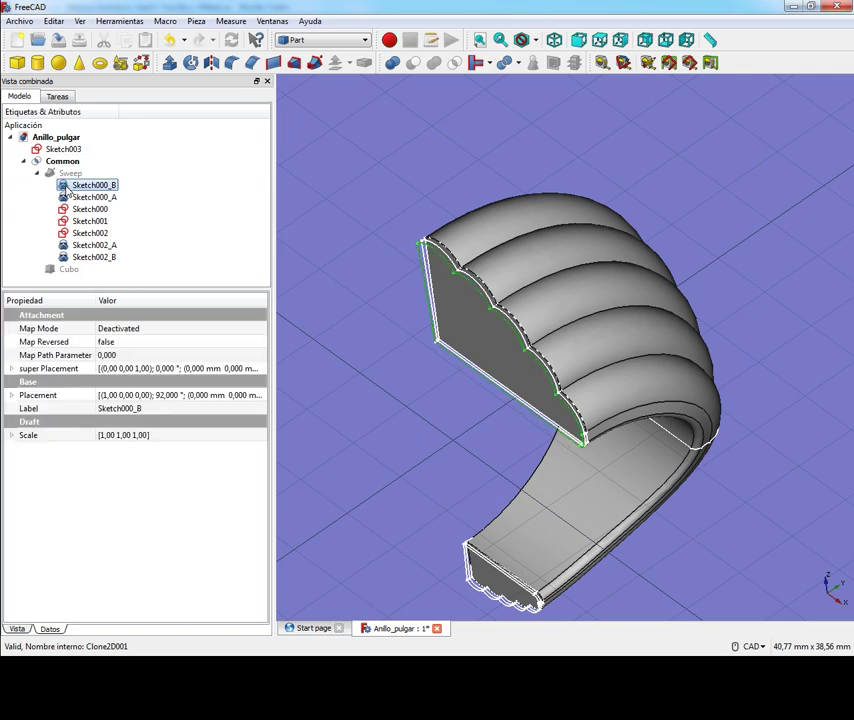
left_click(77, 257, "shift")
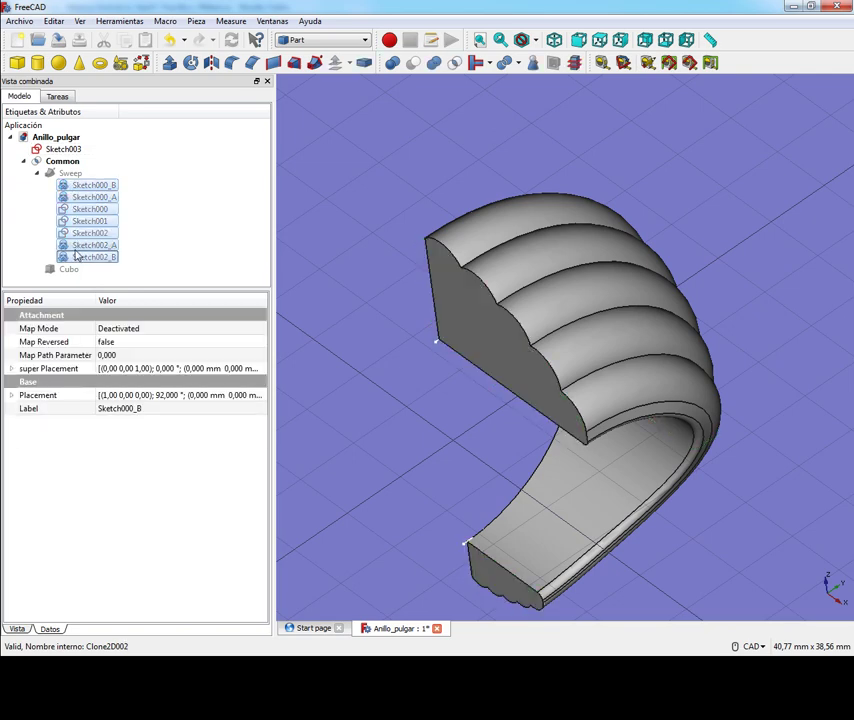
left_click(63, 149)
mouse_move(349, 354)
middle_mouse_down()
mouse_move(426, 342)
mouse_move(389, 368)
middle_mouse_up()
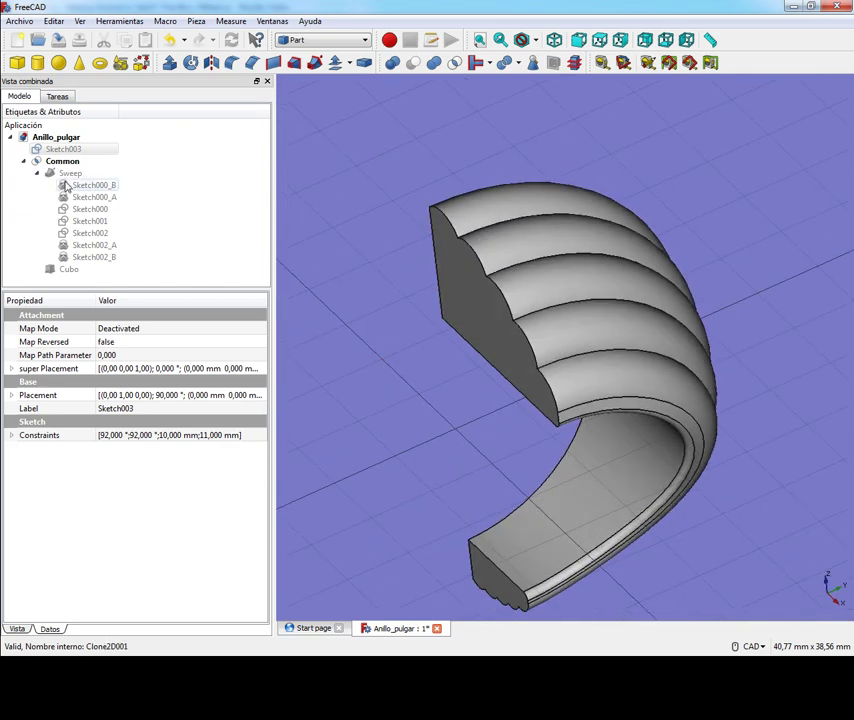
left_click(63, 162)
left_click(68, 269, "shift")
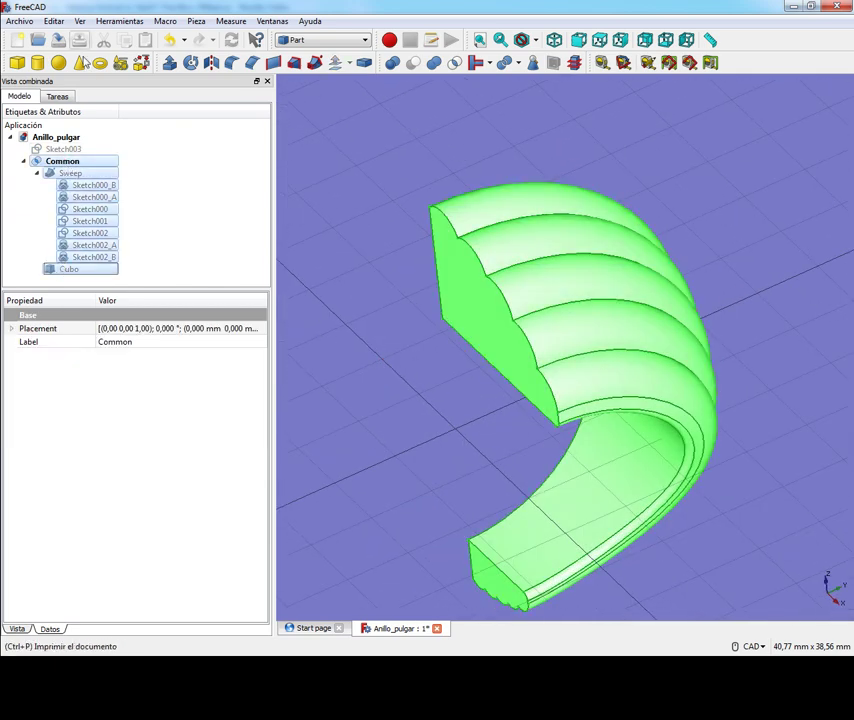
left_click(53, 21)
- Duplicate Common without its dependencies and rotate the Common001 copy by 180°
left_click(81, 118)
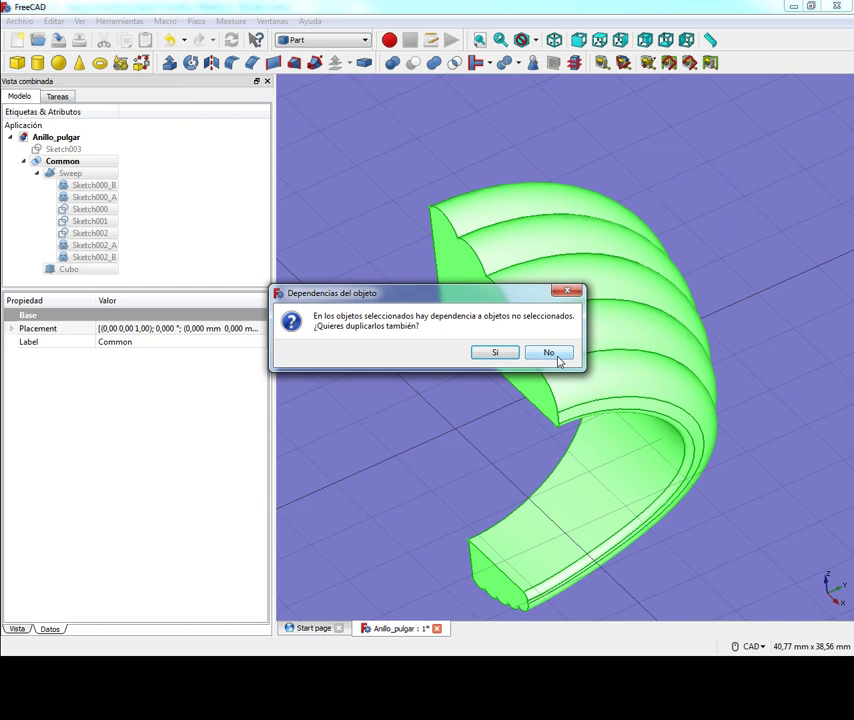
left_click(549, 353)
left_click(183, 279)
left_click(83, 281)
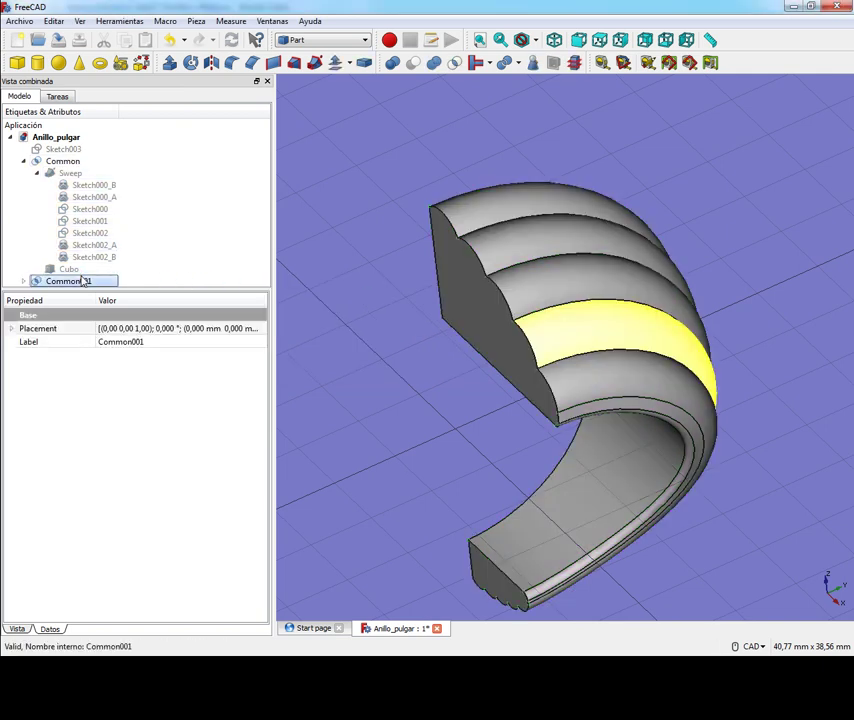
left_click(24, 281)
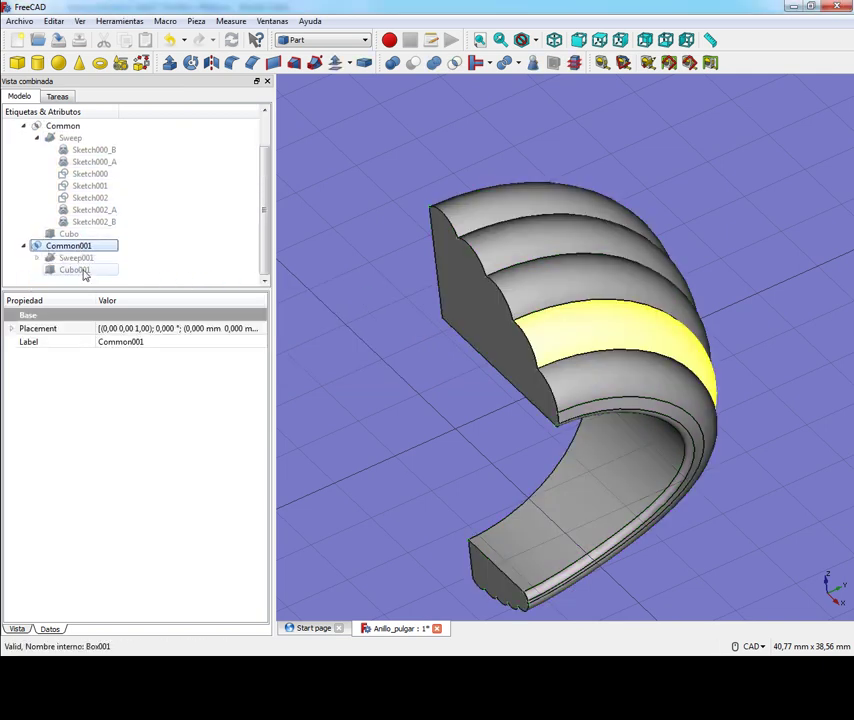
left_click(12, 329)
double_click(83, 343)
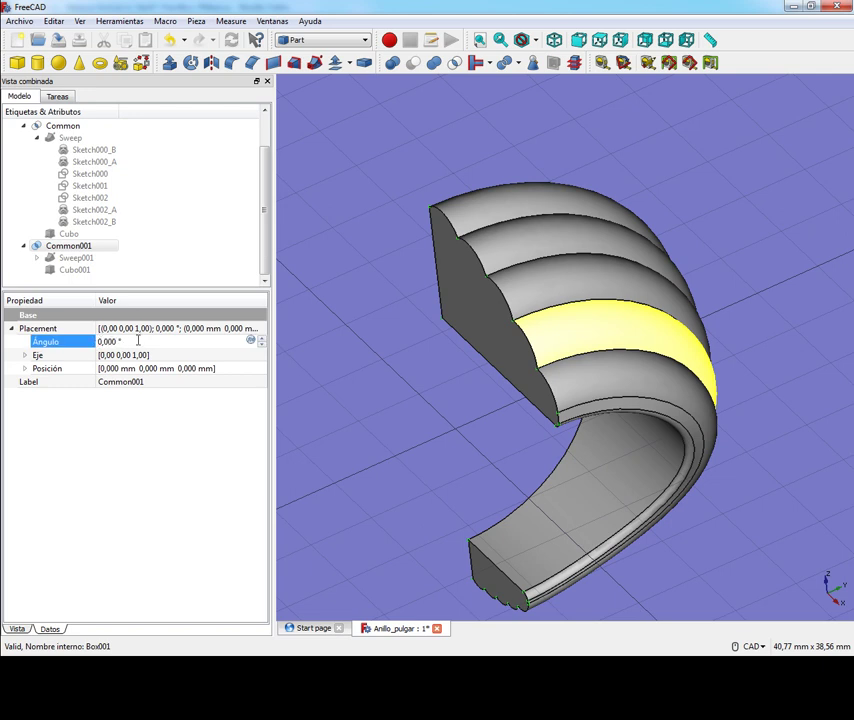
type("180")
mouse_move(492, 152)
middle_mouse_down()
mouse_move(556, 442)
mouse_move(755, 376)
mouse_move(711, 378)
middle_mouse_up()
- Set Sketch005's redondeo_dedo constraint to 1 mm and orbit to inspect the ring
left_click(37, 258)
scroll(67, 268, "down", 2)
left_click(80, 234)
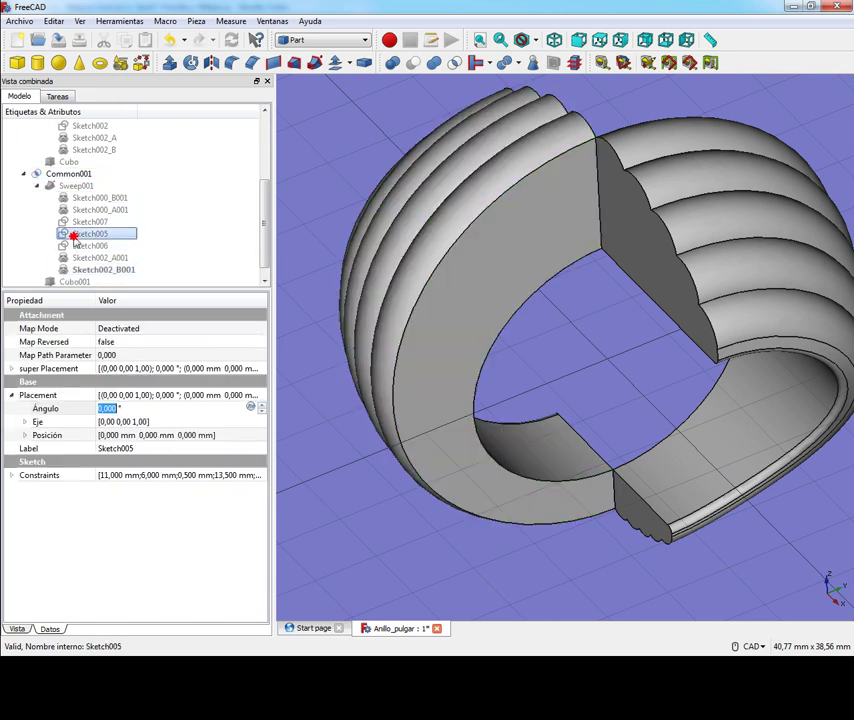
left_click(10, 476)
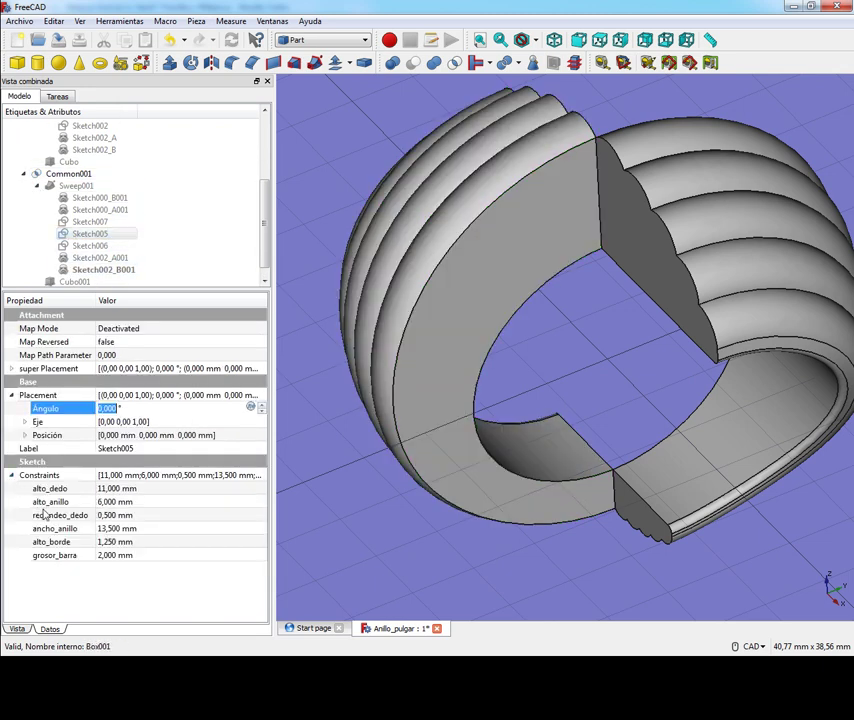
left_click(108, 515)
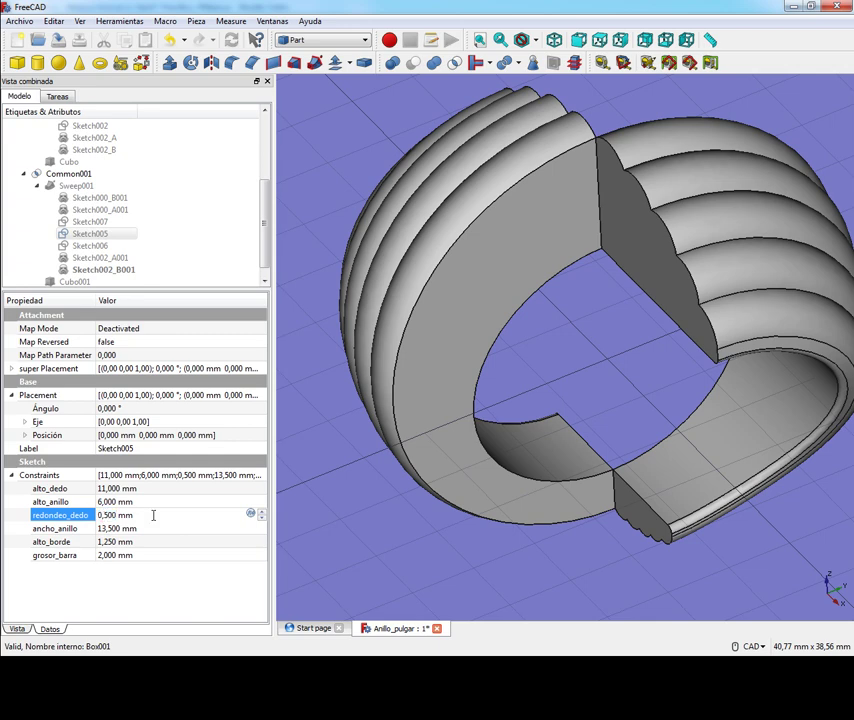
middle_click_drag(505, 472, 629, 450)
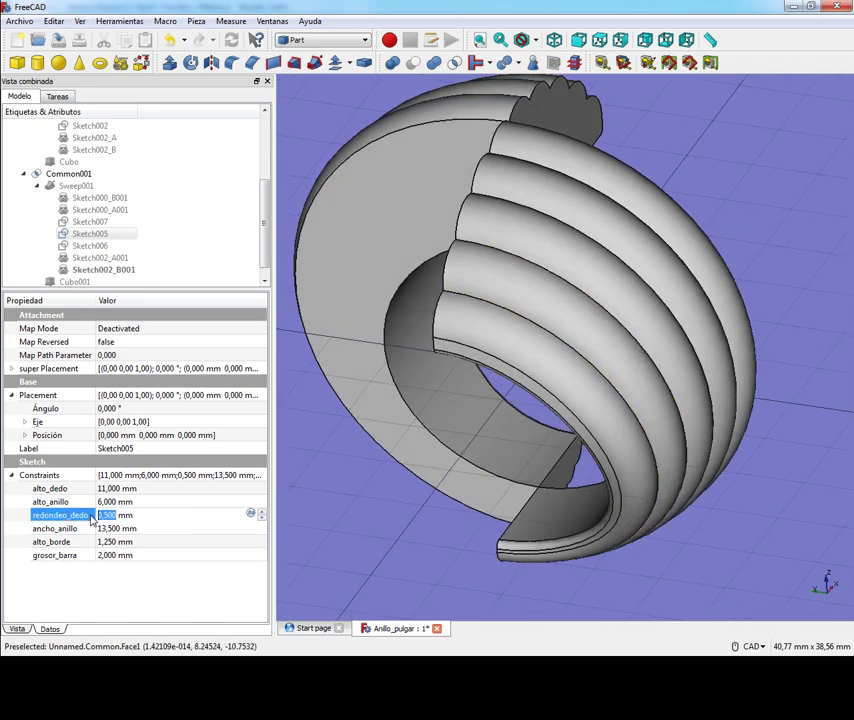
type("1")
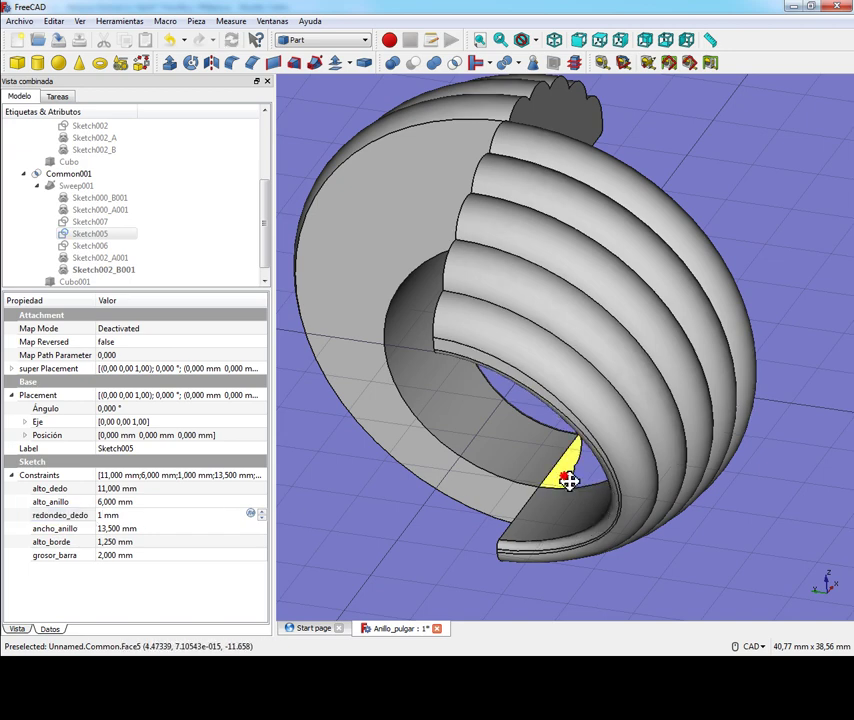
middle_click_drag(568, 480, 640, 420)
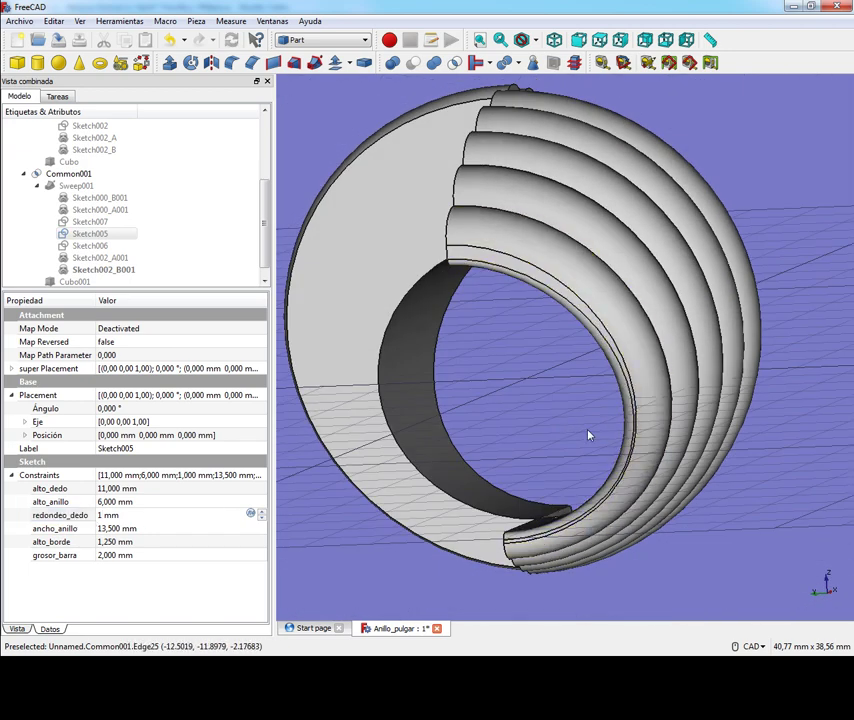
middle_click_drag(589, 436, 549, 473)
scroll(549, 473, "down", 5)
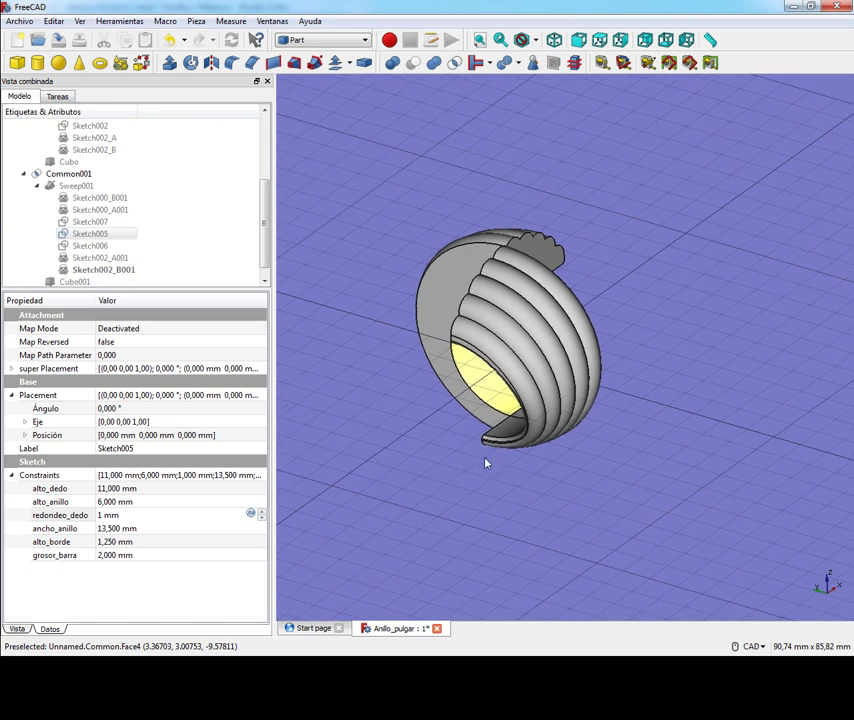
scroll(27, 189, "up", 3)
left_click(24, 162)
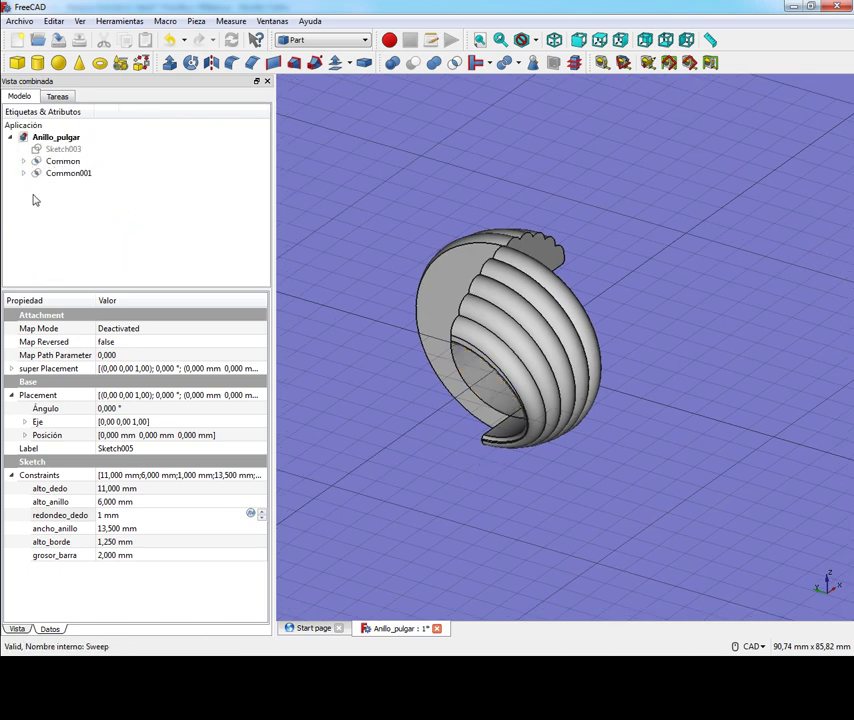
- Mirror Common001 across the YZ plane, then delete that unwanted mirror
left_click(54, 174)
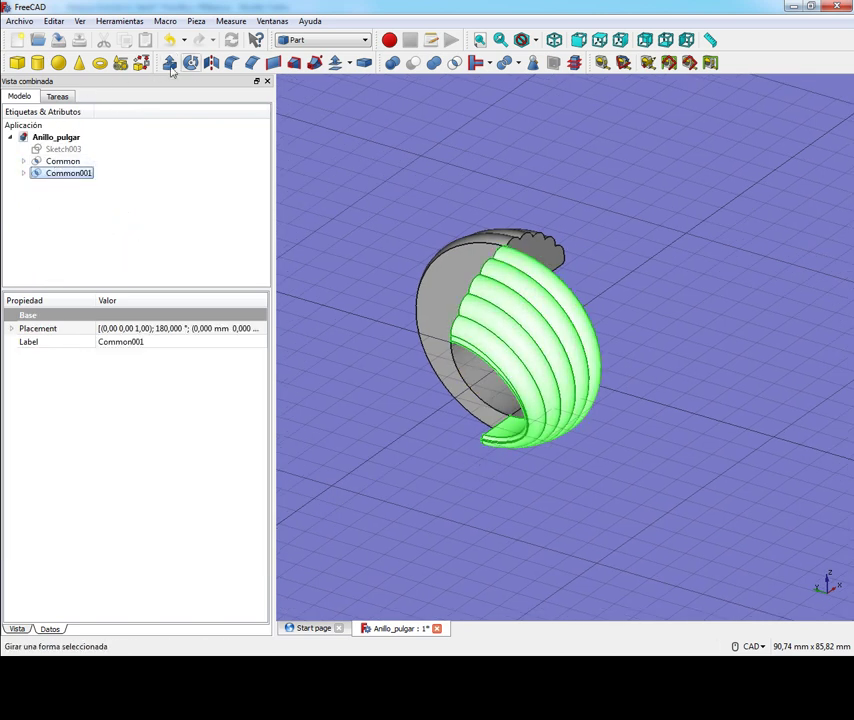
left_click(211, 62)
left_click(140, 306)
left_click(155, 333)
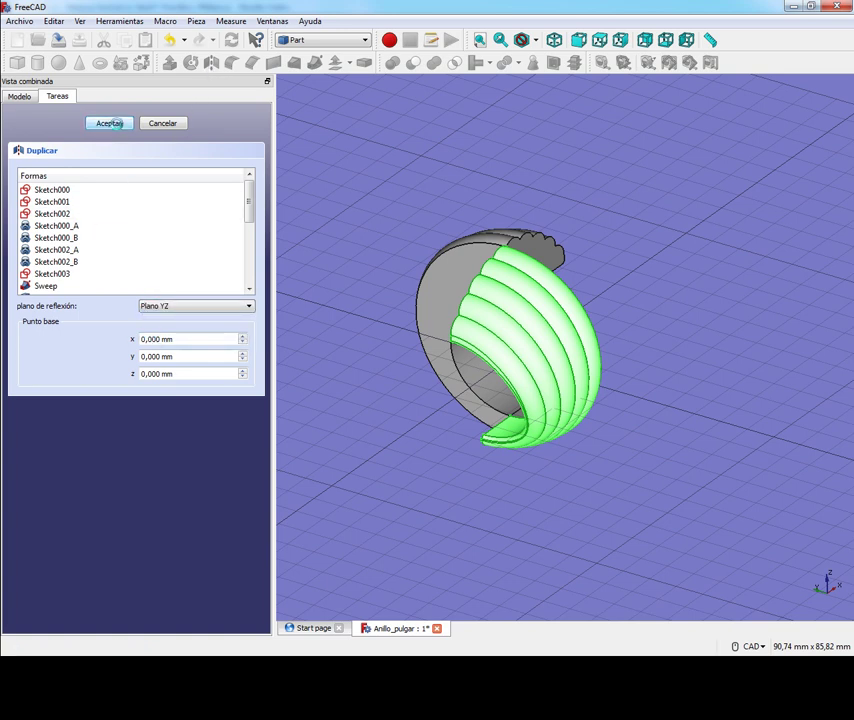
left_click(110, 122)
left_click(60, 160)
left_click(210, 63)
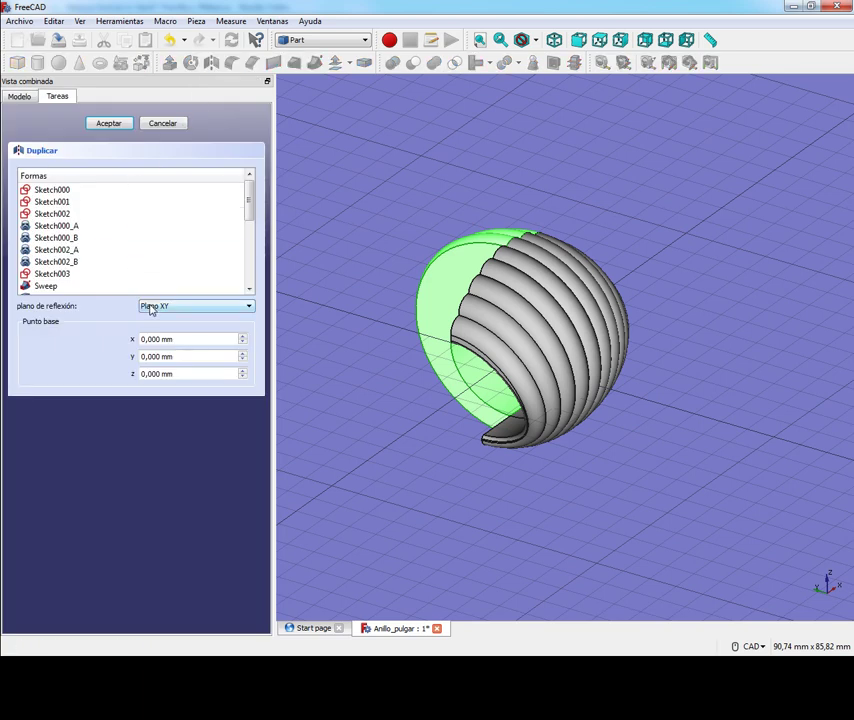
left_click(158, 123)
left_click(102, 176)
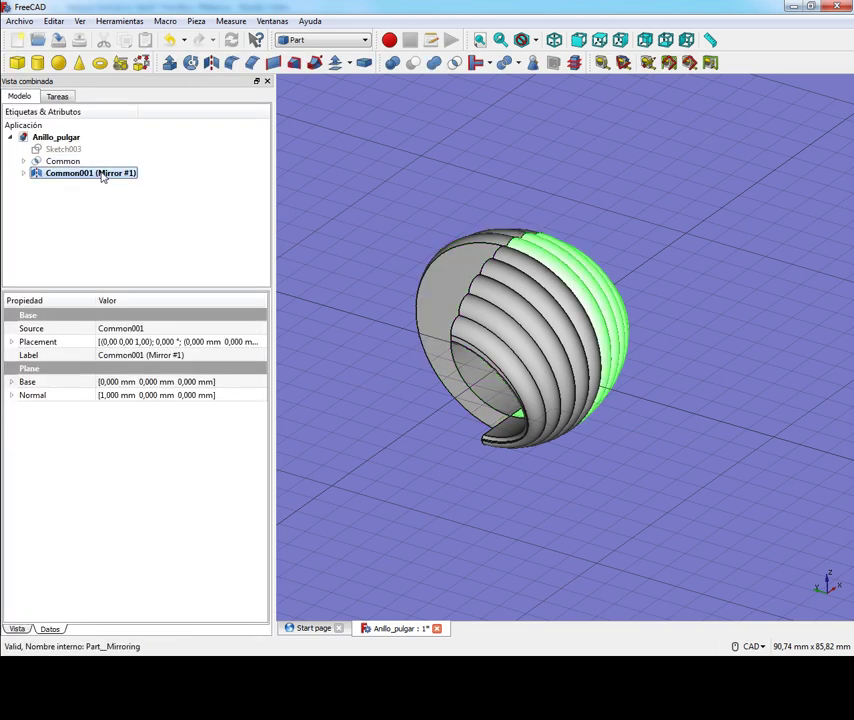
key("Delete")
- Mirror Common001 across the XZ plane
left_click(89, 175)
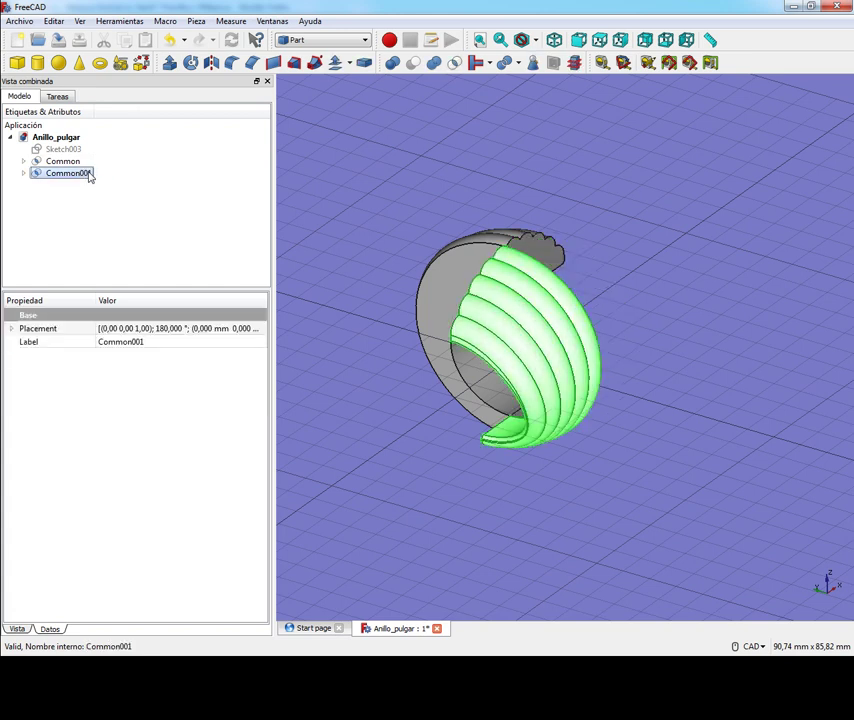
left_click(213, 63)
left_click(190, 306)
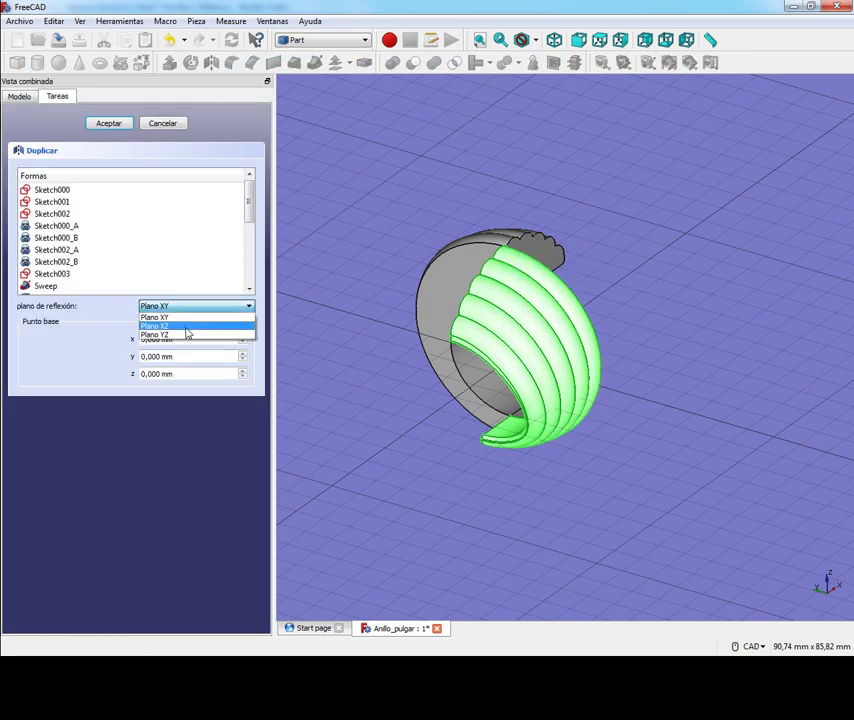
left_click(185, 327)
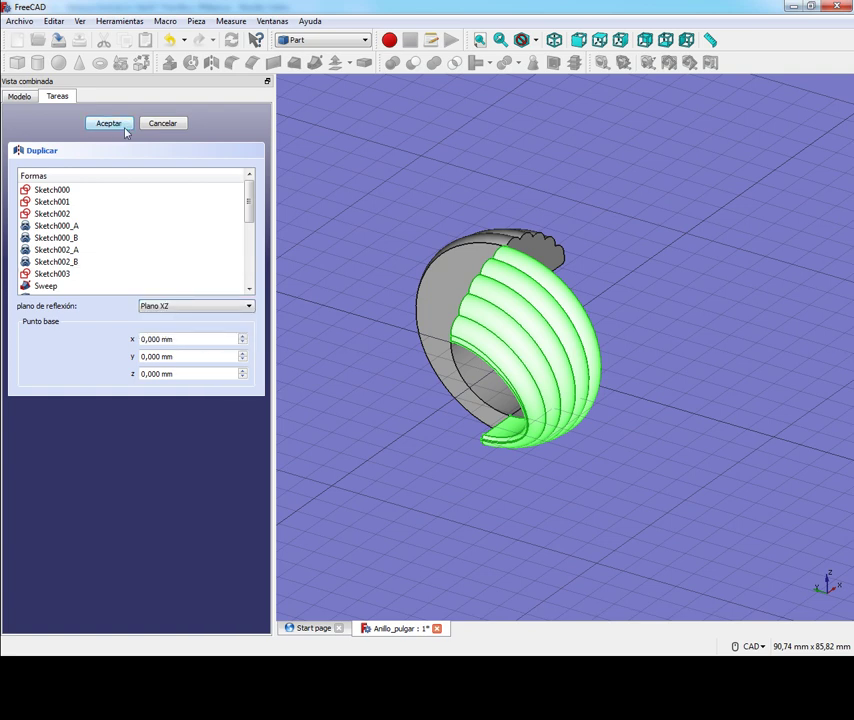
left_click(109, 123)
- Mirror Common across the XZ plane, then select Mirror #1 with its source Common001
left_click(62, 161)
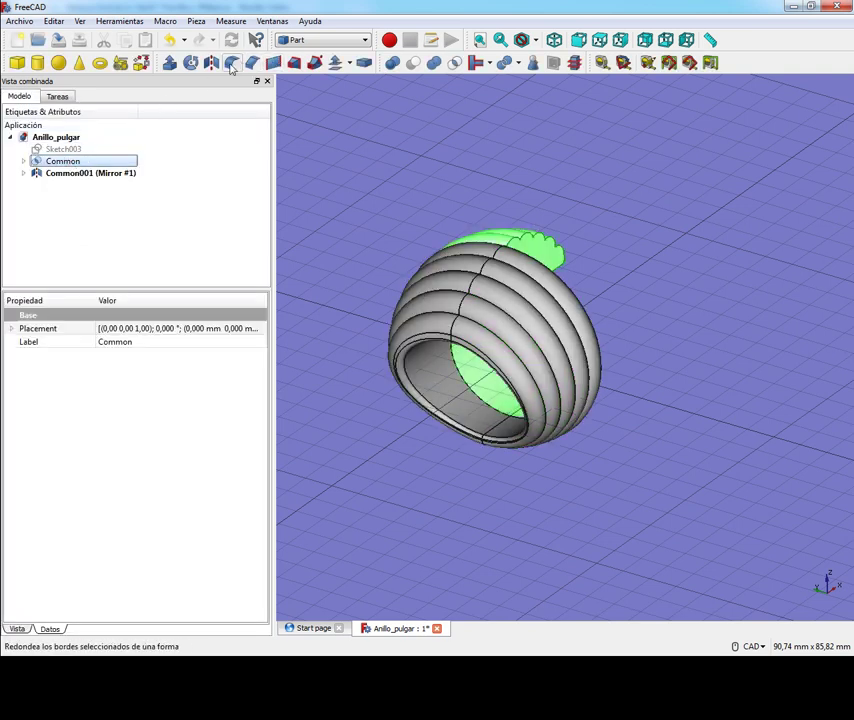
left_click(211, 63)
left_click(166, 303)
left_click(168, 327)
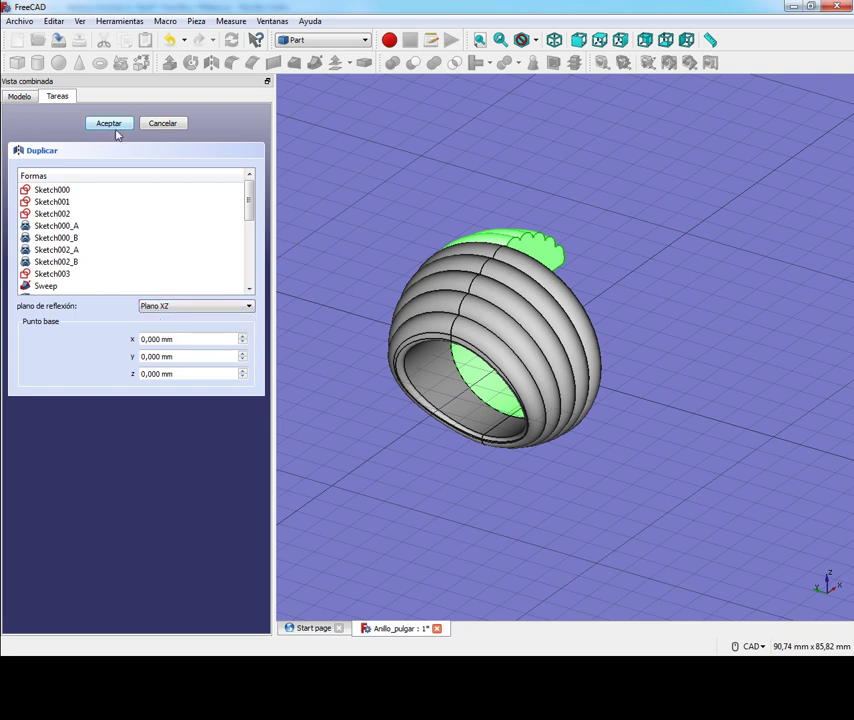
left_click(115, 130)
left_click(24, 185)
left_click(25, 161)
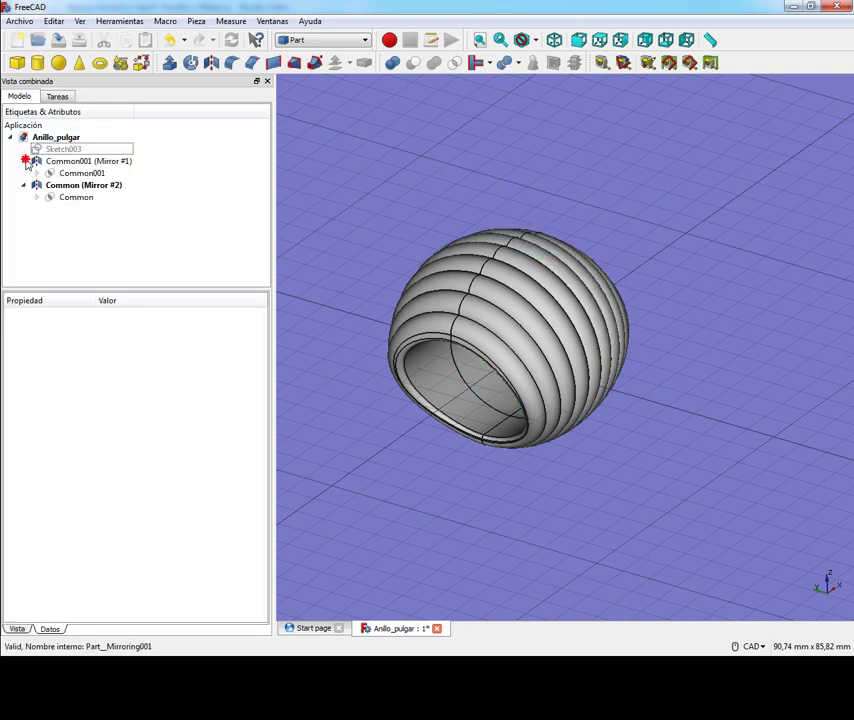
left_click(40, 161)
left_click(100, 176)
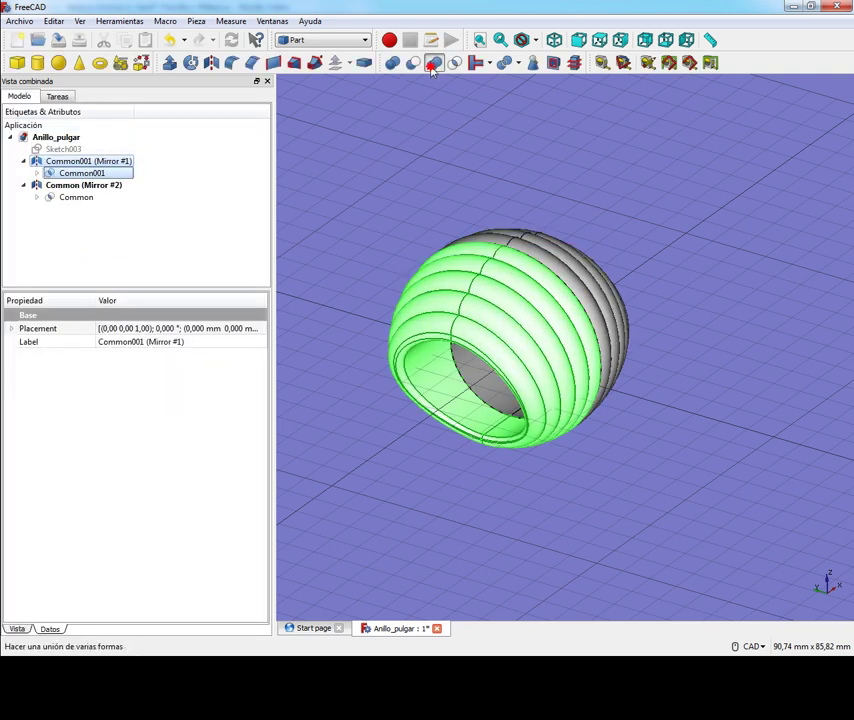
- Fuse Common001 and Common each with its mirror, then select Fusion and Fusion001
left_click(433, 63)
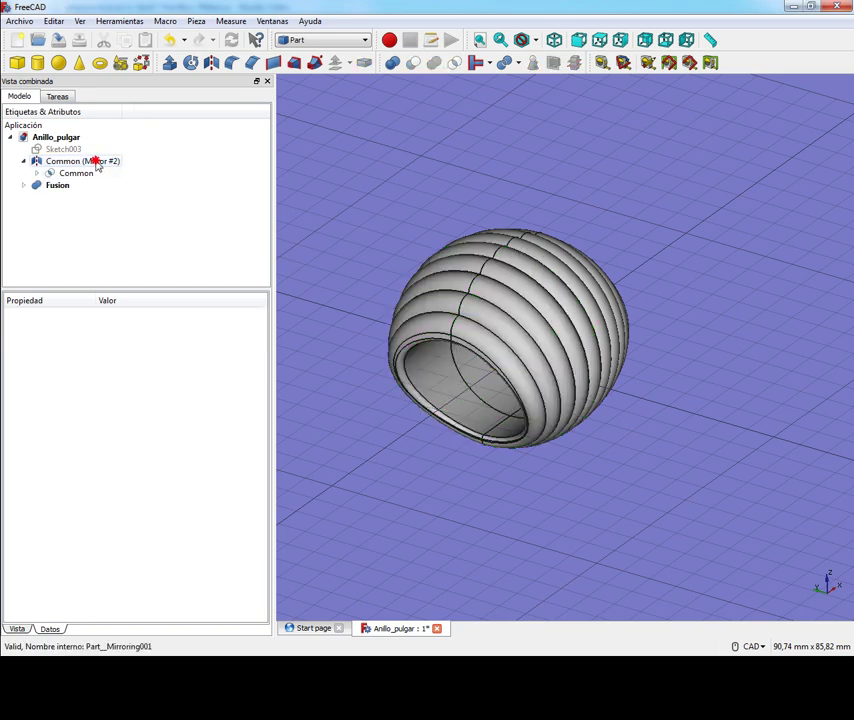
left_click(95, 164)
left_click(84, 174, "ctrl")
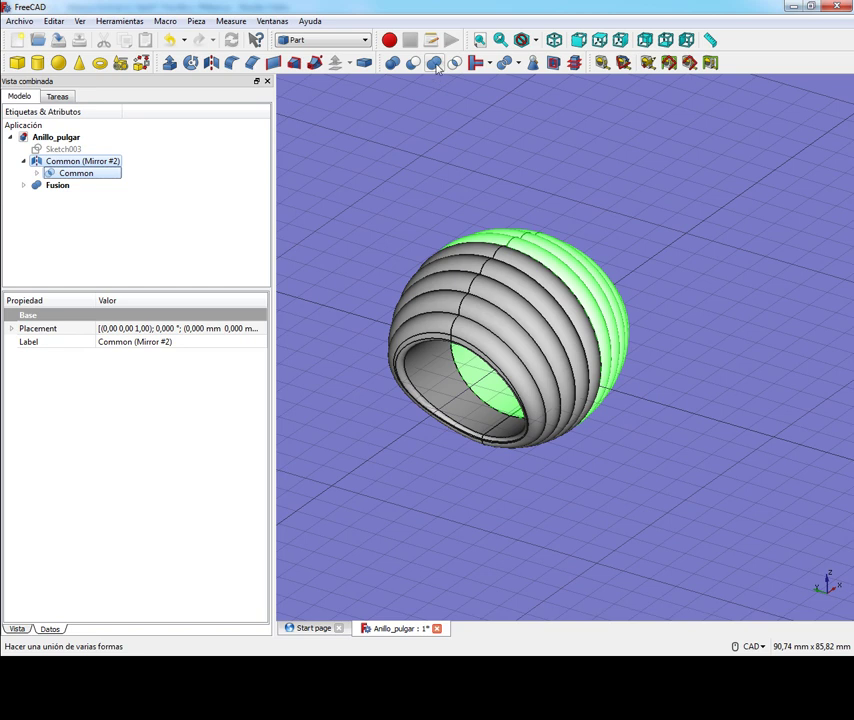
left_click(434, 63)
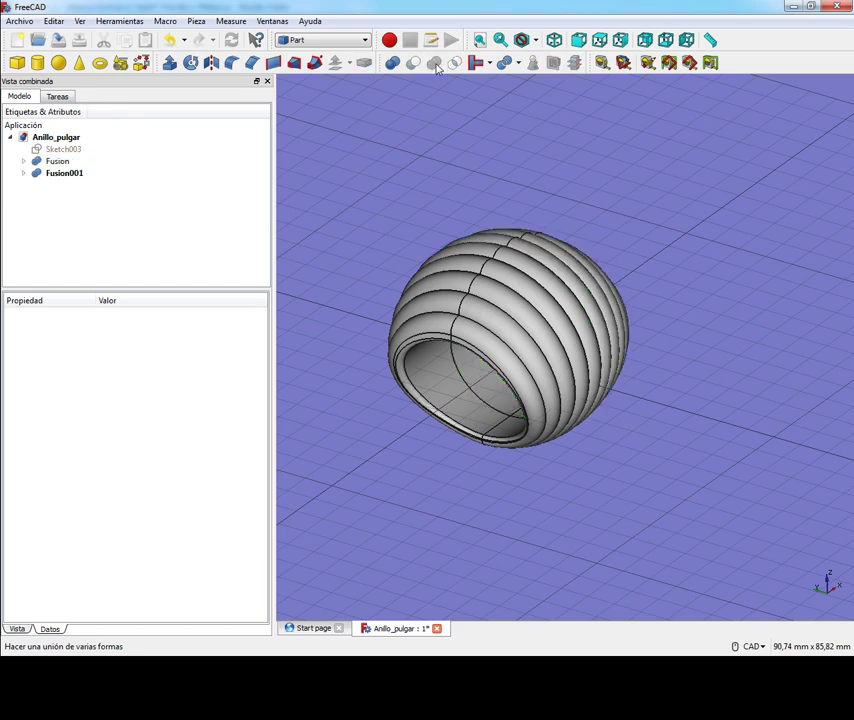
left_click(57, 161)
left_click(63, 174, "ctrl")
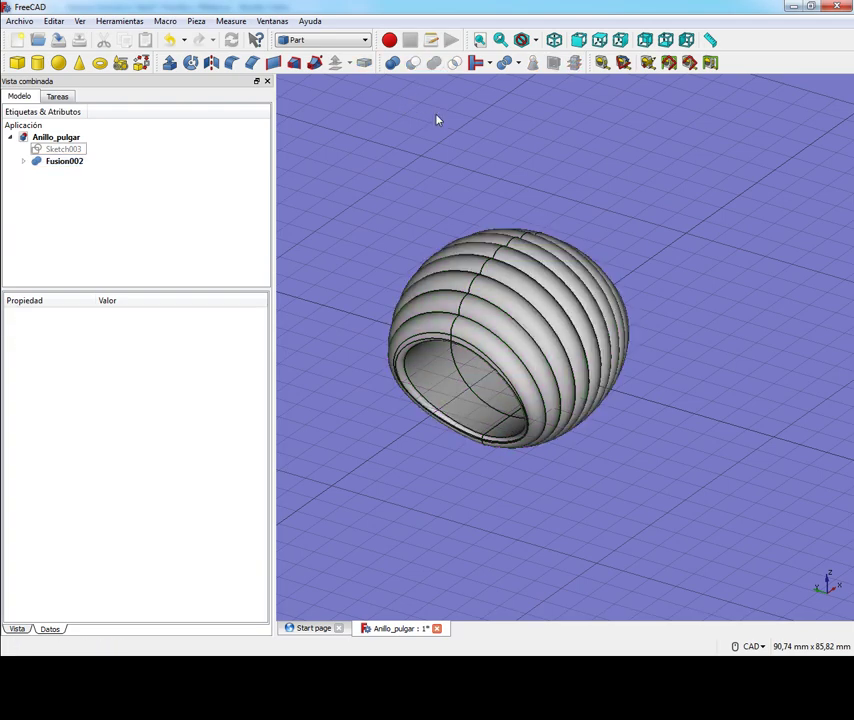
mouse_move(457, 242)
middle_mouse_down()
mouse_move(515, 375)
mouse_move(610, 324)
mouse_move(610, 314)
mouse_move(419, 376)
mouse_move(644, 362)
mouse_move(686, 423)
mouse_move(581, 442)
mouse_move(547, 474)
mouse_move(584, 358)
mouse_move(732, 391)
mouse_move(768, 410)
middle_mouse_up()
scroll(678, 434, "up", 3)
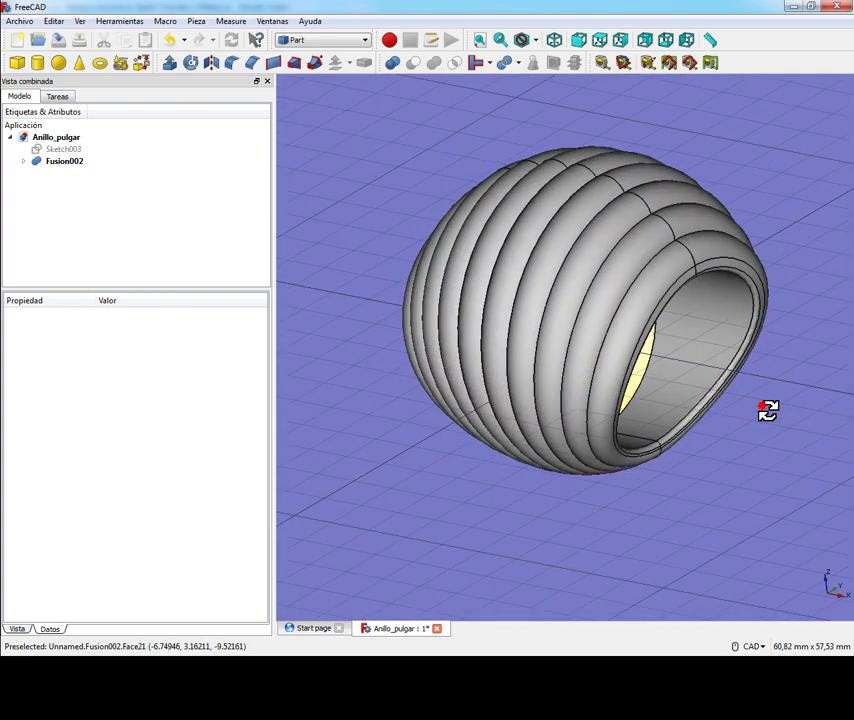
left_click(599, 40)
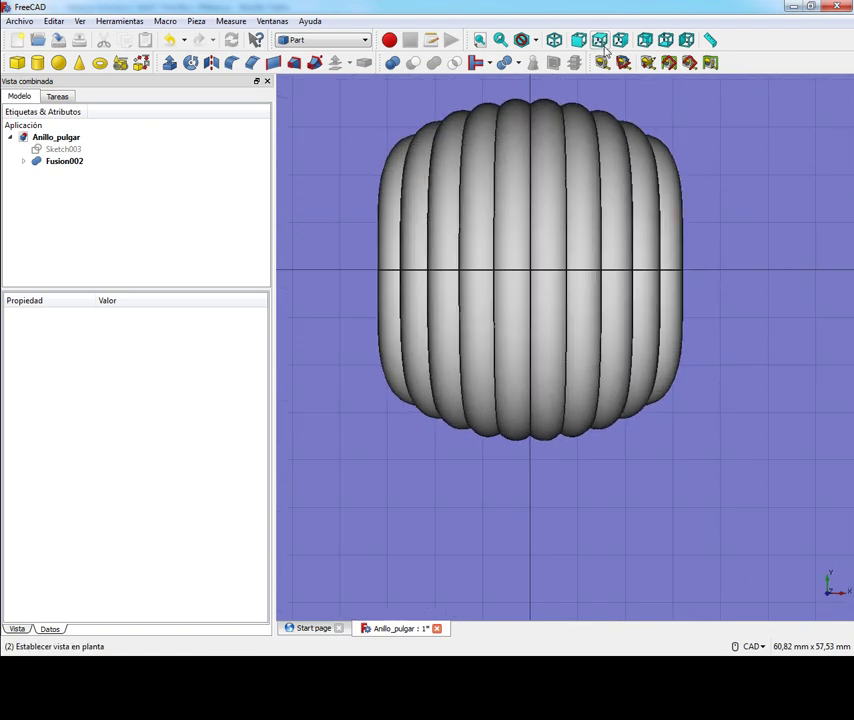
scroll(724, 261, "up", 3)
scroll(721, 273, "up", 2)
scroll(721, 273, "down", 5)
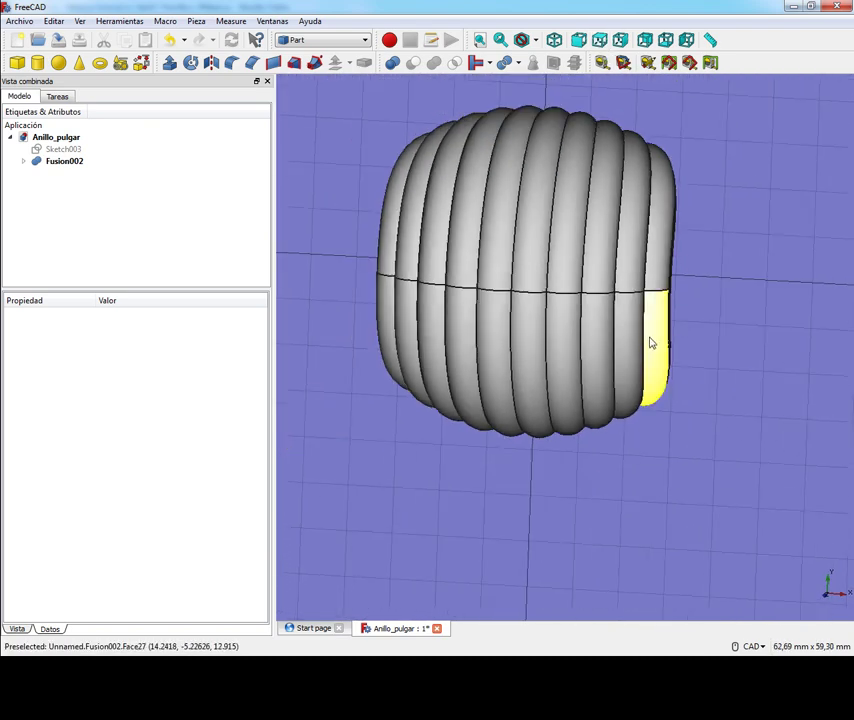
middle_click_drag(650, 343, 600, 324)
left_click(554, 40)
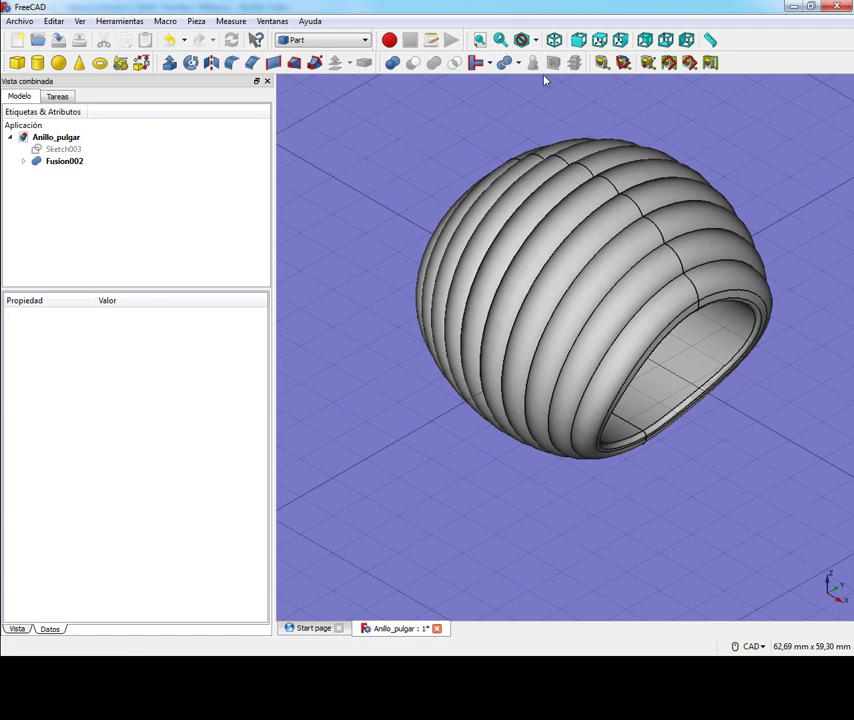